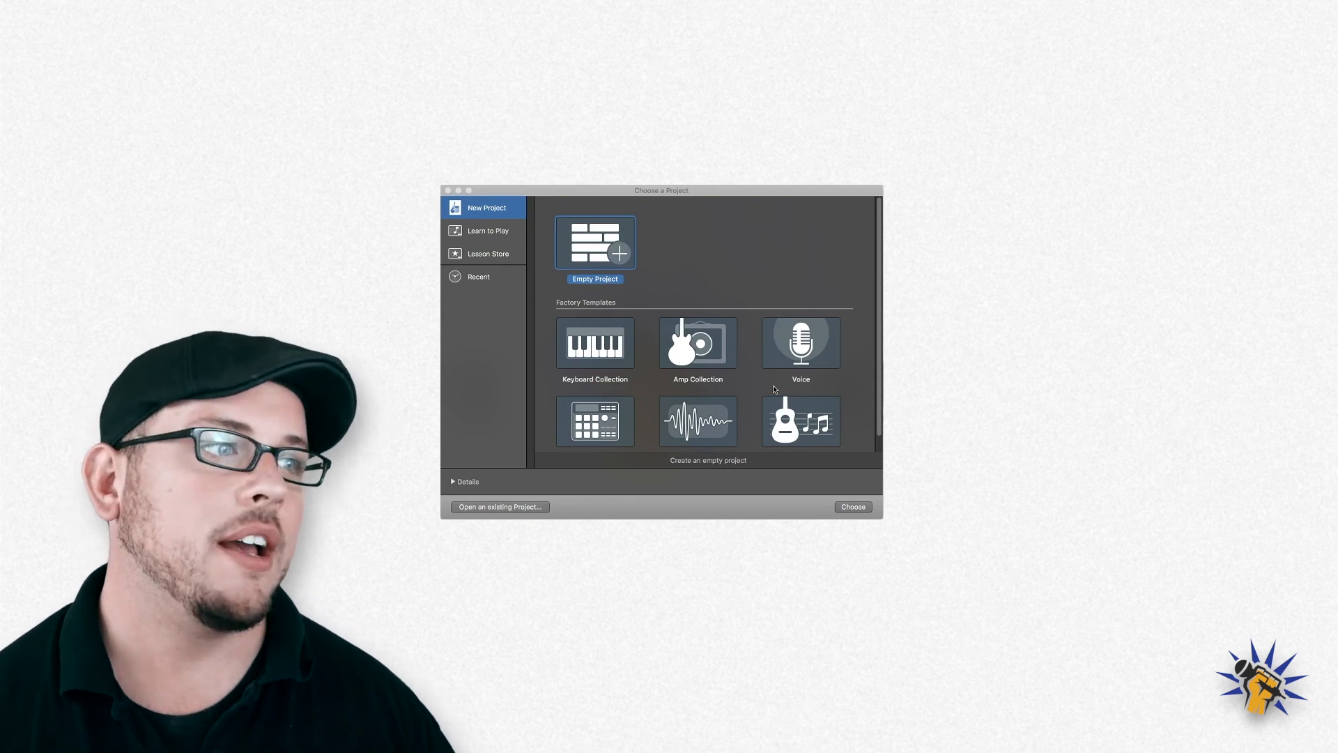
- Create a new project from the Voice template
left_click(802, 361)
key("Return")
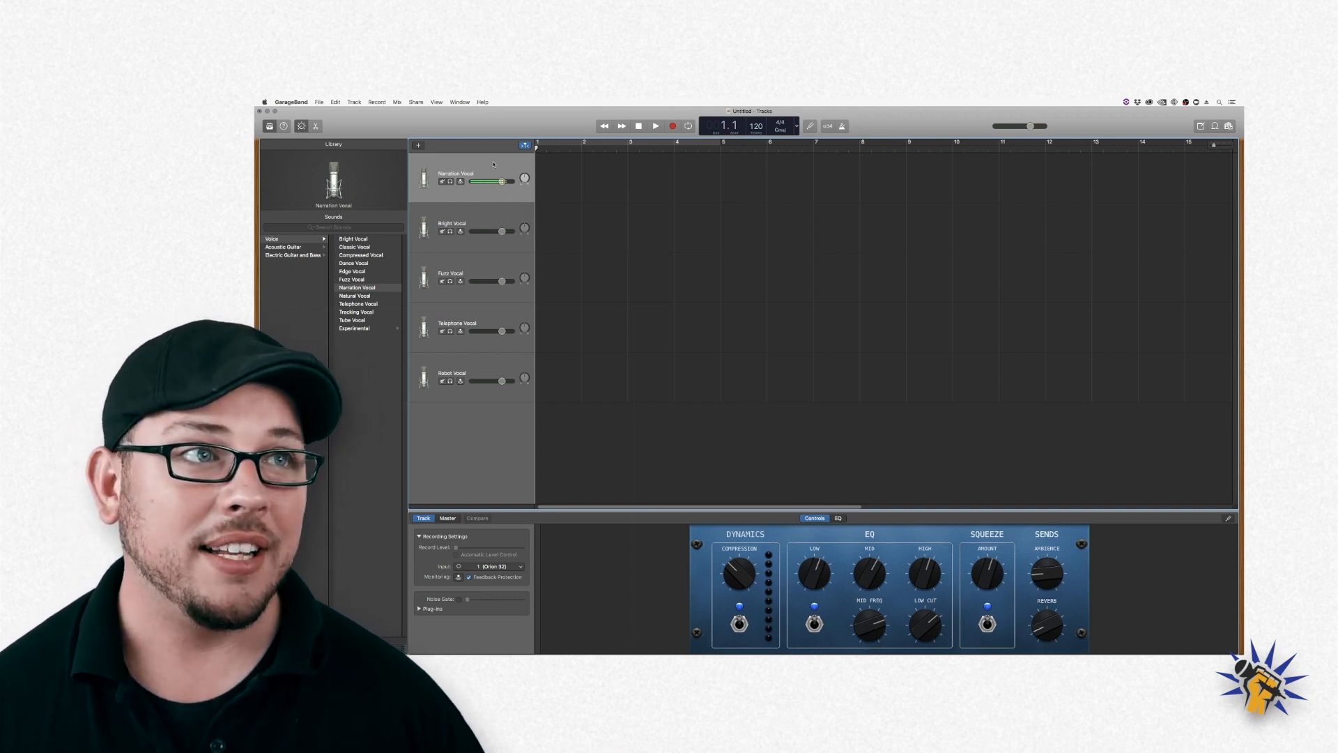
- Record a first voice take on the Narration Vocal track and play it back from the beginning
left_click(672, 127)
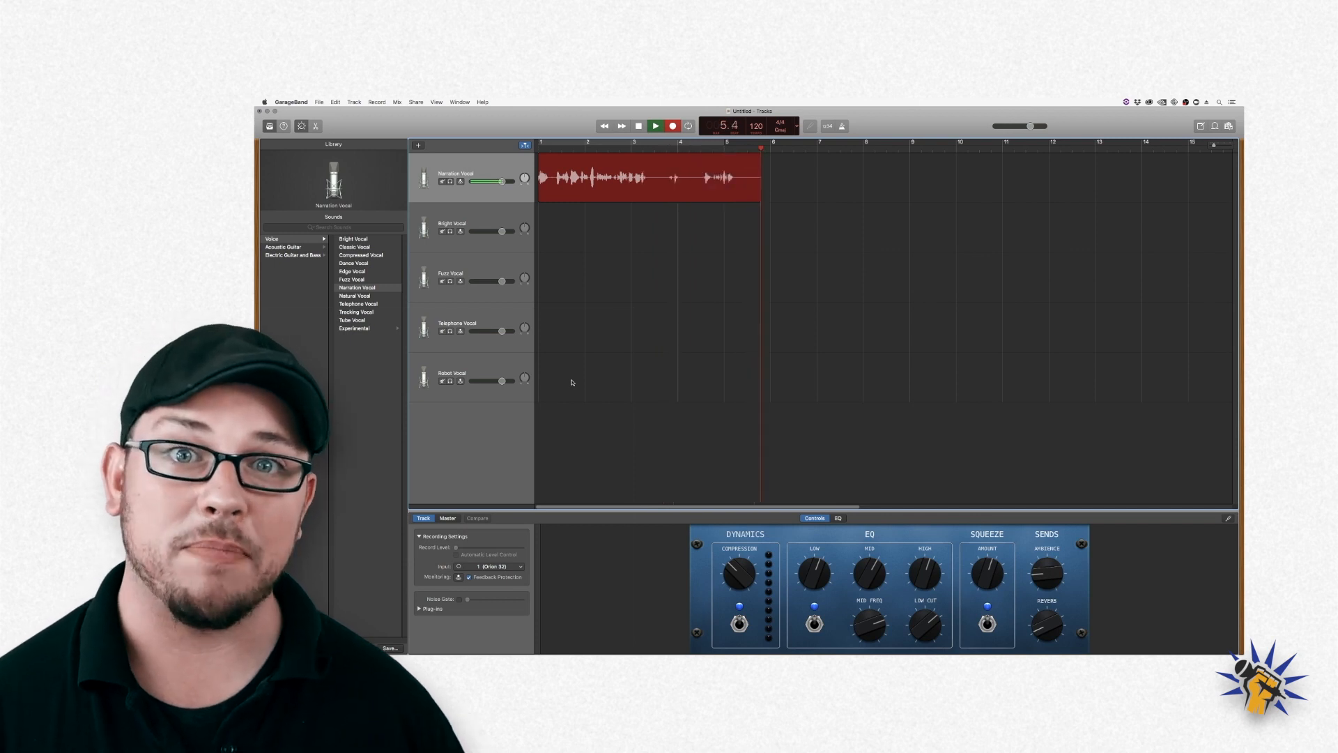
key("space")
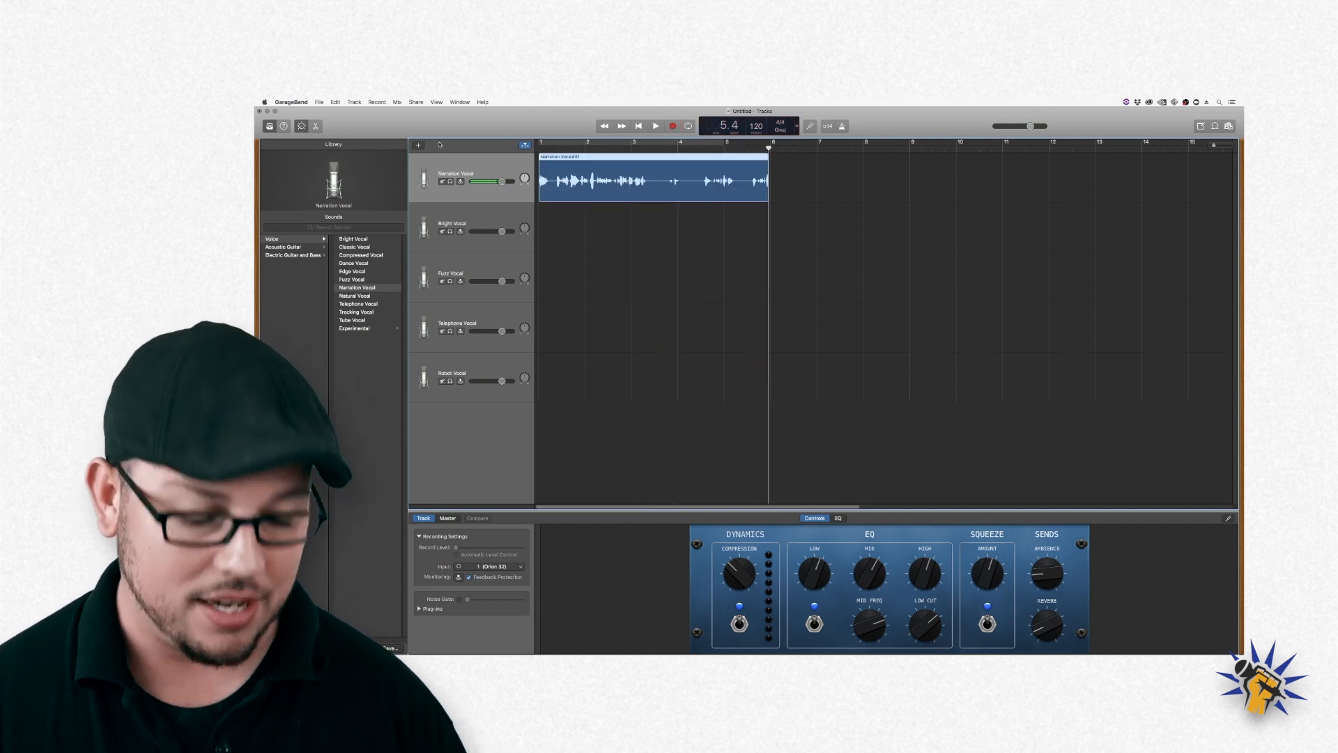
key("Return")
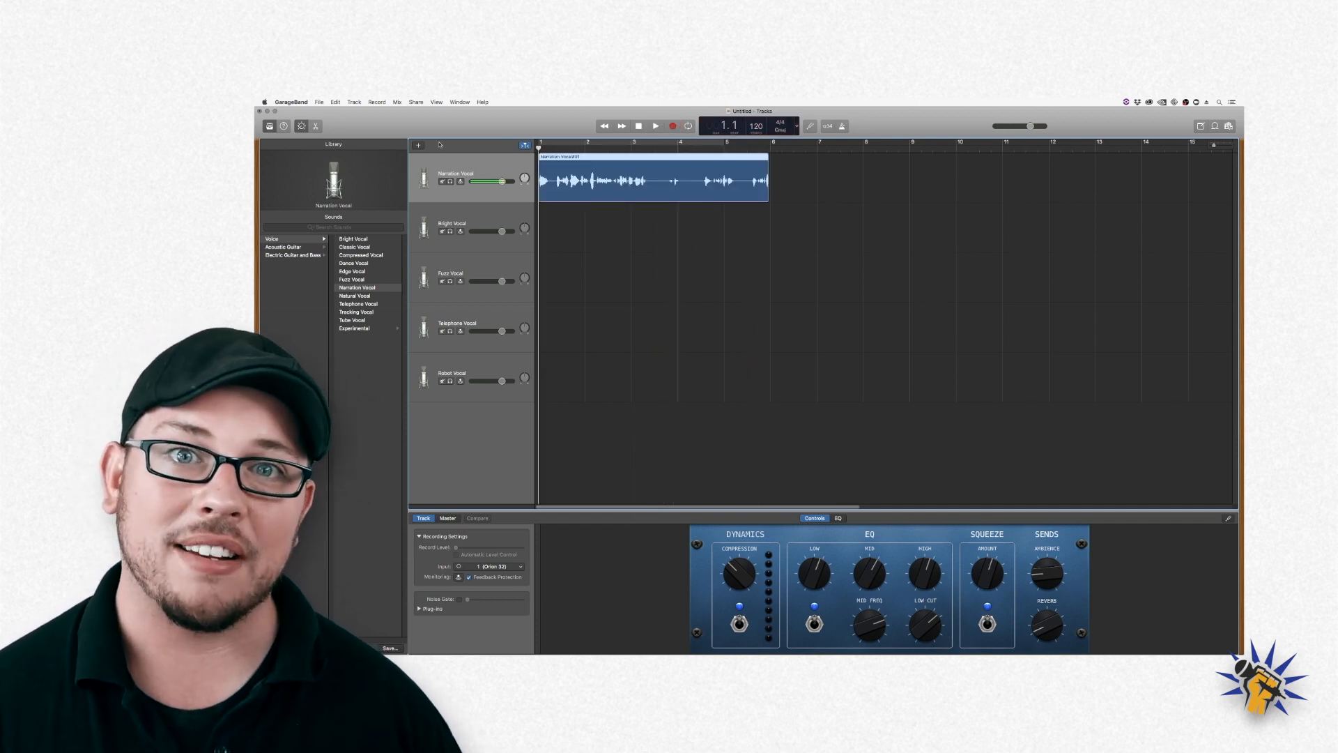
key("space")
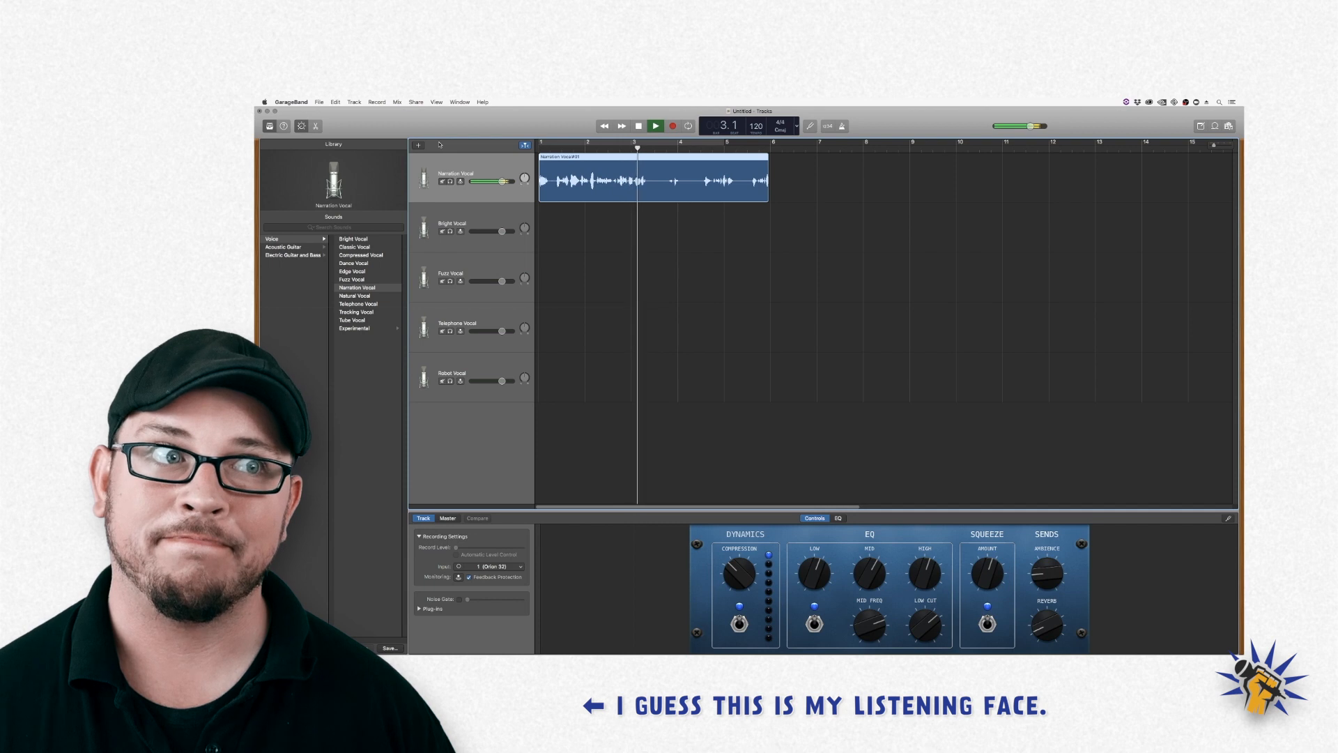
key("space")
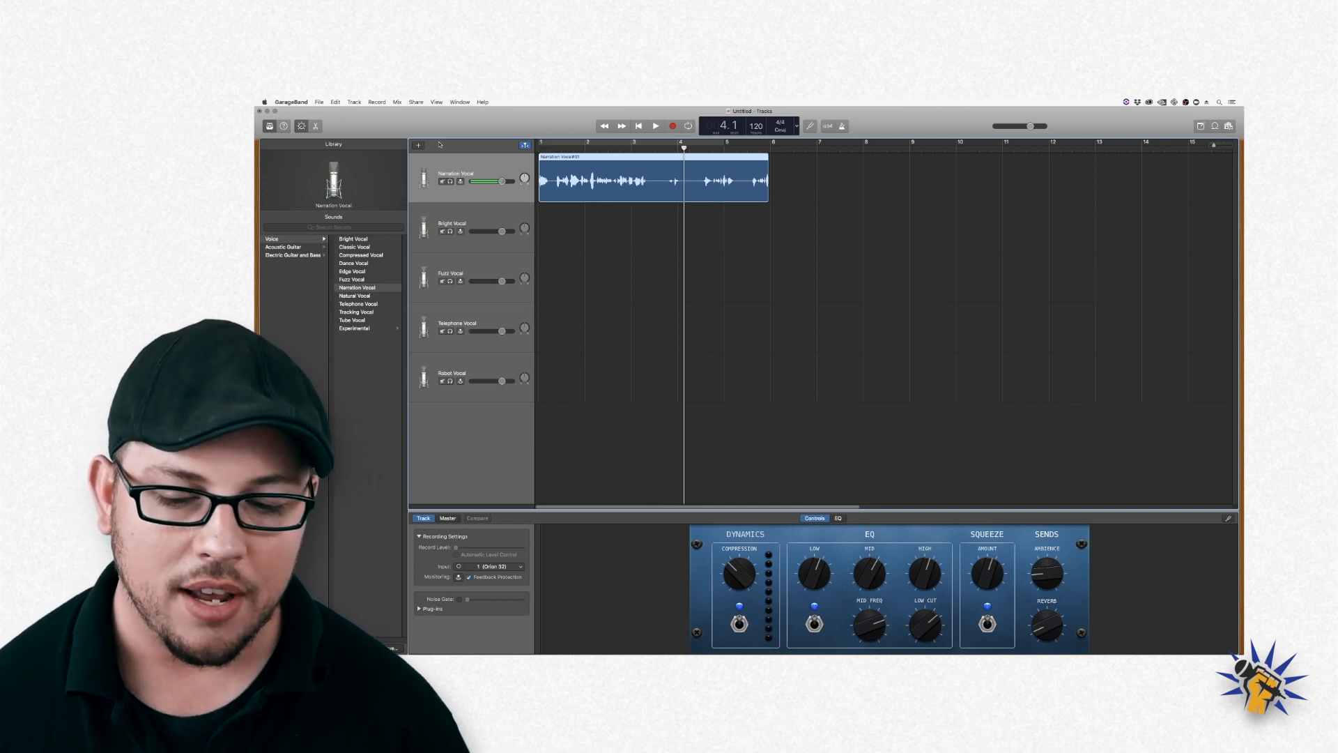
- Examine the available audio output and input devices in the Audio/MIDI preferences, keeping System Setting for both
left_click(281, 102)
left_click(307, 124)
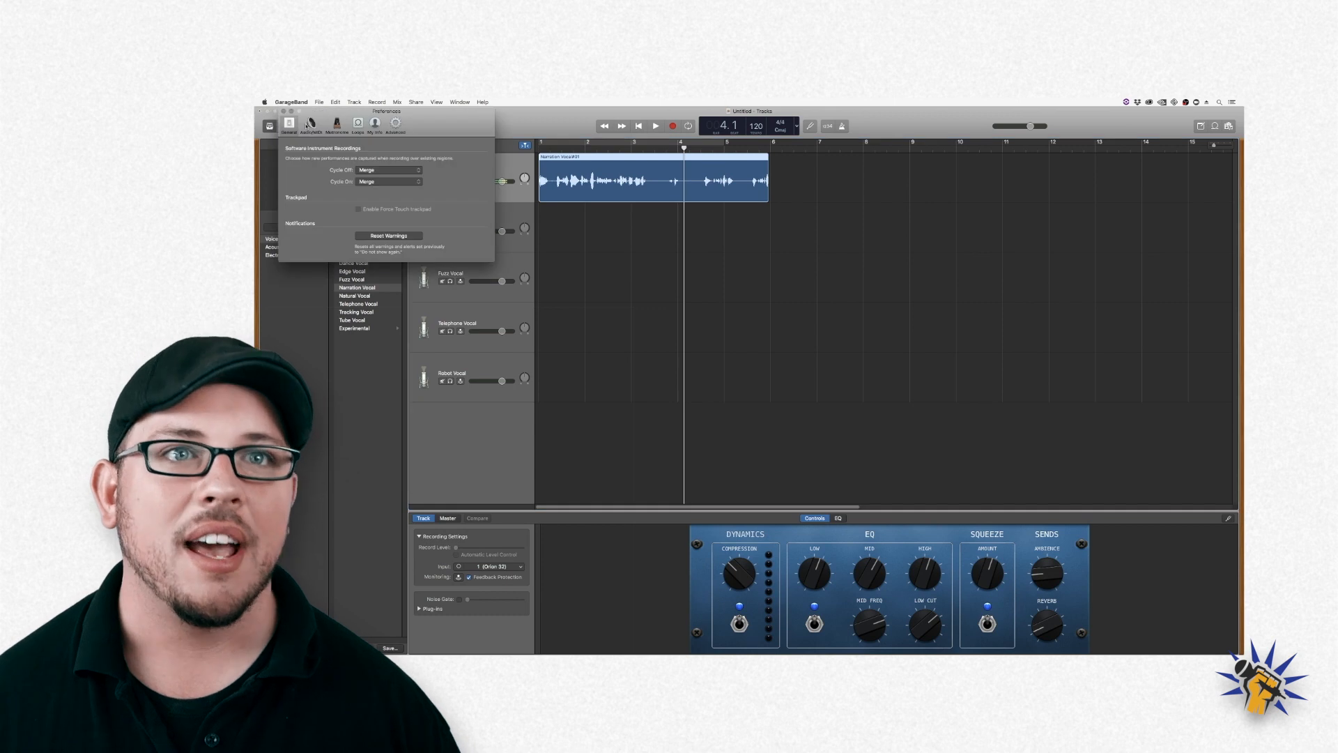
left_click(362, 160)
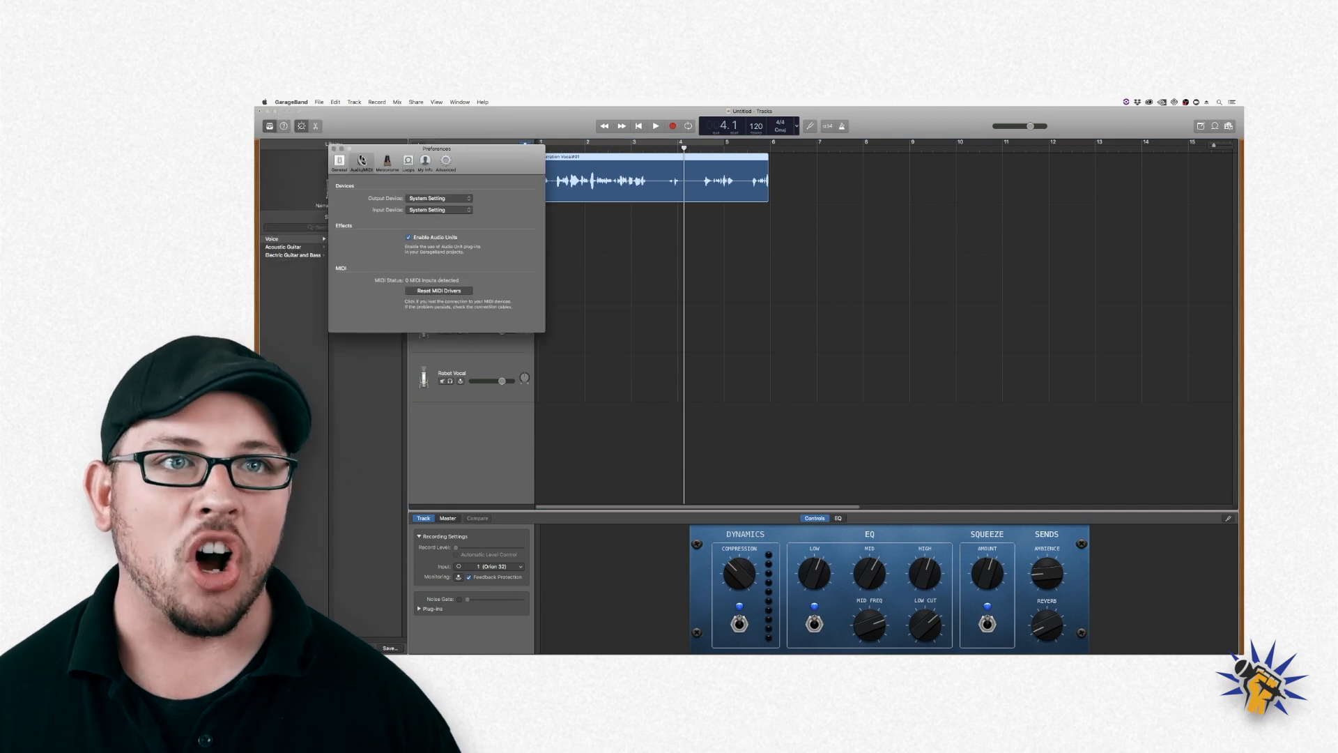
left_click(438, 199)
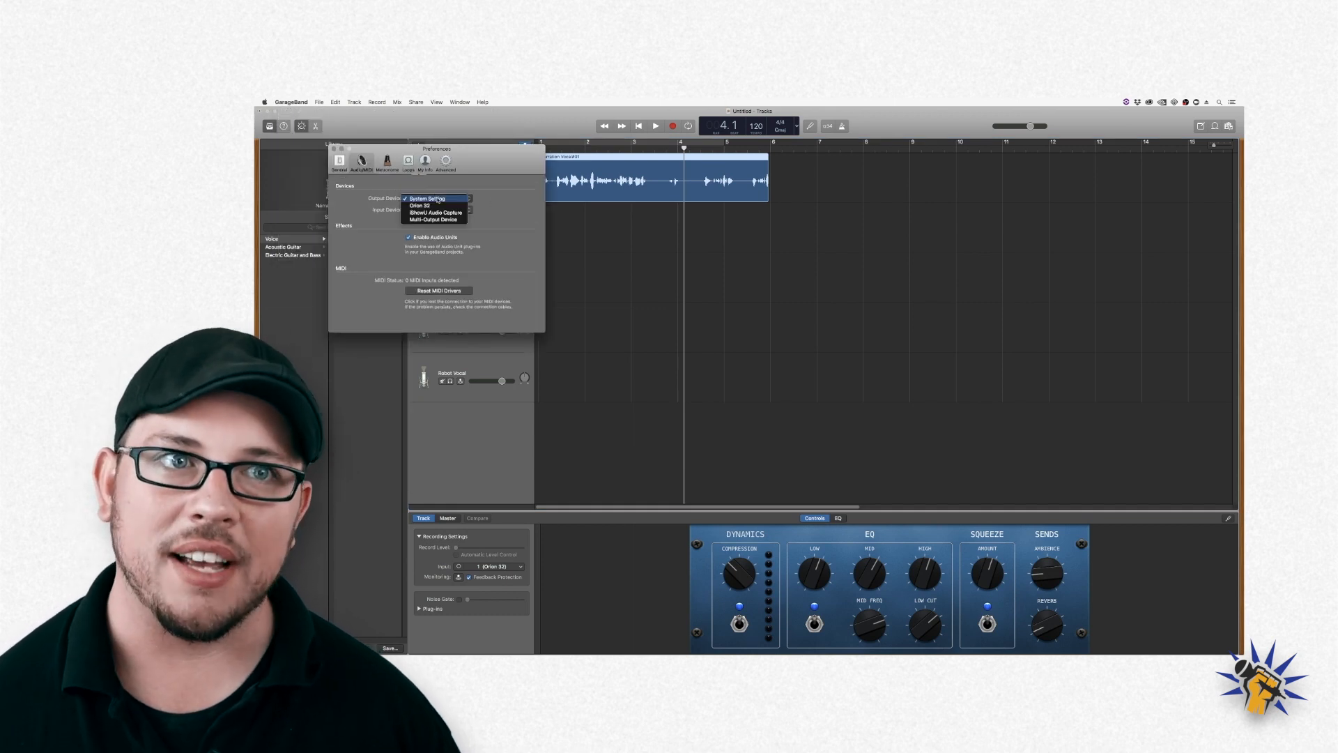
left_click(485, 208)
left_click(437, 210)
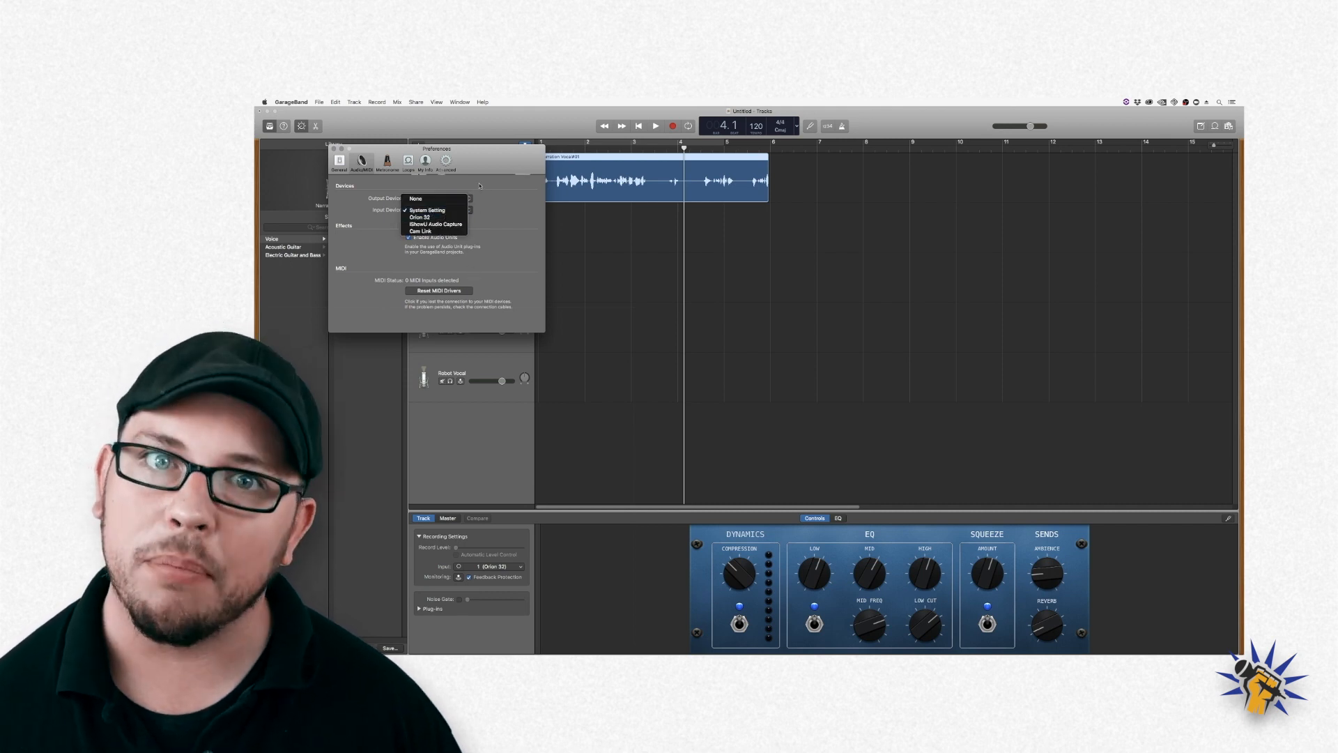
left_click(504, 198)
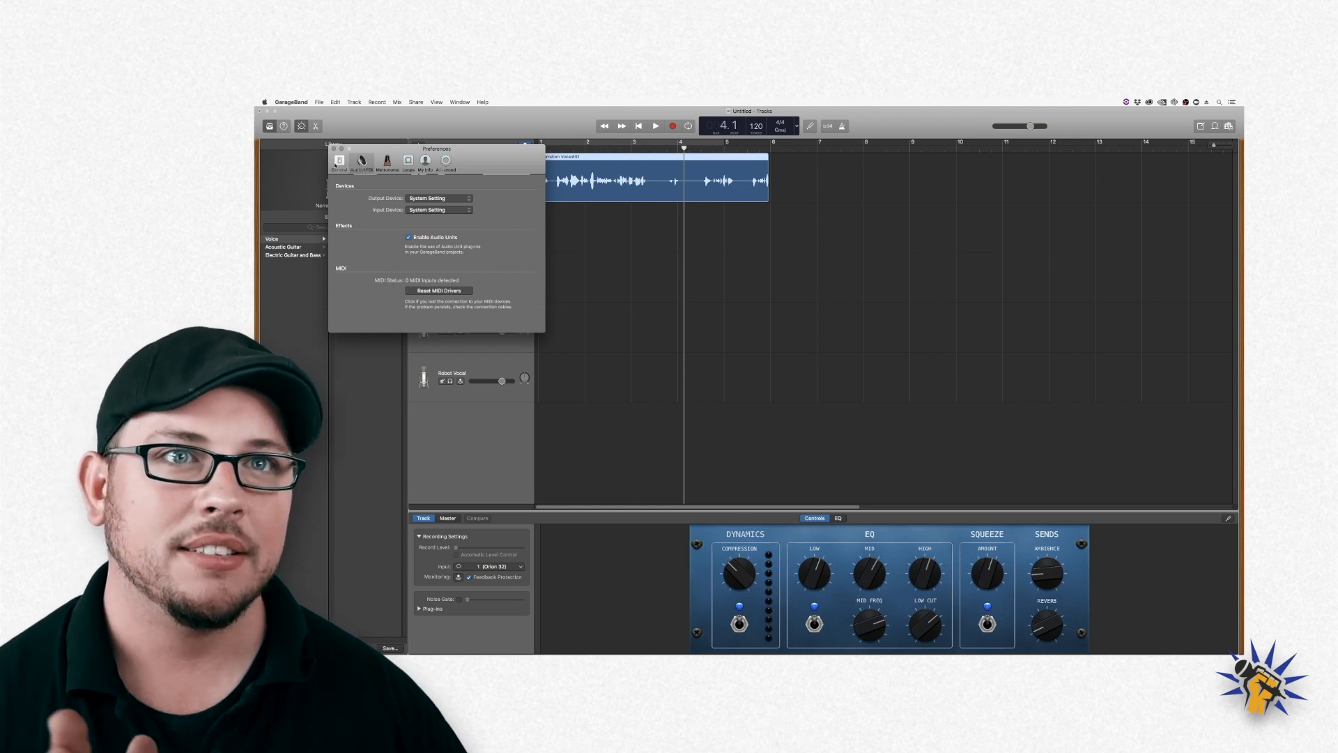
left_click(333, 149)
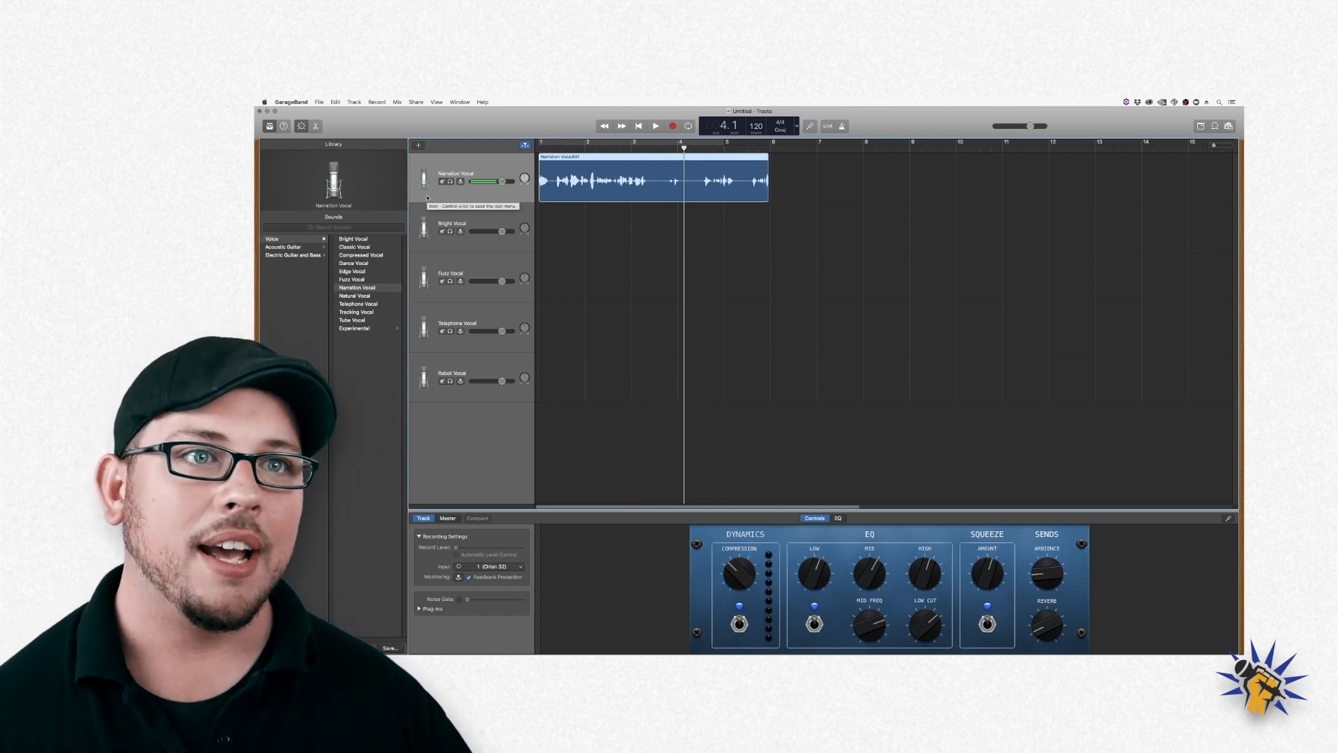
- Look through the Bright, Fuzz, Telephone and Robot Vocal tracks to compare their presets and controls
left_click(446, 221)
left_click(473, 289)
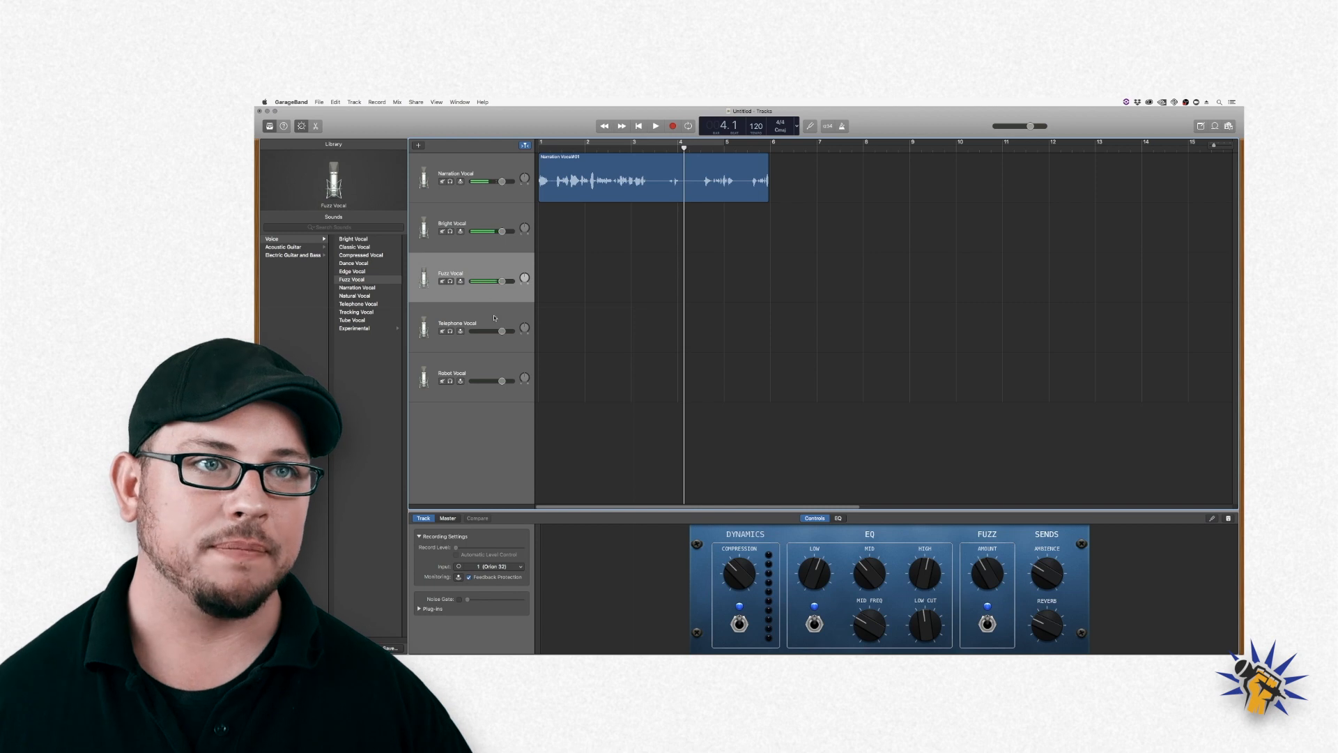
left_click(494, 344)
left_click(499, 363)
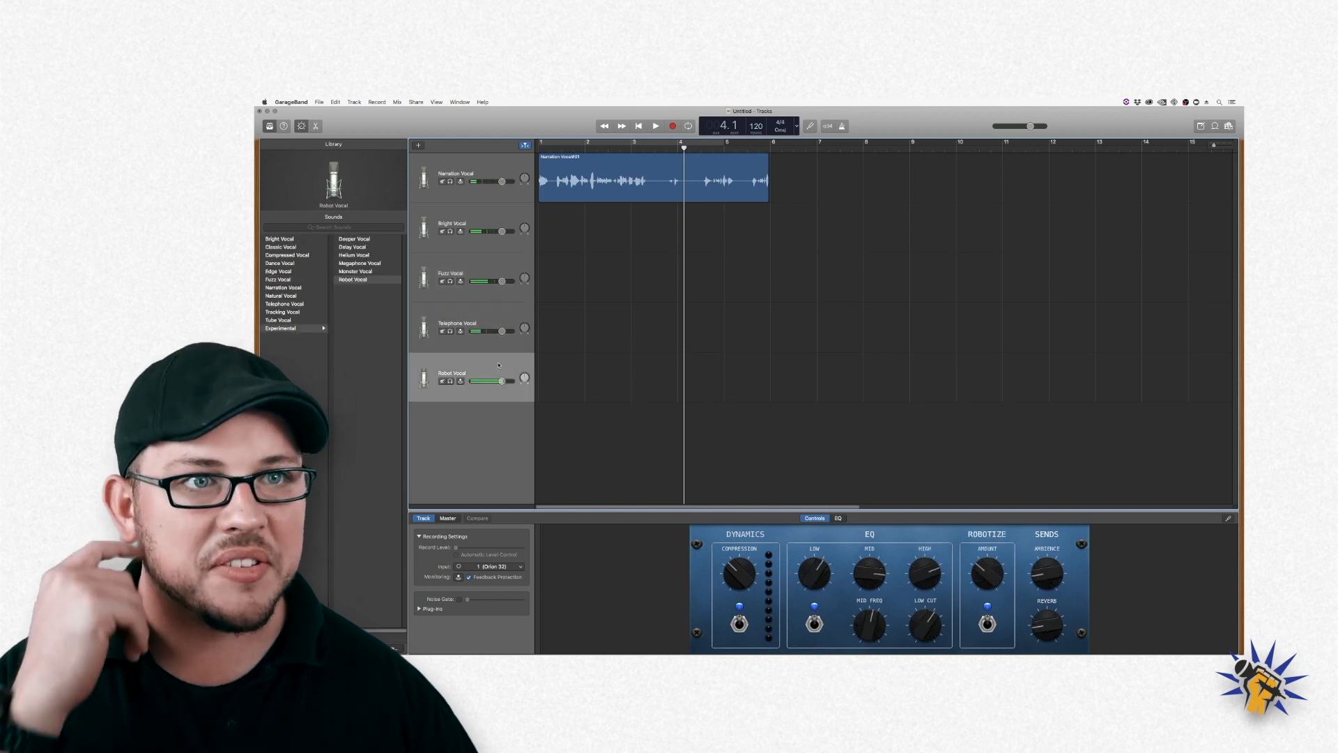
left_click(501, 263)
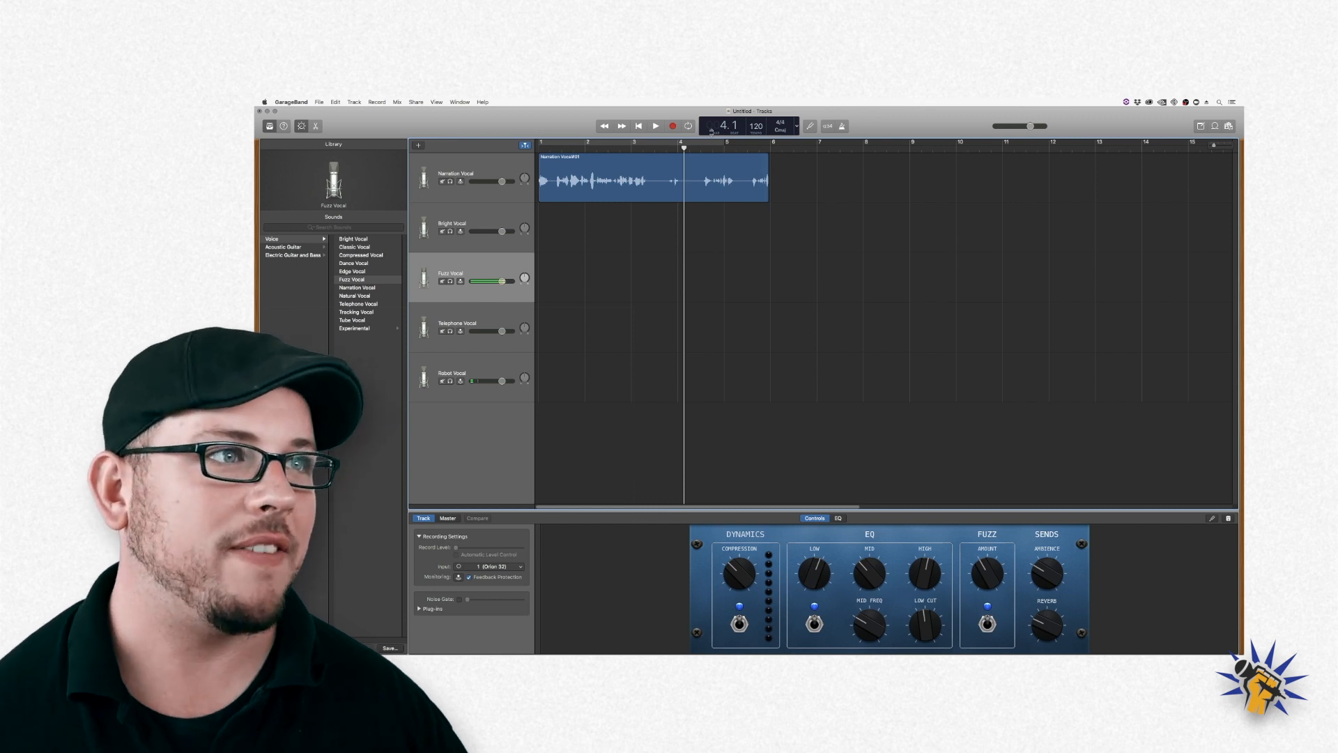
- Replace the take on the Narration Vocal track with a new recording from the project's start
left_click(610, 190)
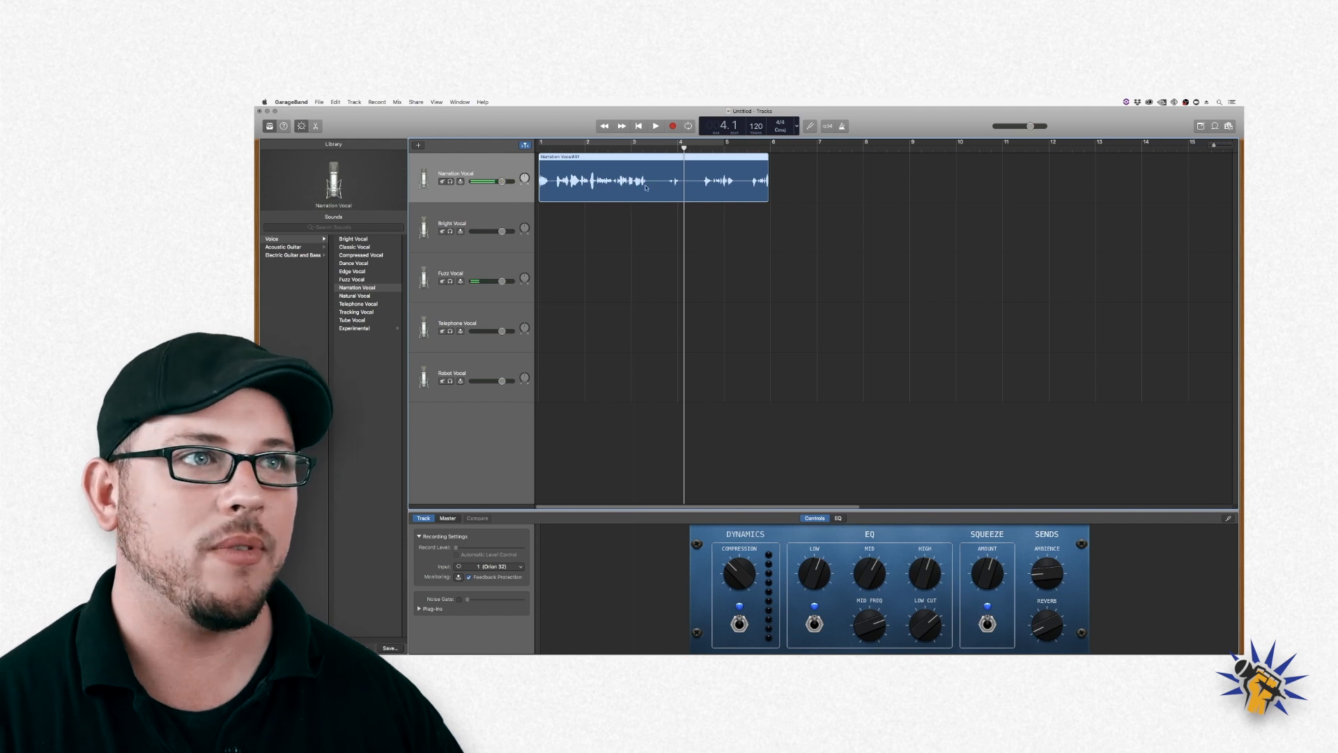
left_click(630, 156)
key("Delete")
key("Return")
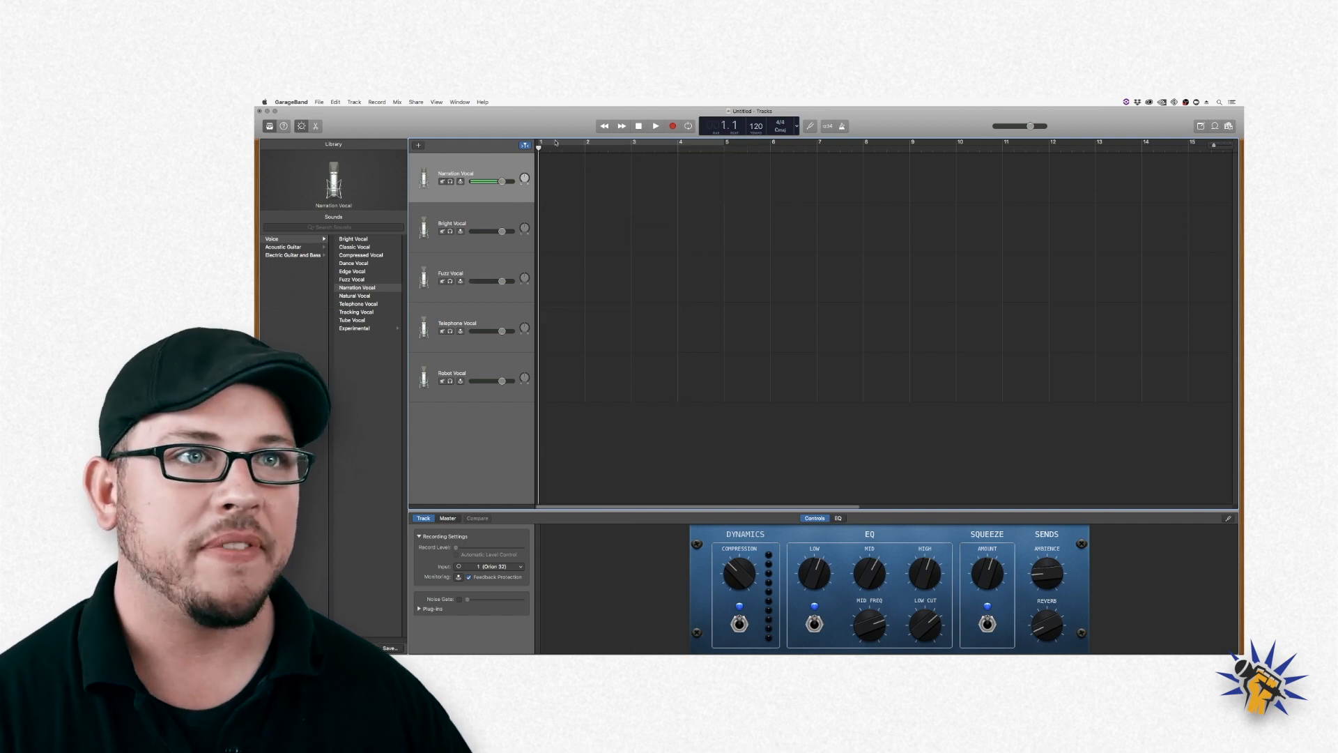
left_click(673, 126)
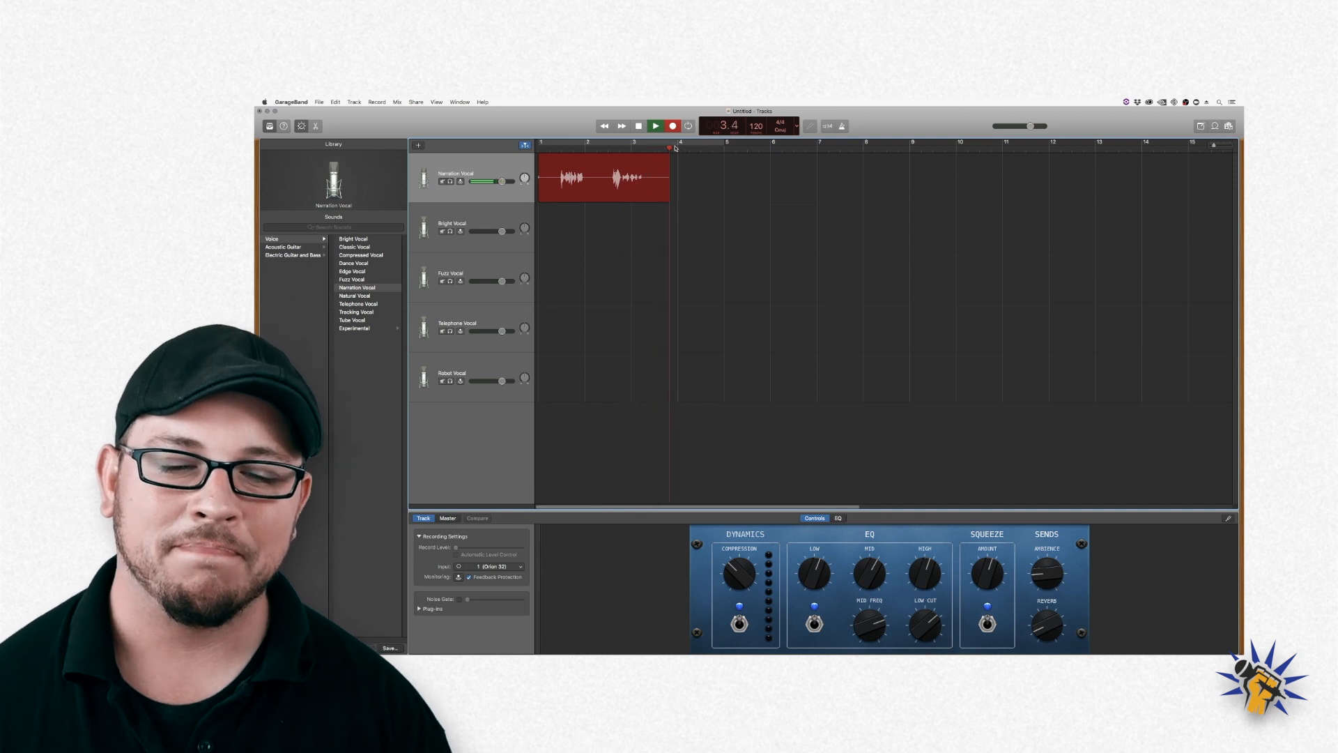
key("space")
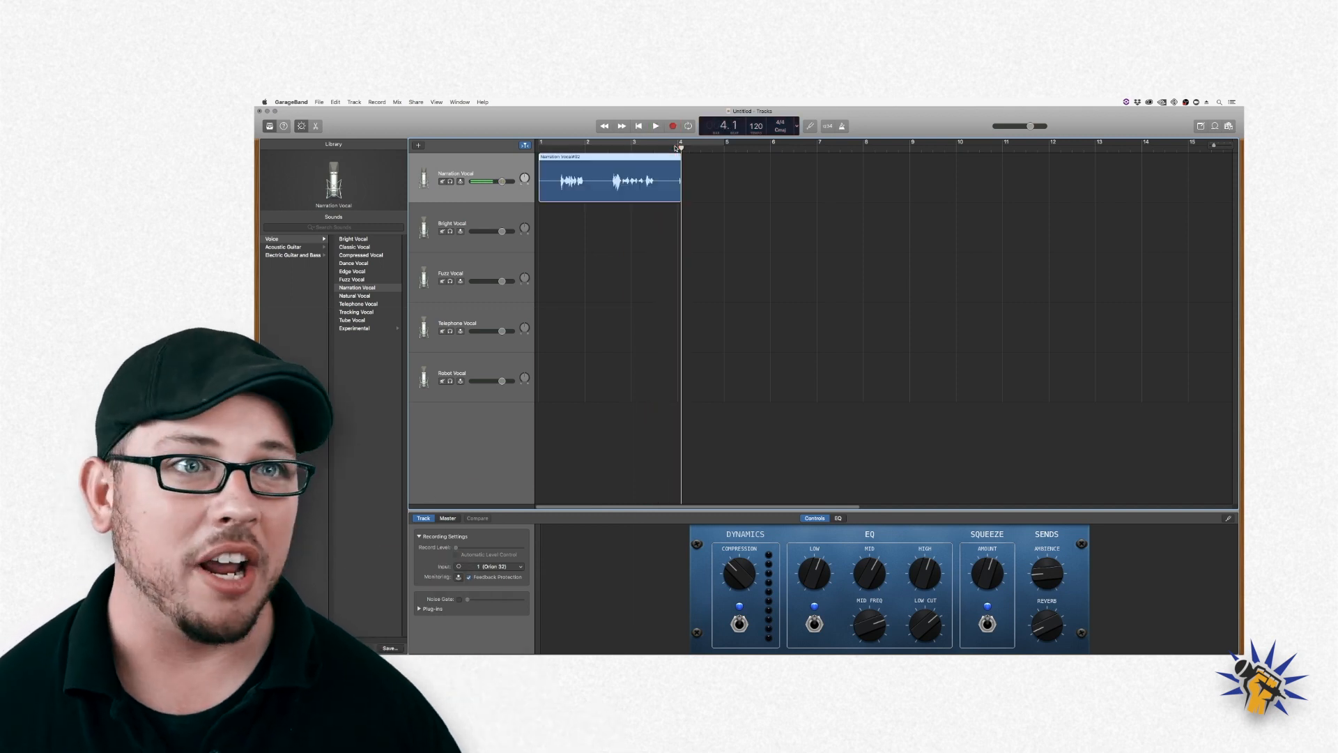
- Record a second voice part on the Bright Vocal track, starting from the beginning of the project
left_click(510, 212)
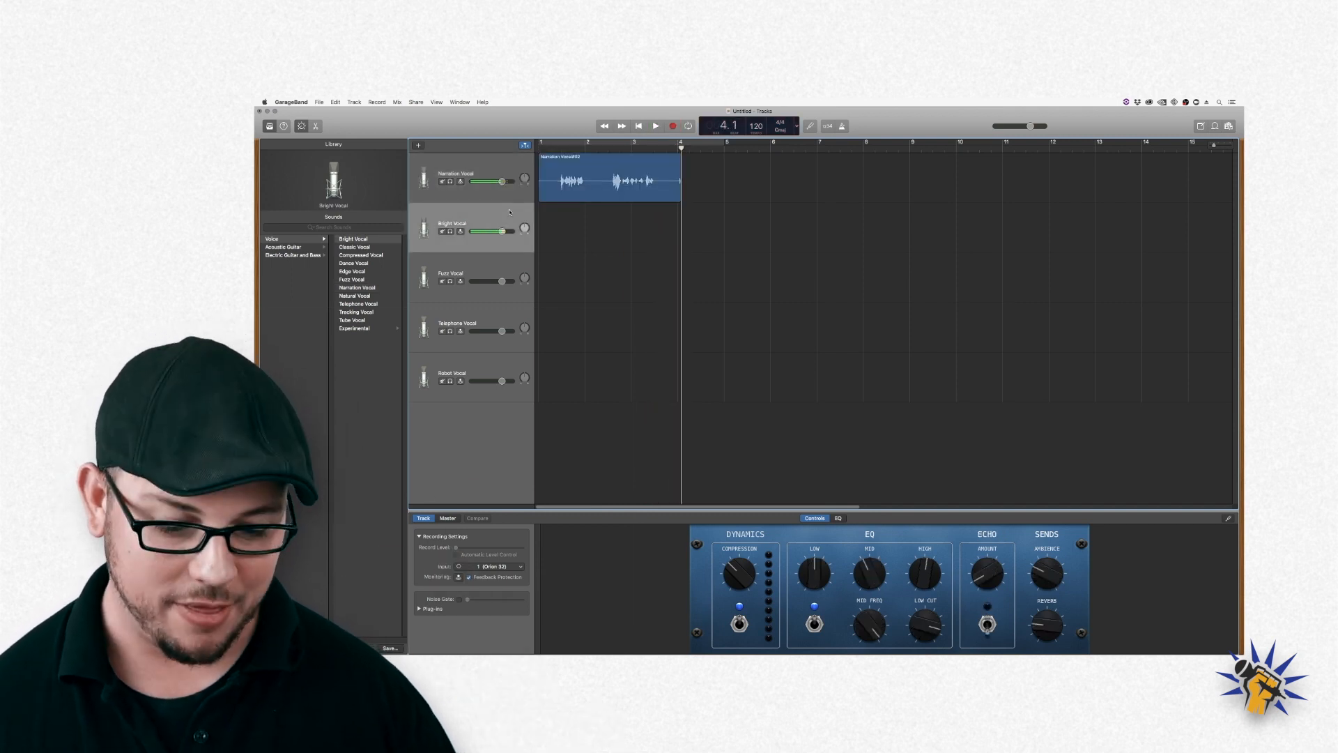
key("Return")
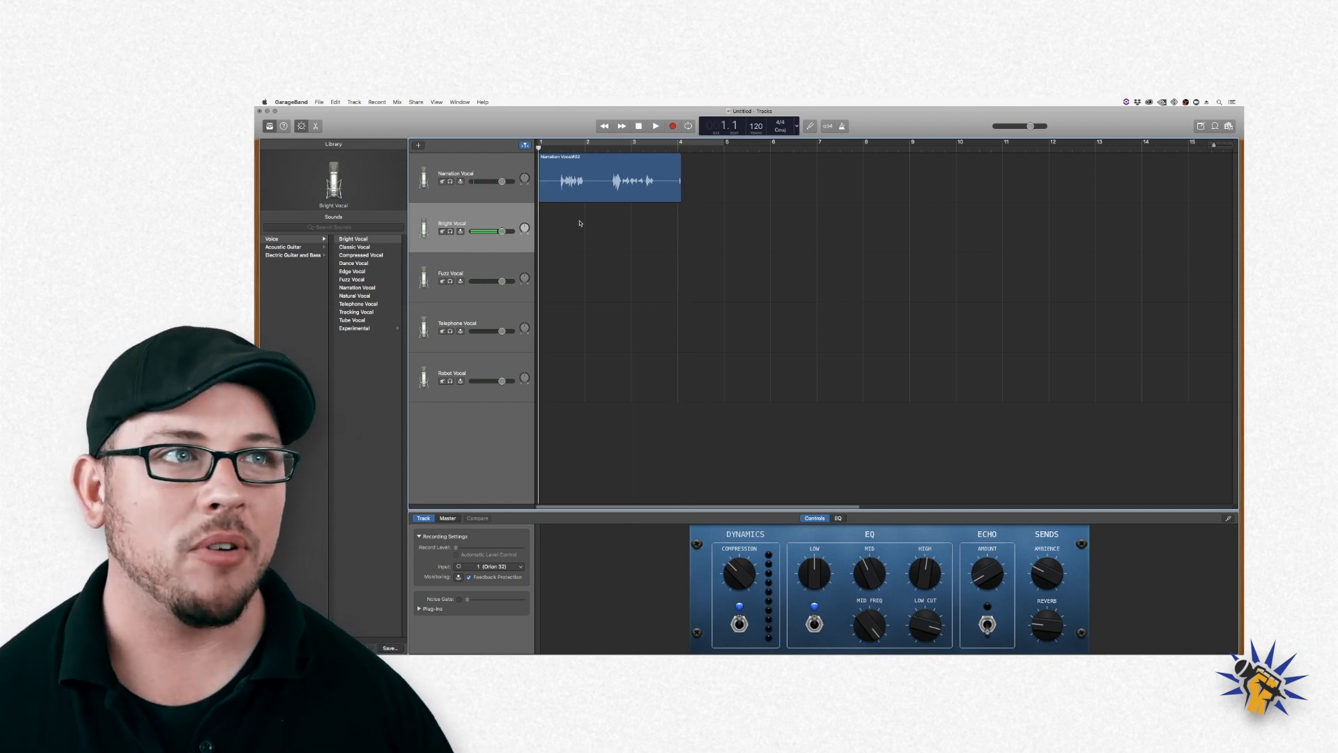
left_click(673, 127)
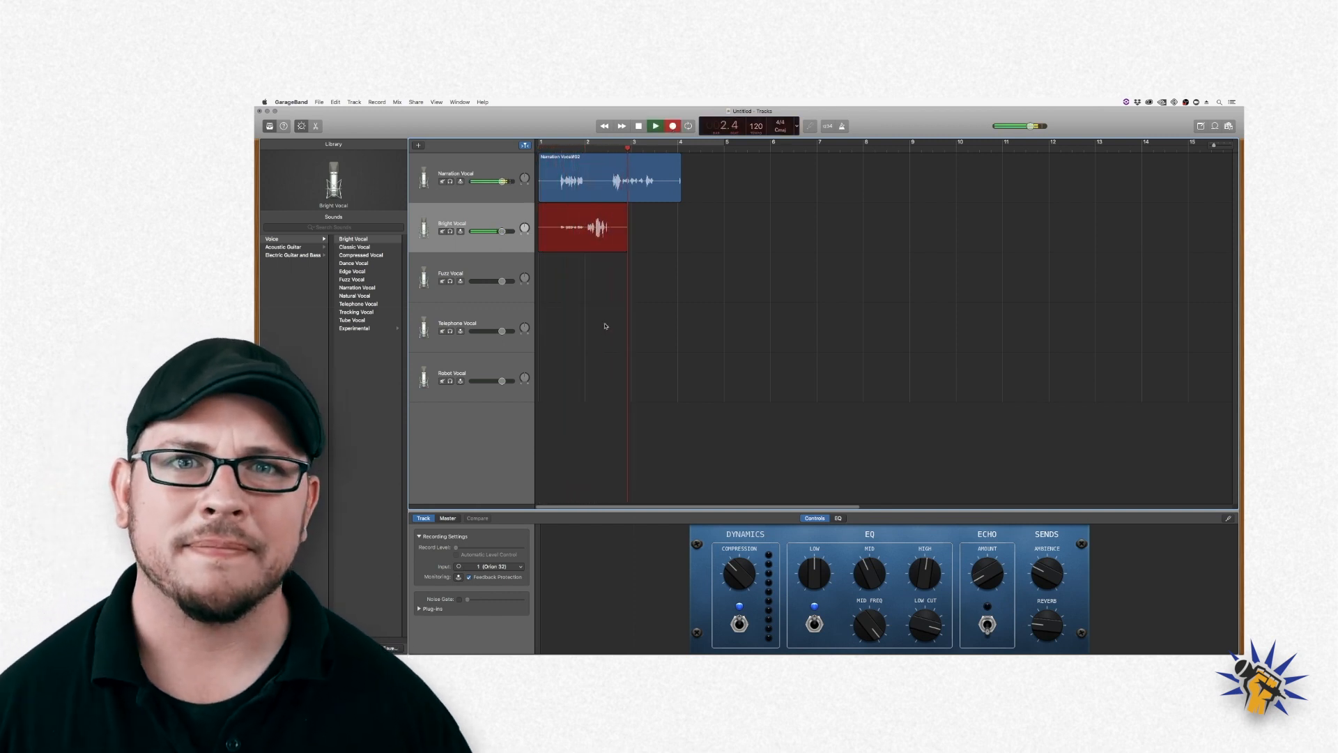
key("space")
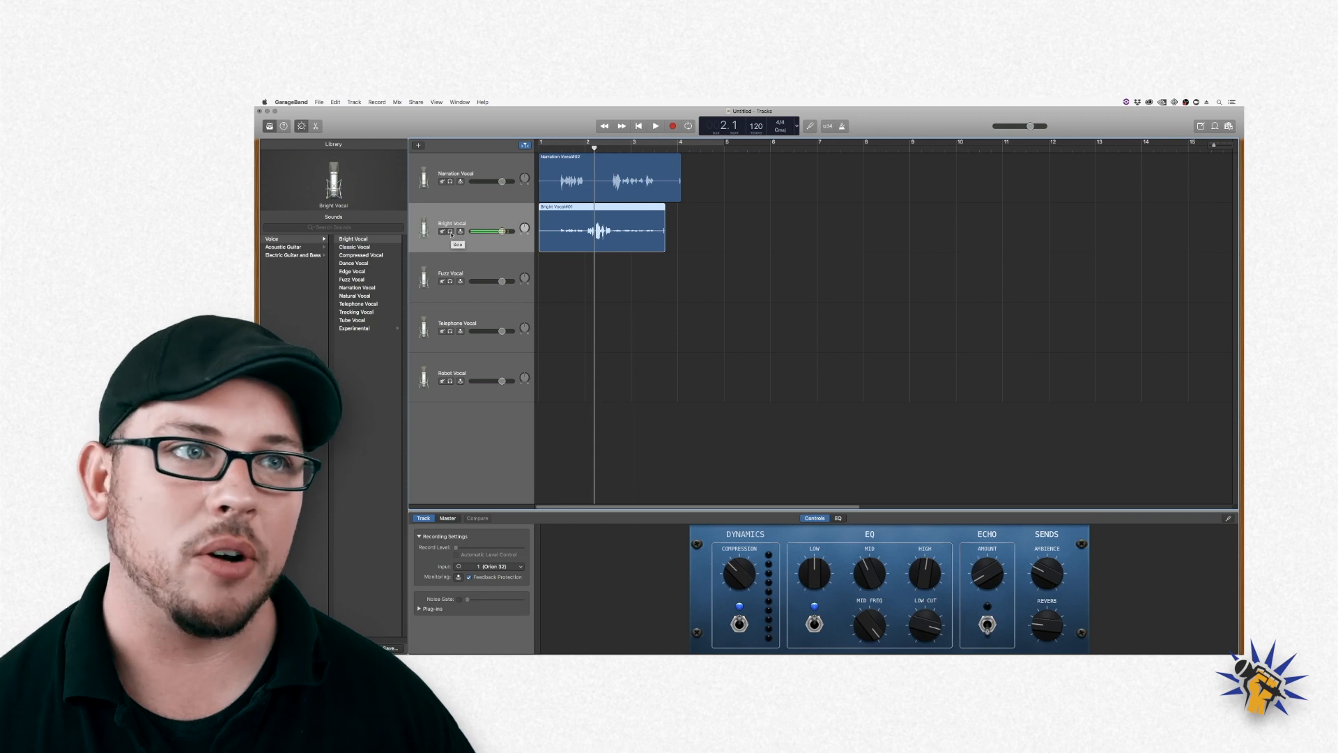
- Solo the Bright Vocal track and play its recording back from the beginning
left_click(450, 232)
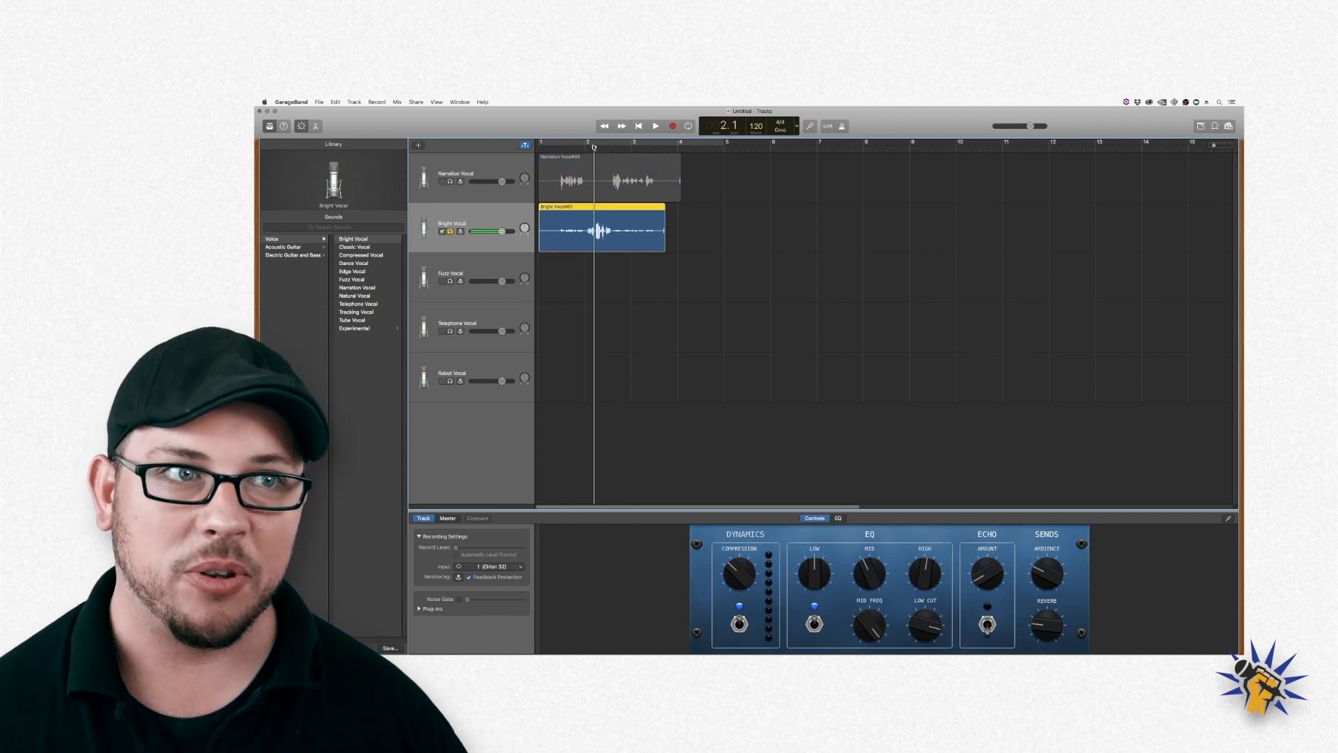
mouse_move(594, 148)
left_mouse_down()
mouse_move(566, 149)
mouse_move(611, 149)
left_mouse_up()
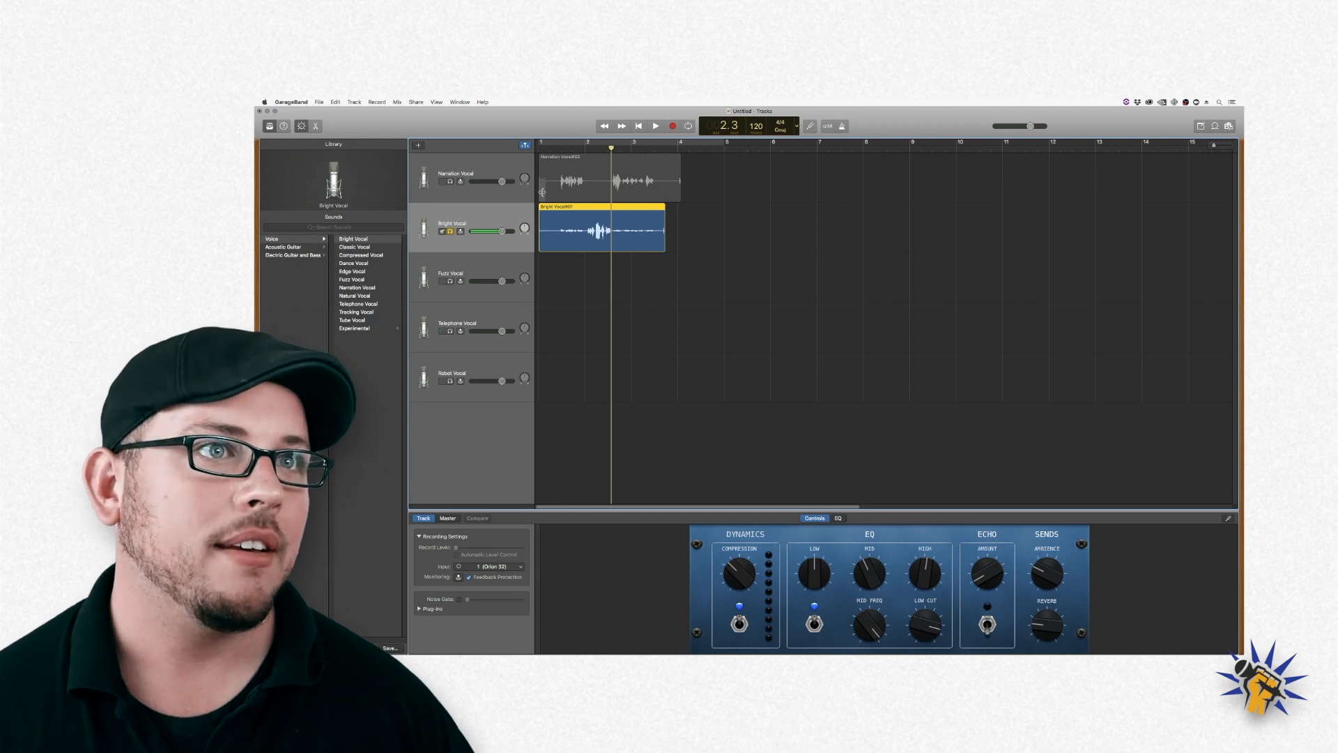
left_click(539, 146)
key("space")
key("space")
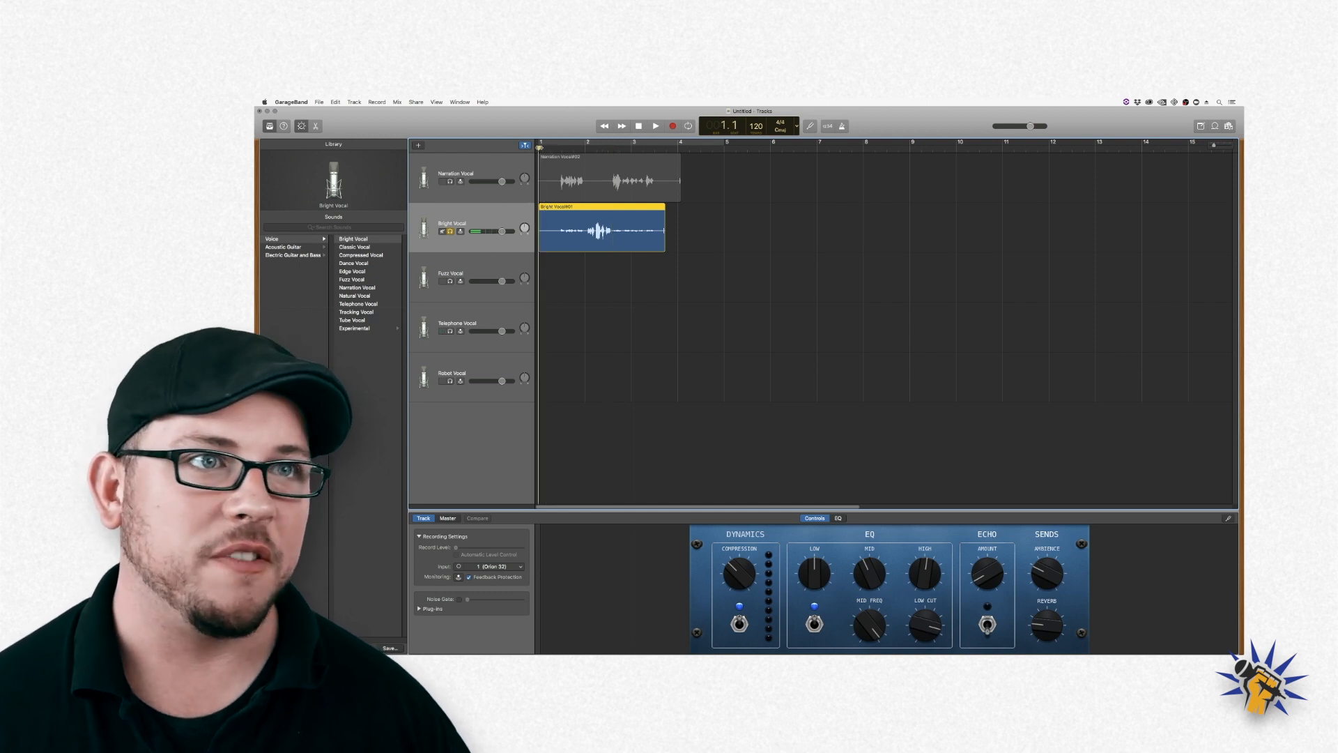
key("space")
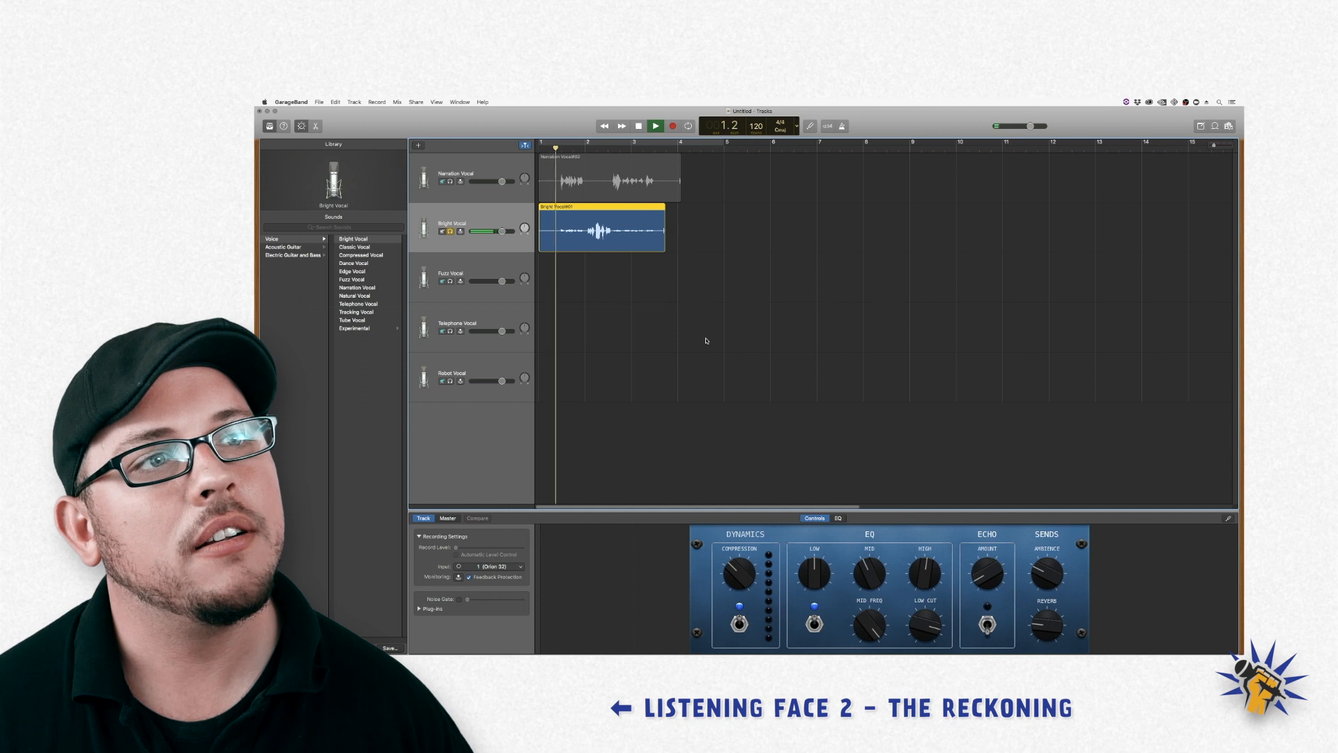
key("space")
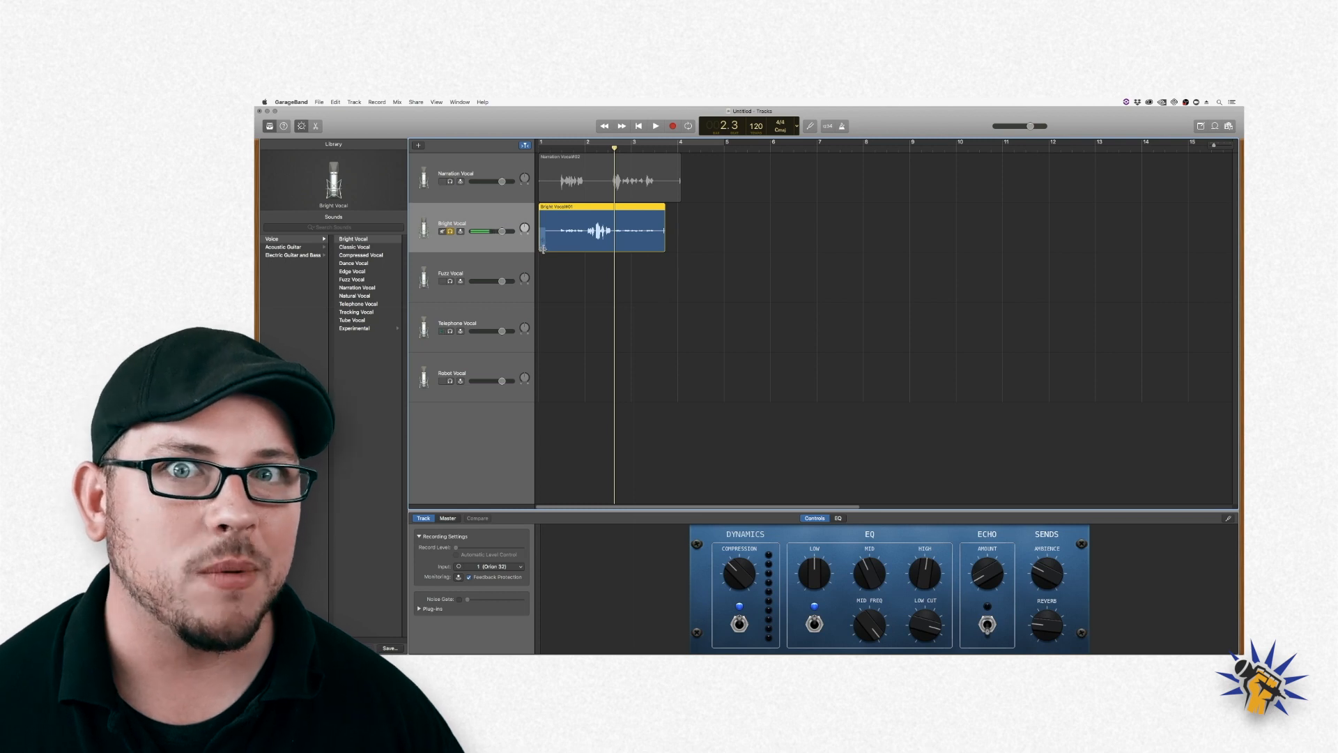
- Trim the Bright Vocal region to about bar 2 through 2.3, and play it back from the start
left_click_drag(542, 249, 611, 245)
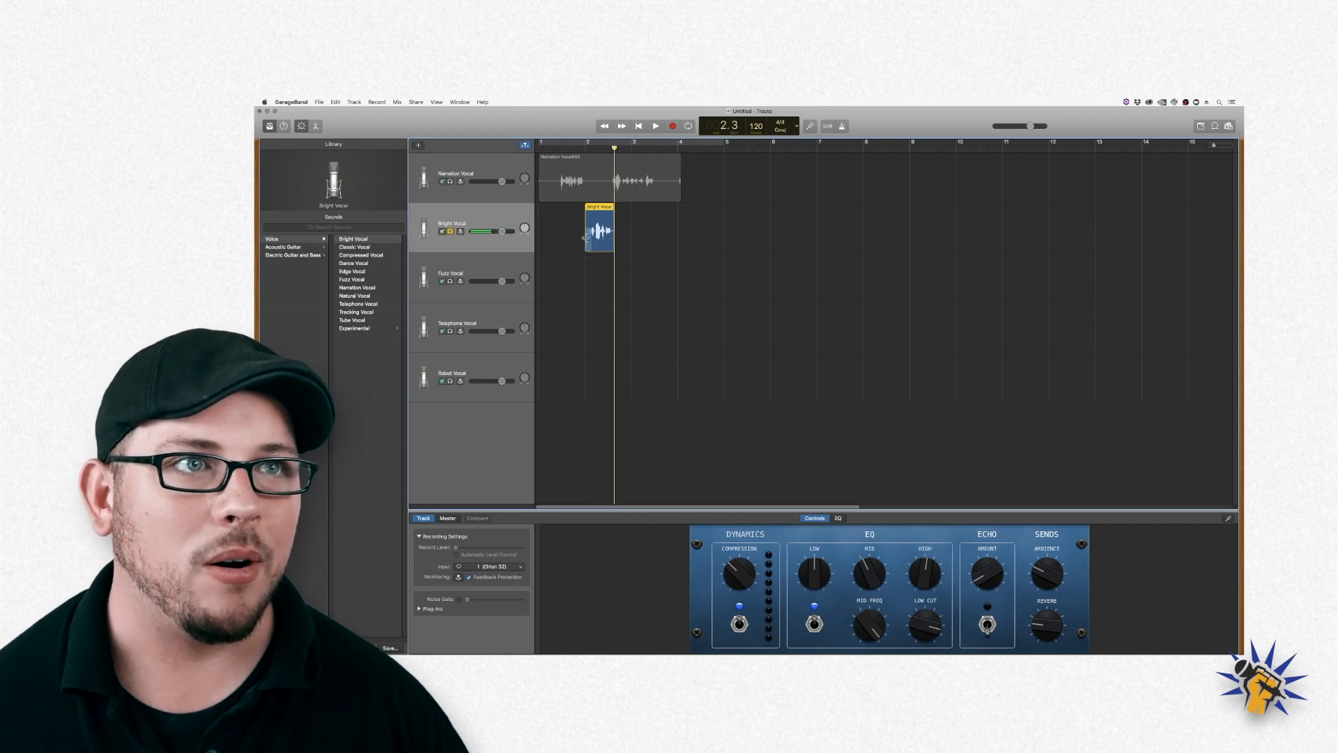
left_click(543, 145)
key("space")
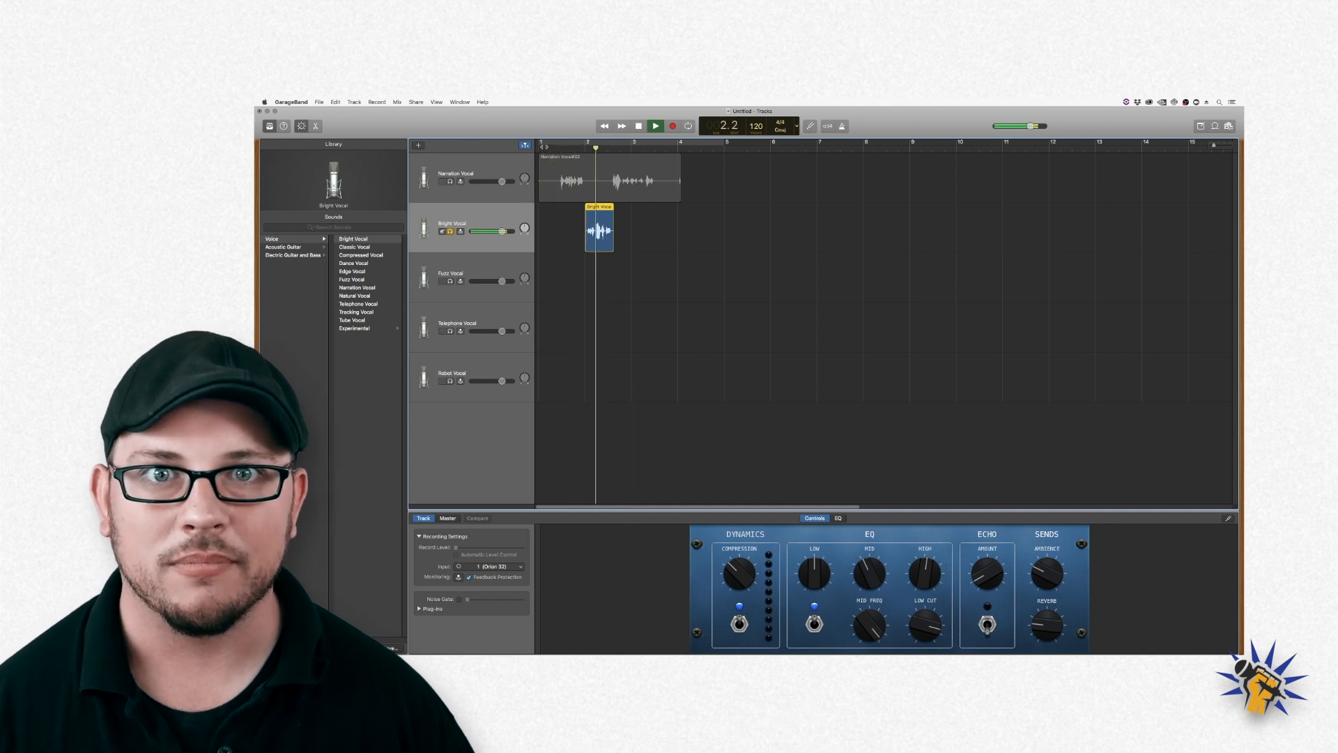
key("space")
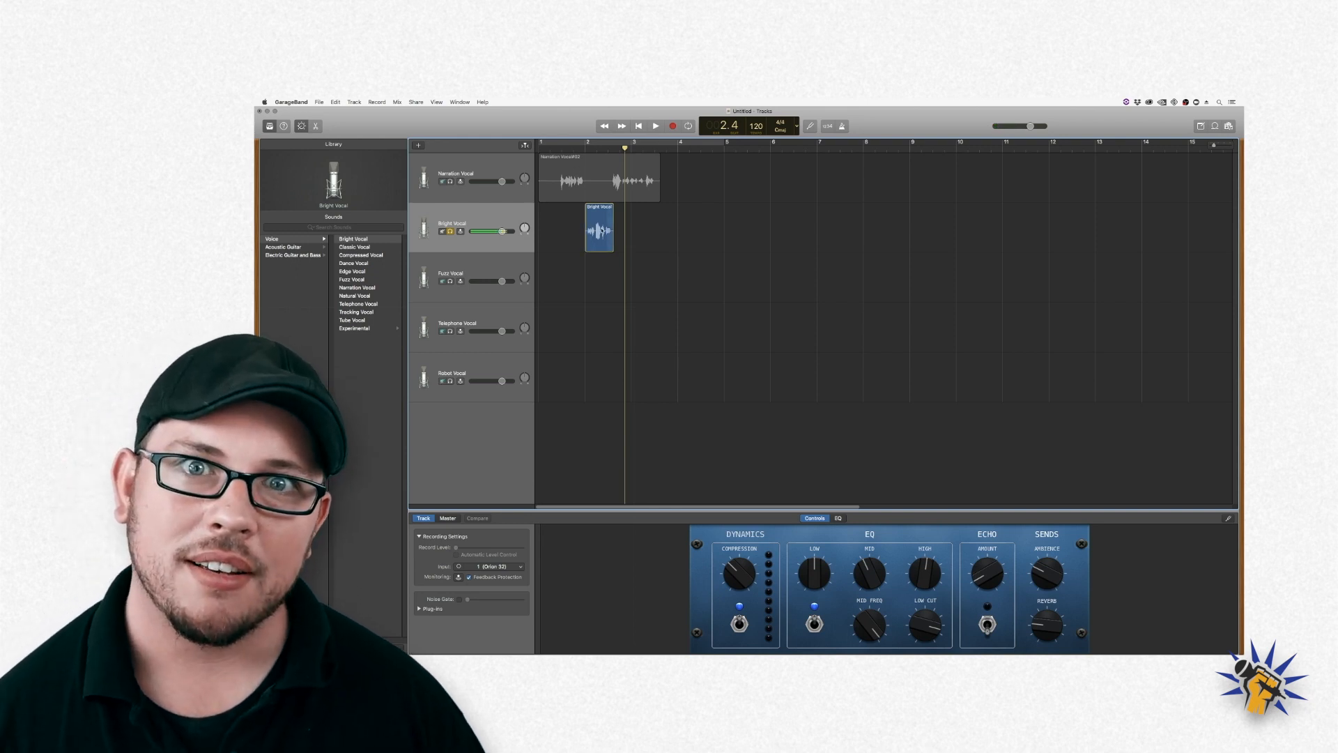
- Play the Narration Vocal track back in solo from the beginning
left_click(492, 168)
key("Return")
key("space")
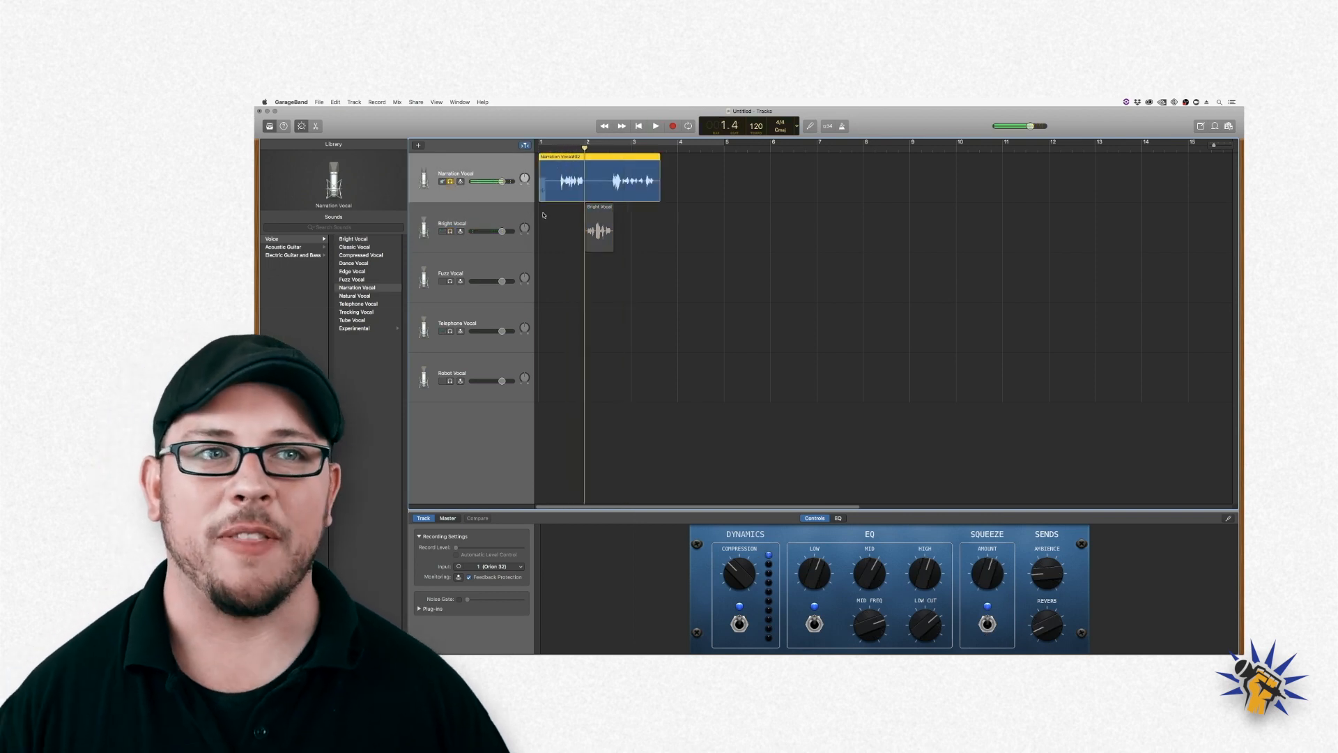
- Switch between the Bright Vocal and Narration Vocal tracks to compare them, ending on Bright Vocal
left_click(479, 208)
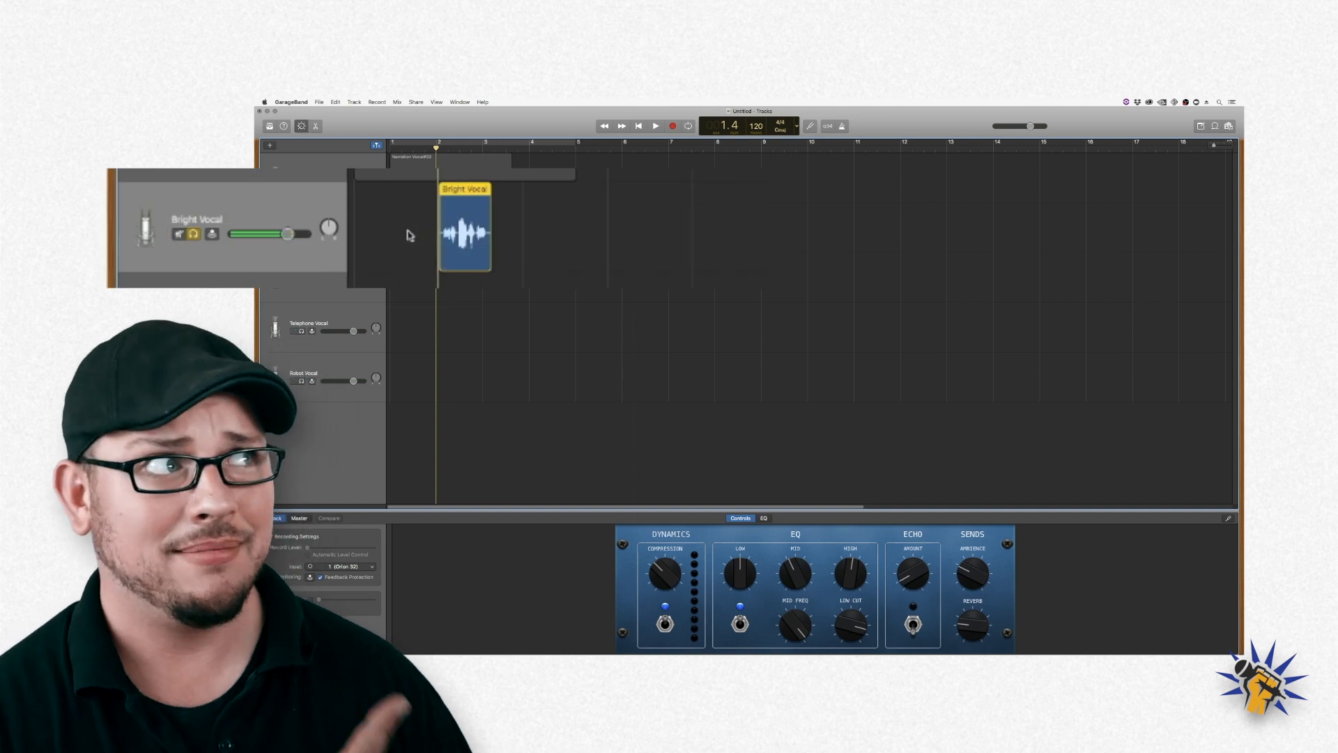
left_click(261, 155)
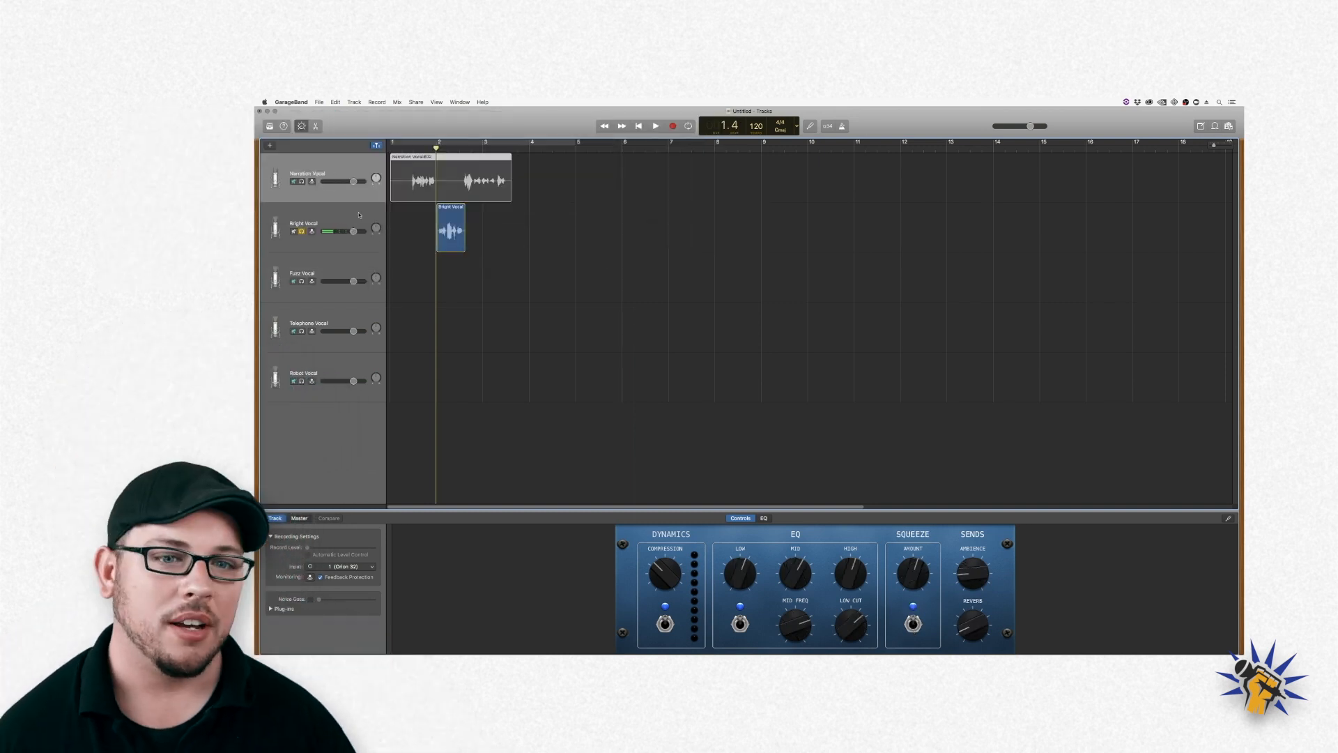
left_click(365, 249)
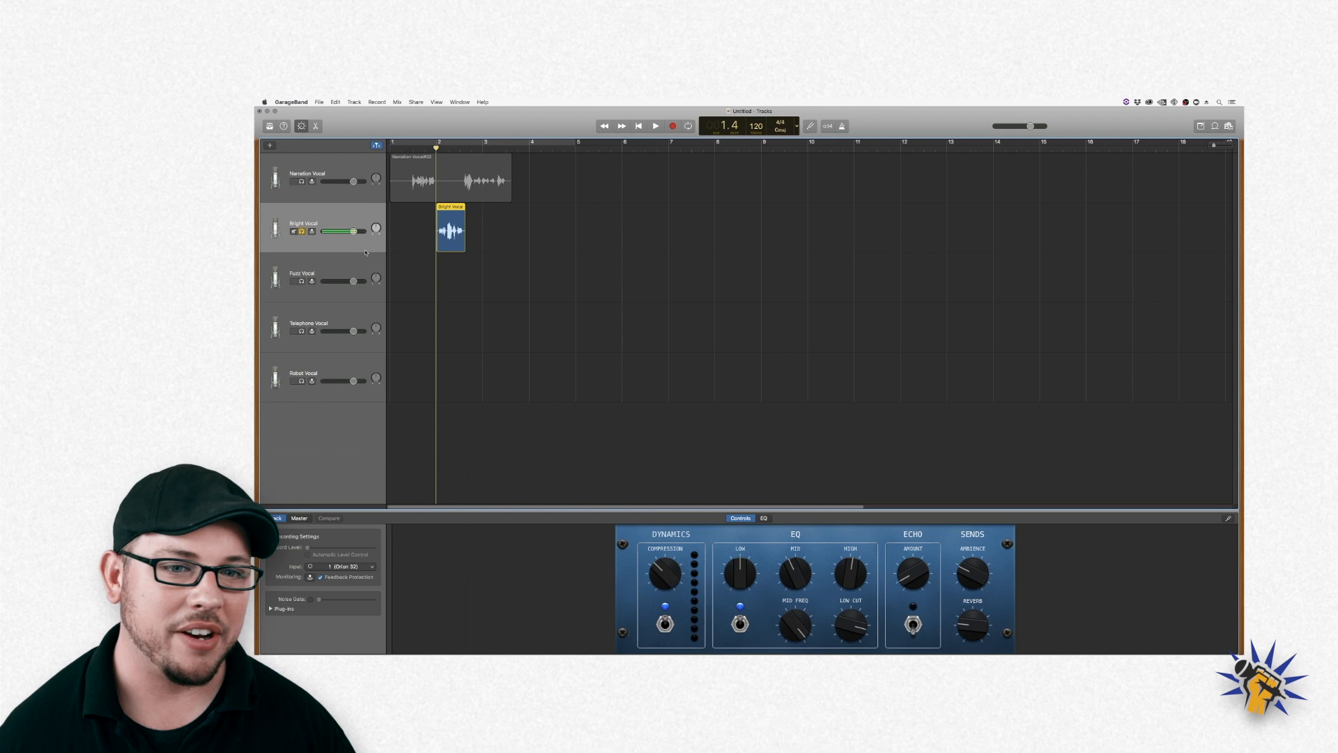
- Expand the Bright Vocal track's plug-ins section and examine its list of effects
left_click(270, 609)
scroll(355, 586, "down", 3)
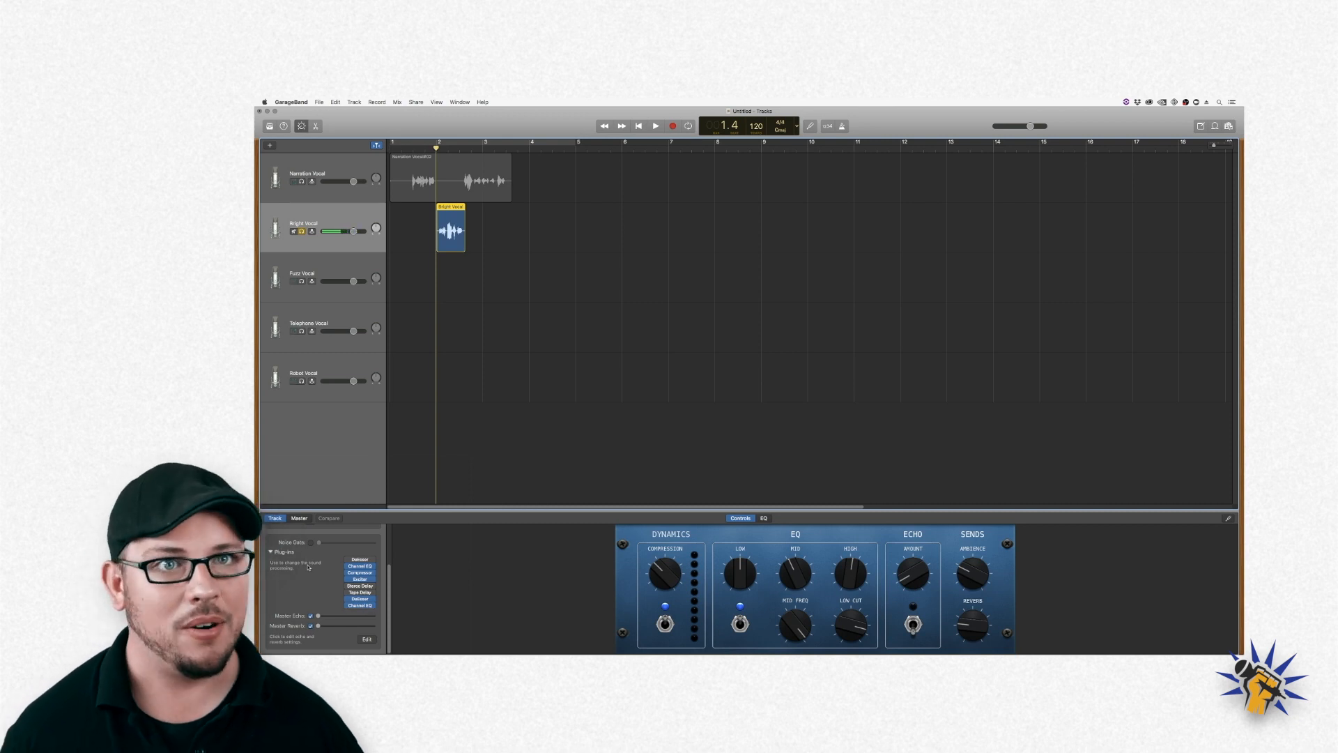
- Duplicate the Narration Vocal track and move the Bright Vocal region onto the new track, keeping it at bar 2
left_click(366, 179)
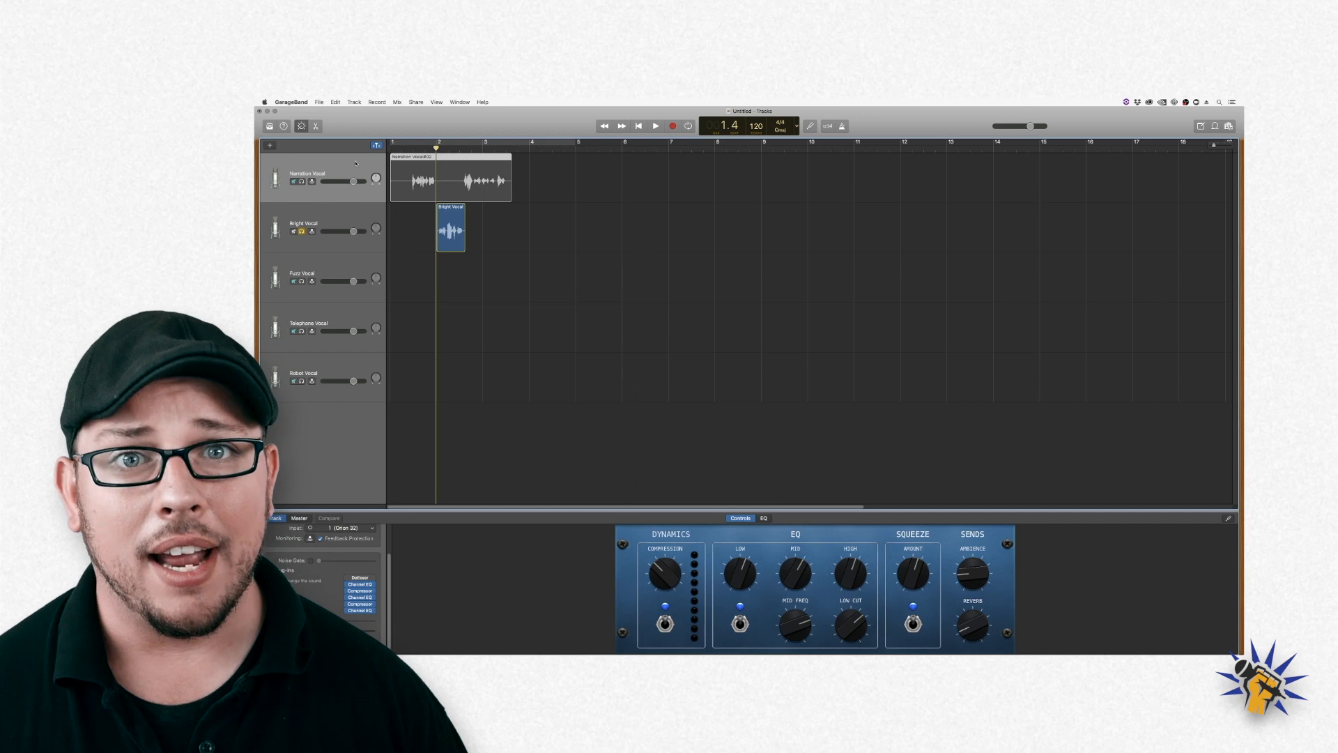
key("super+d")
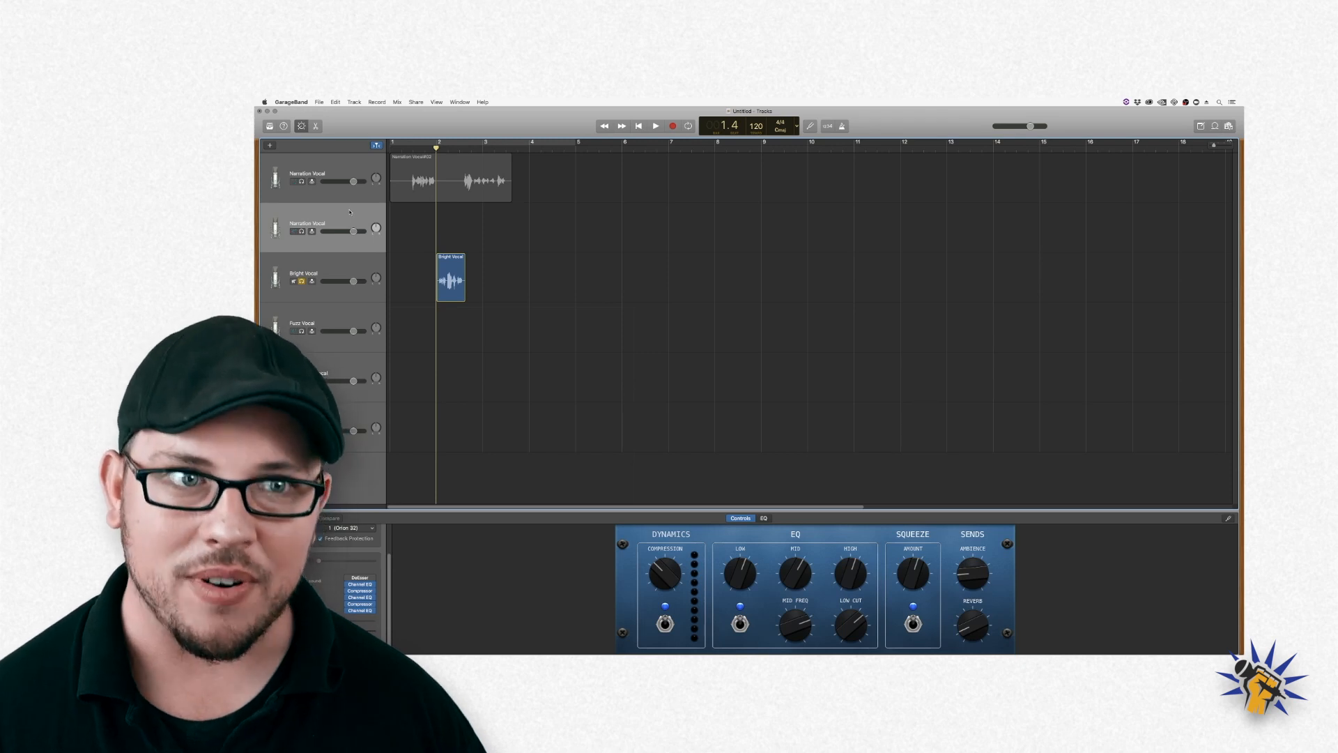
left_click_drag(451, 288, 449, 234)
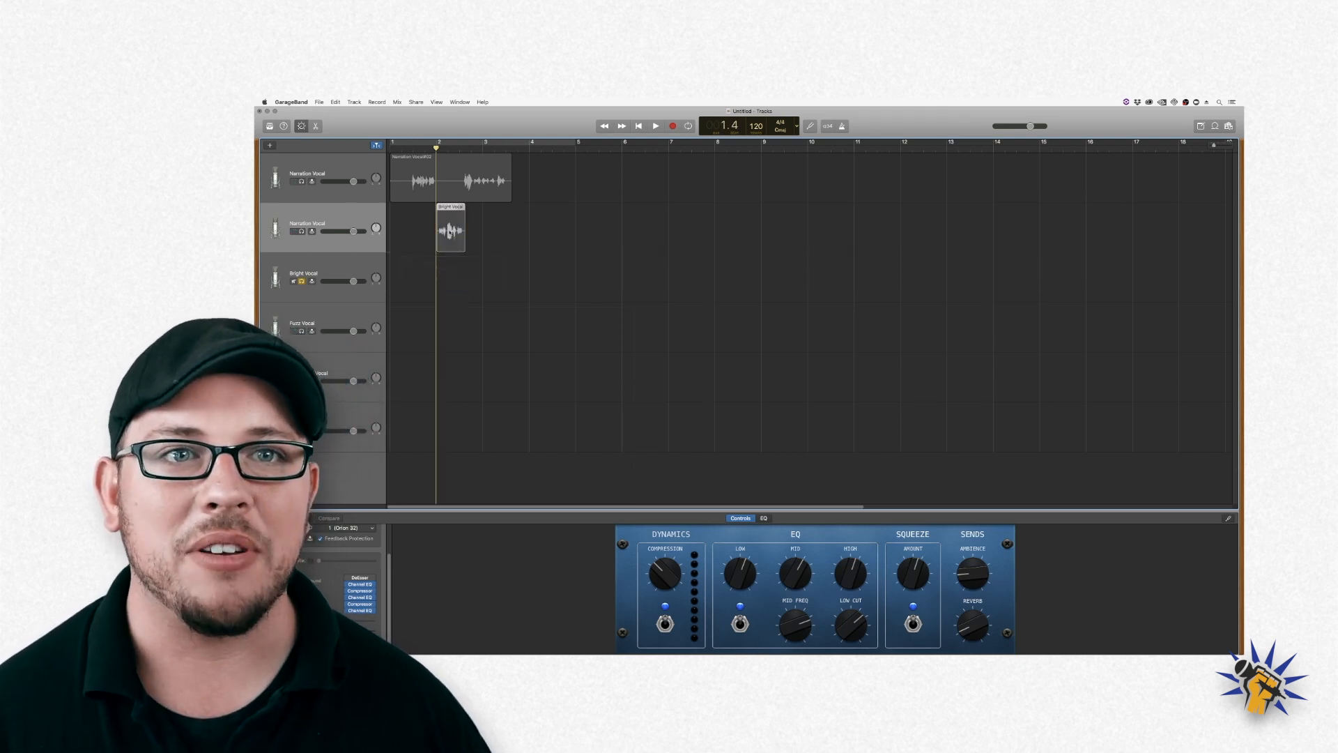
- Turn off solo on the Bright Vocal track and play both Narration Vocal tracks together from the beginning
left_click(302, 282)
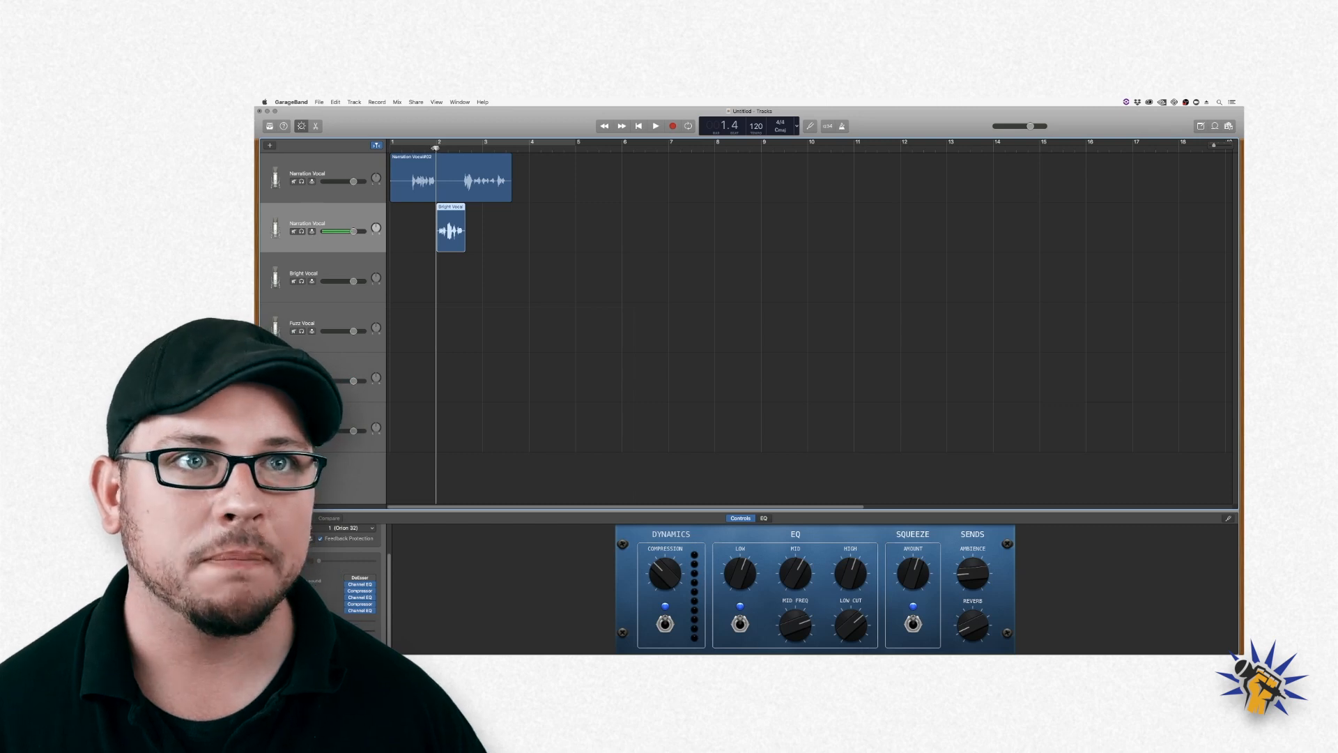
left_click_drag(439, 148, 390, 146)
key("space")
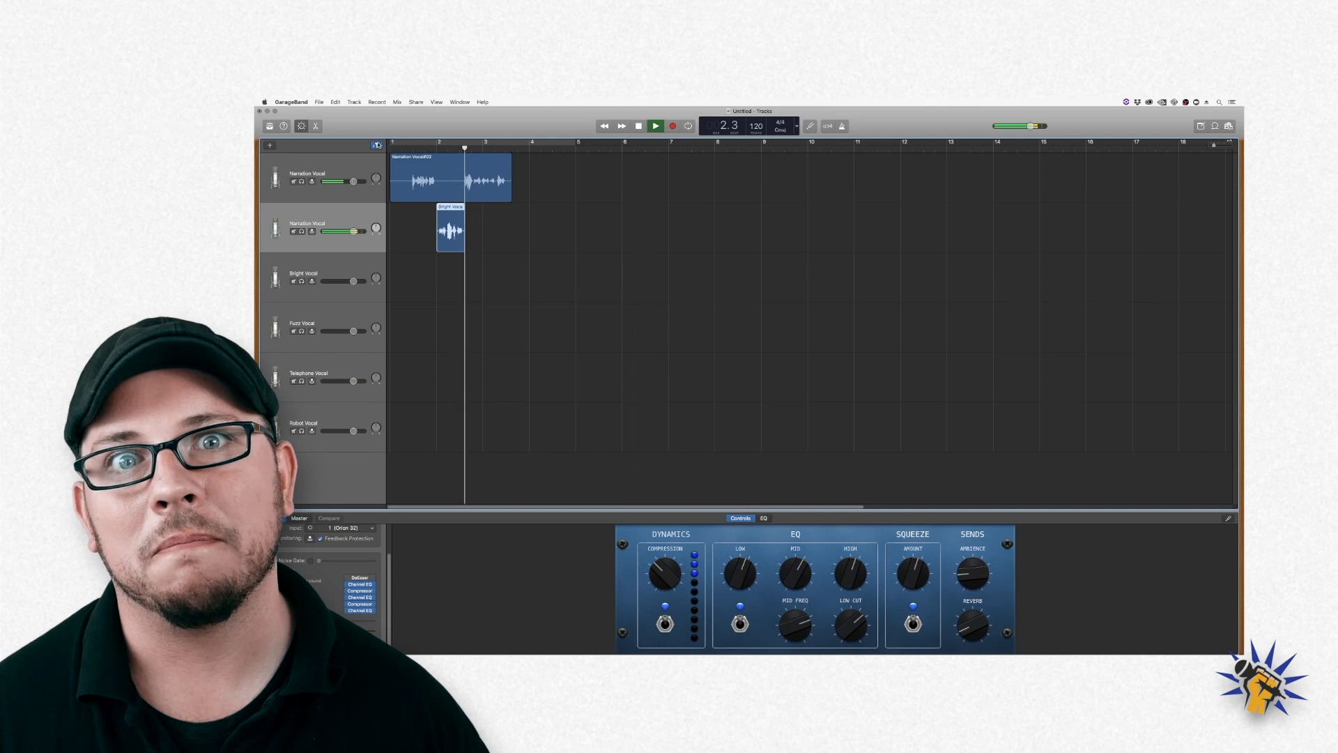
key("space")
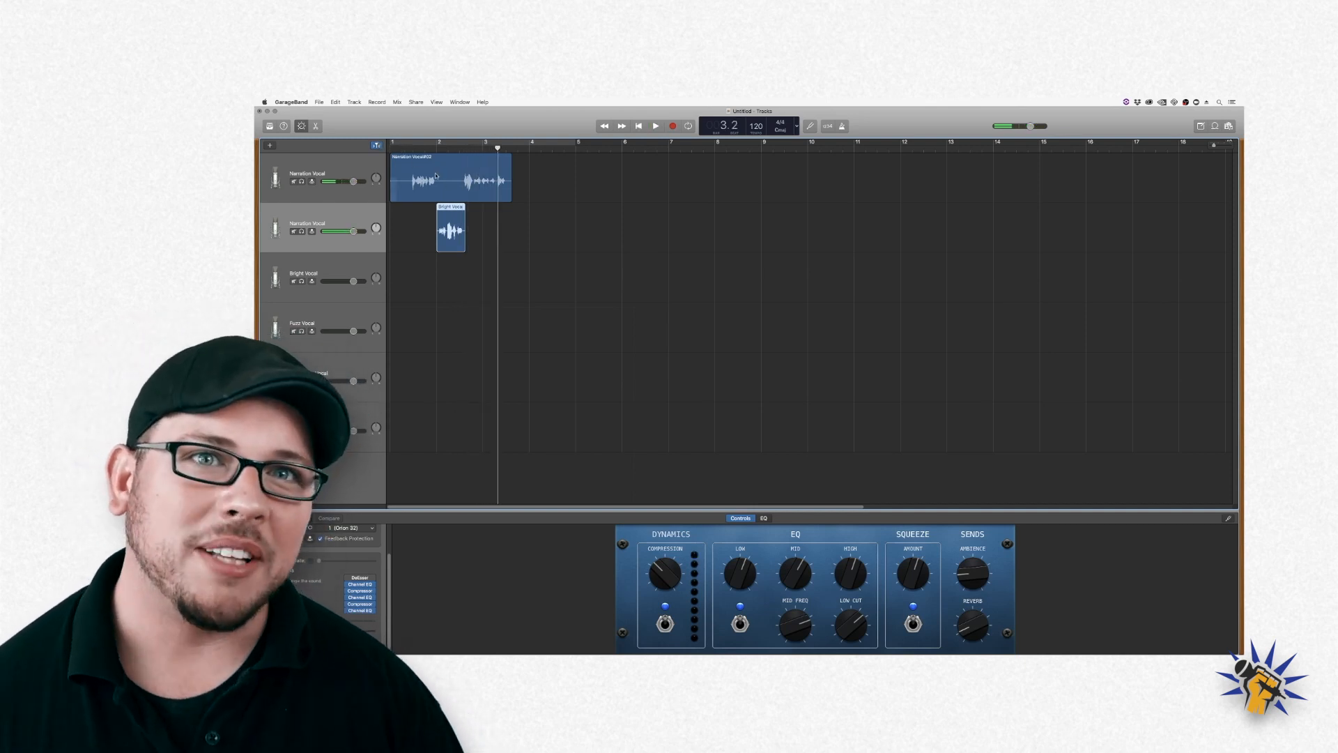
- Split the first Narration Vocal track's region at 2.1 and 2.3, and delete the middle piece
left_click(438, 148)
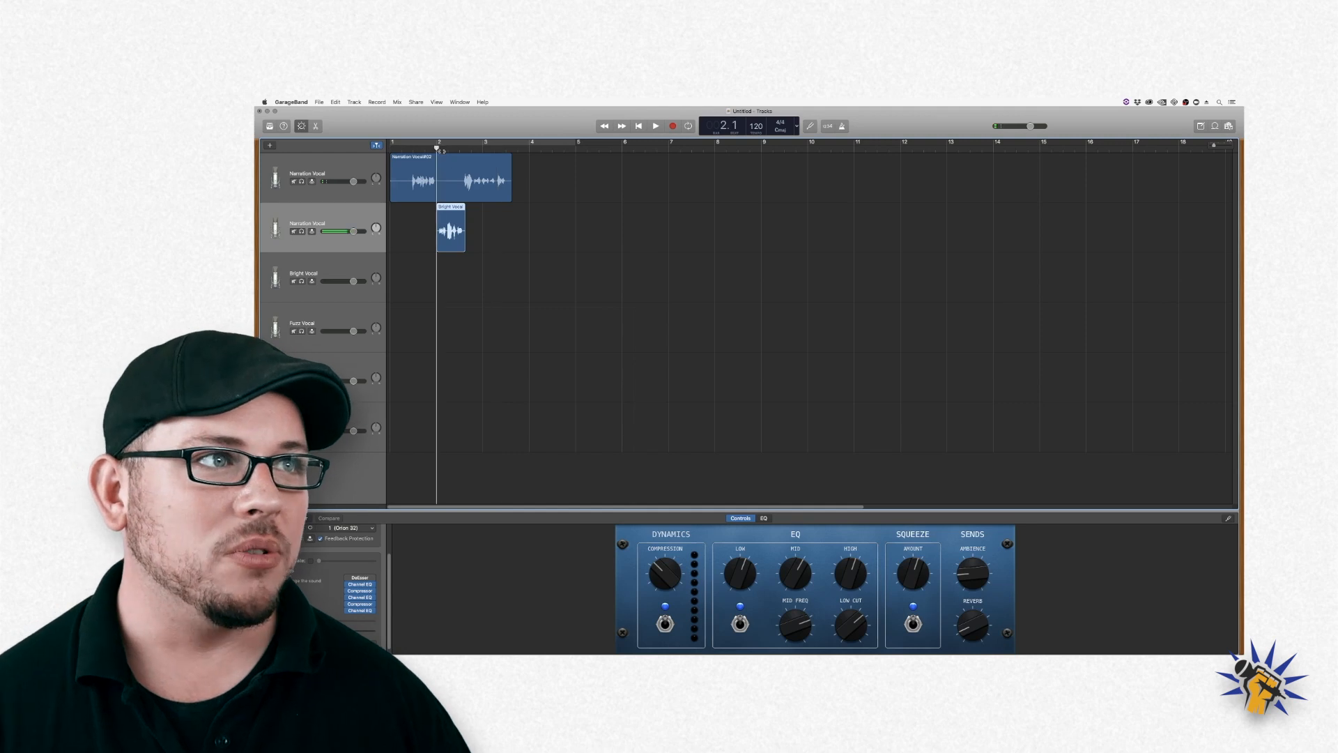
left_click(445, 176)
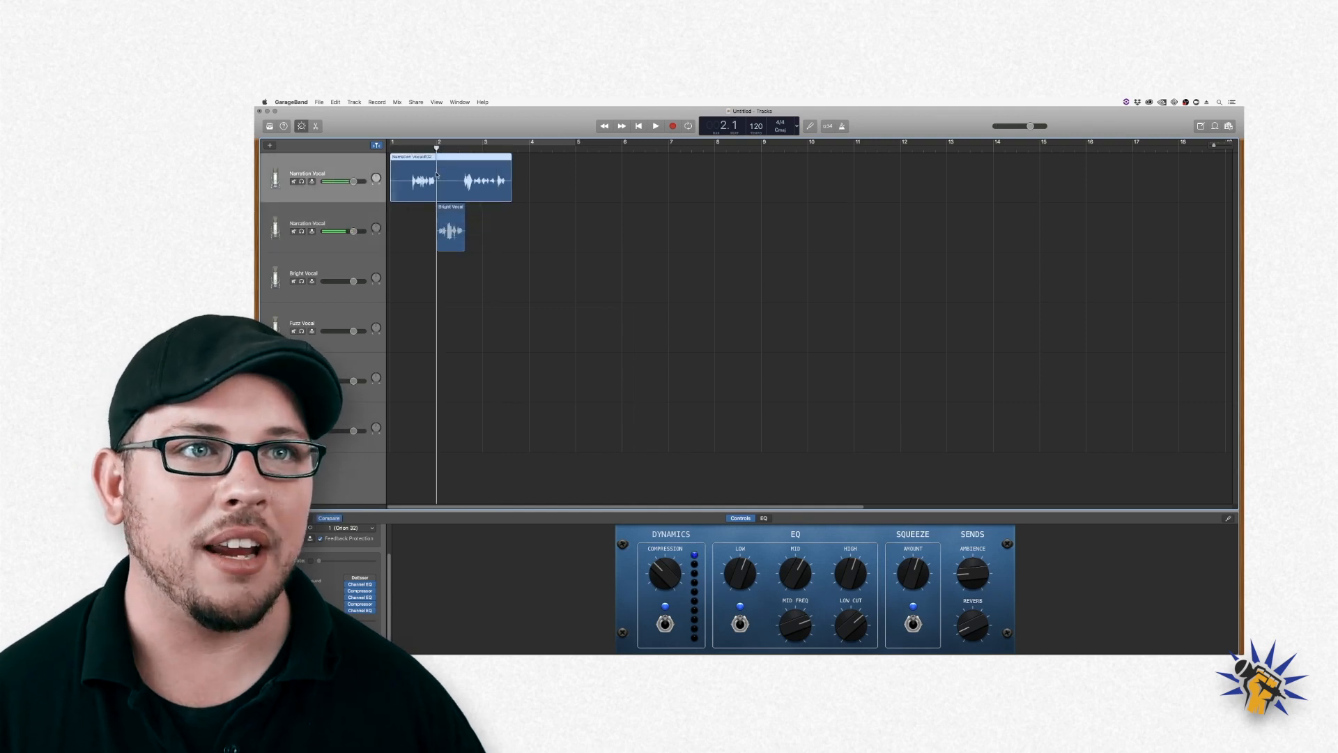
right_click(438, 172)
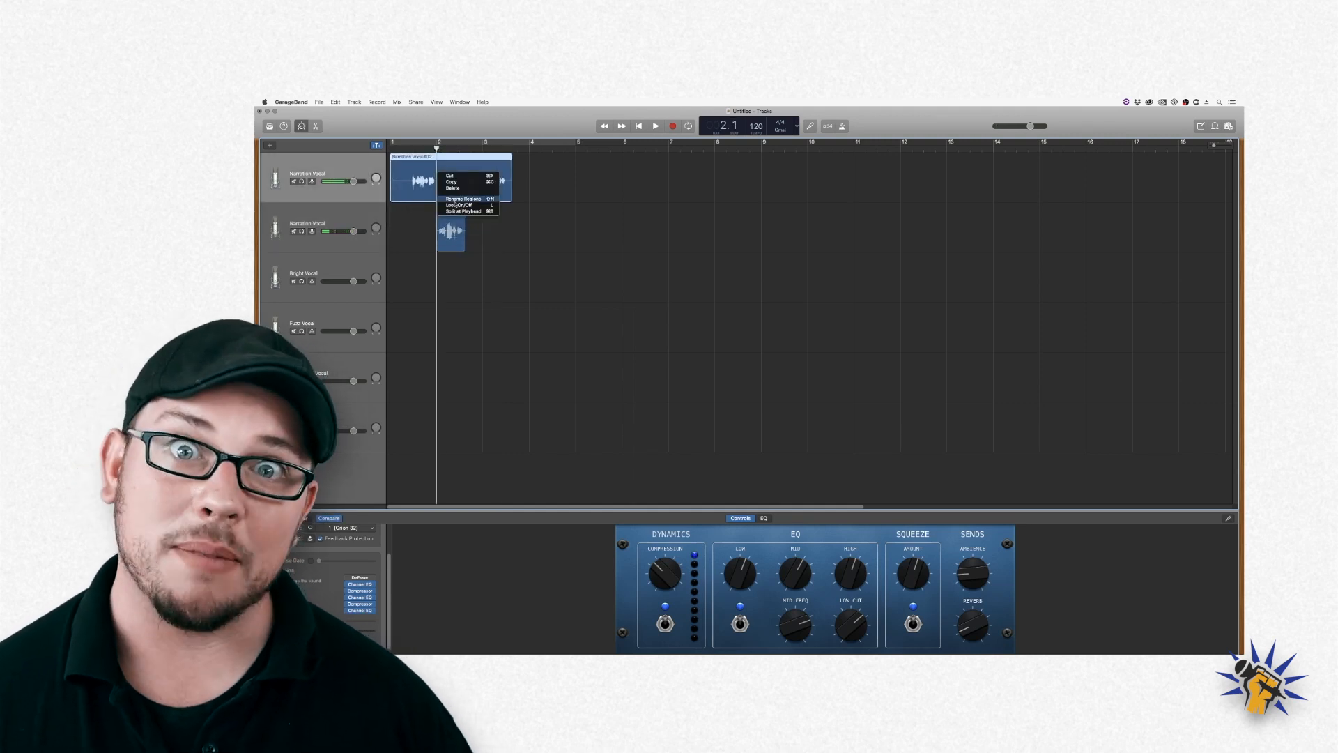
left_click(462, 210)
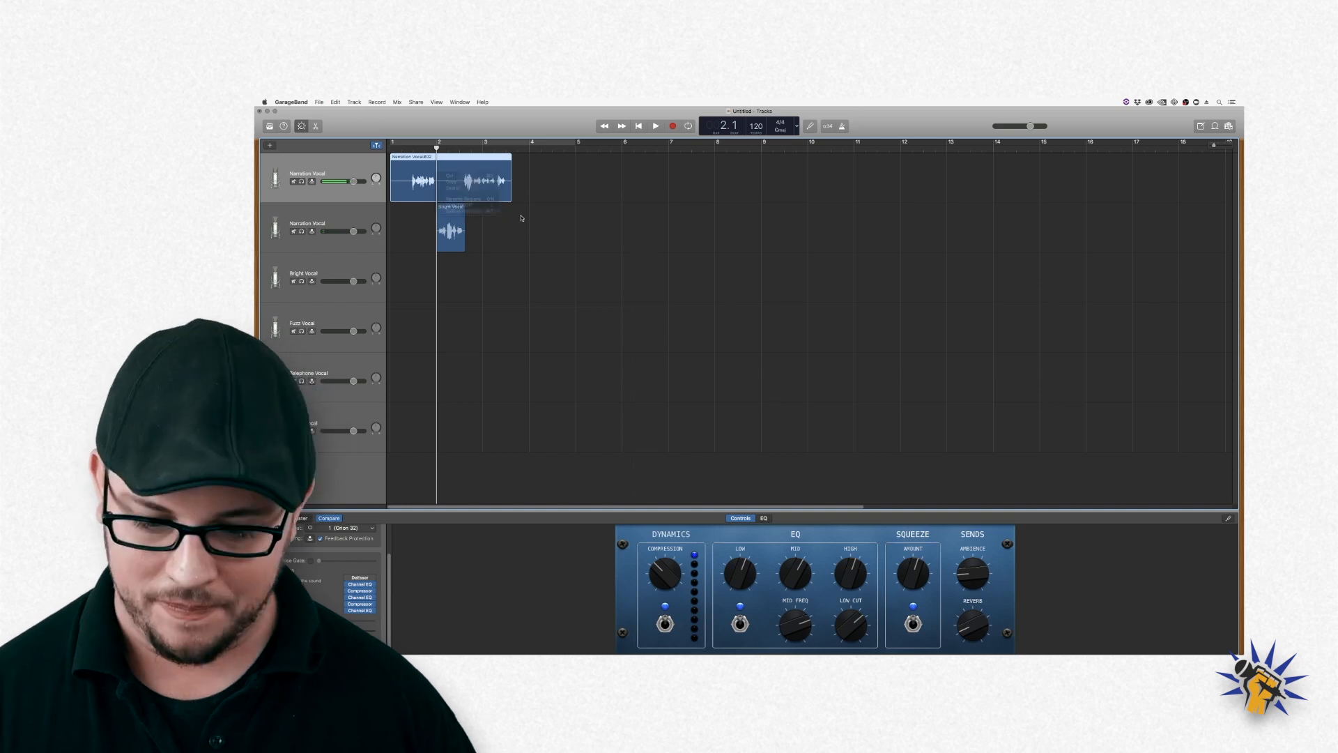
left_click(462, 145)
key("super+t")
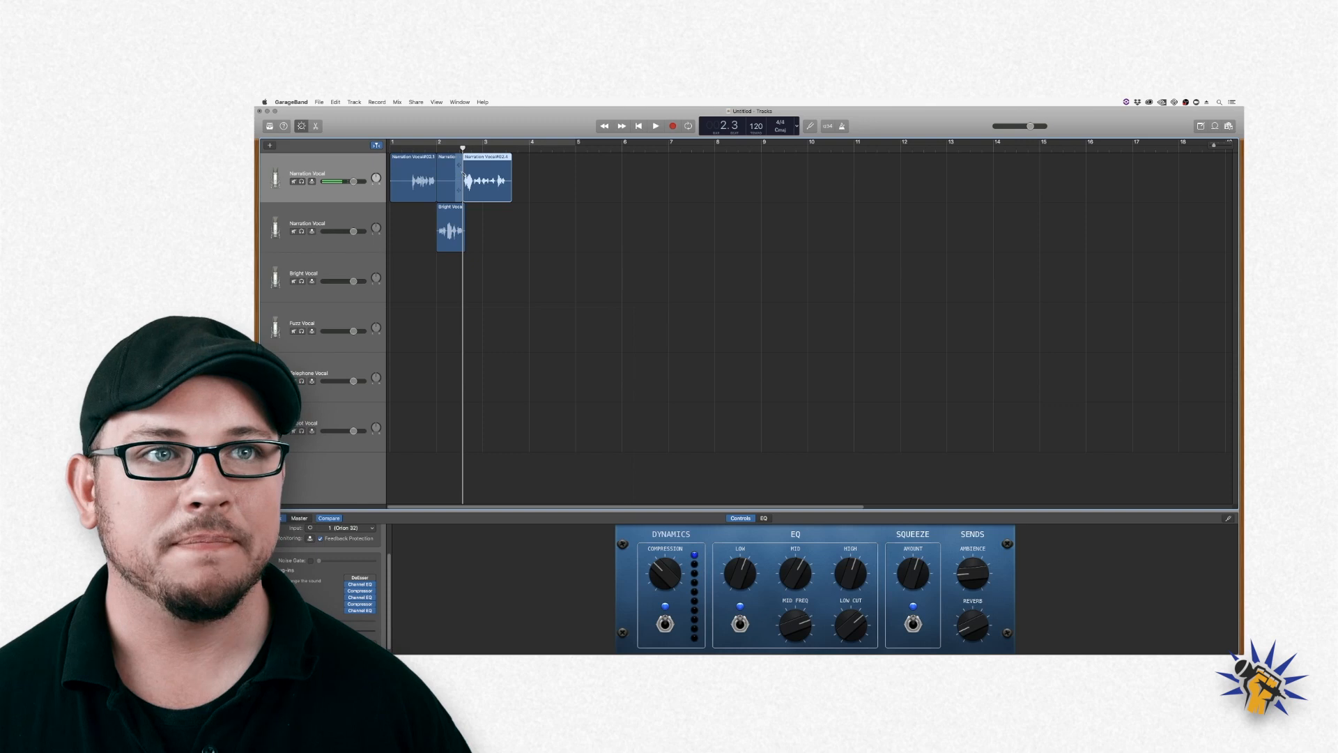
left_click(451, 190)
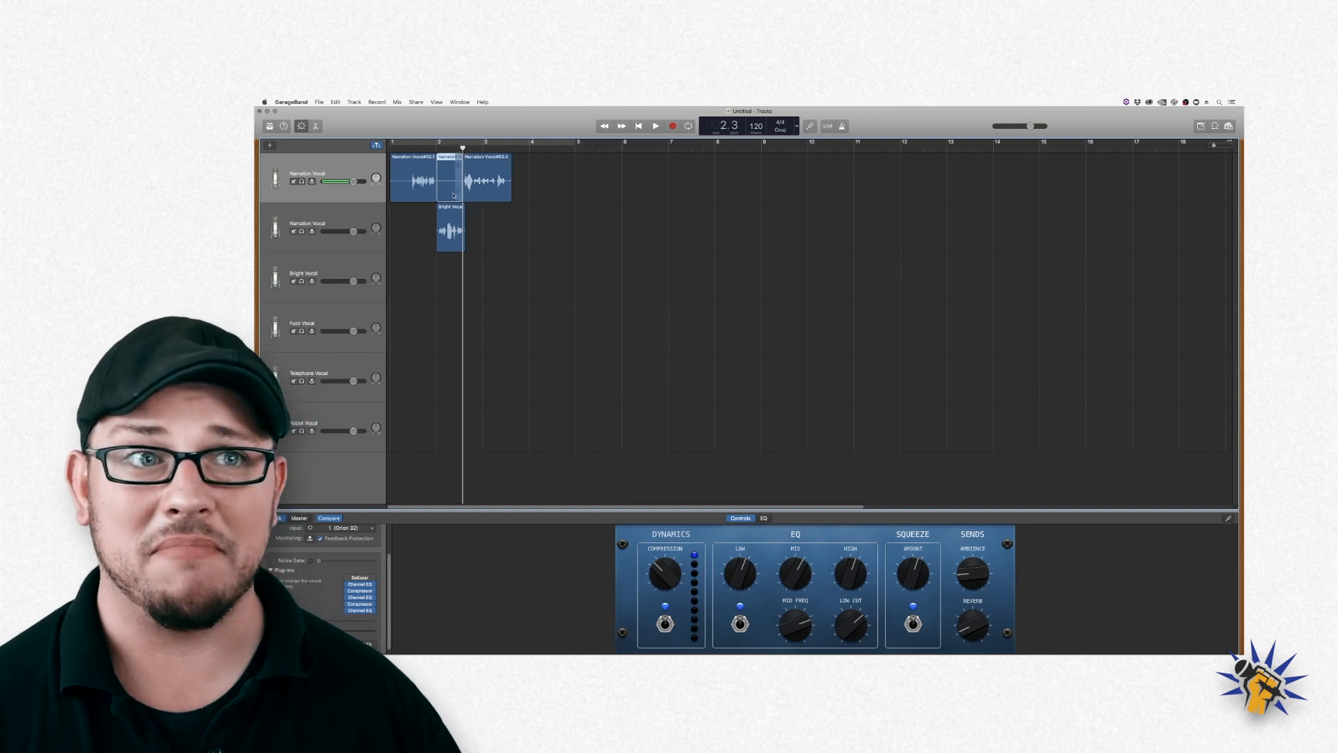
key("Delete")
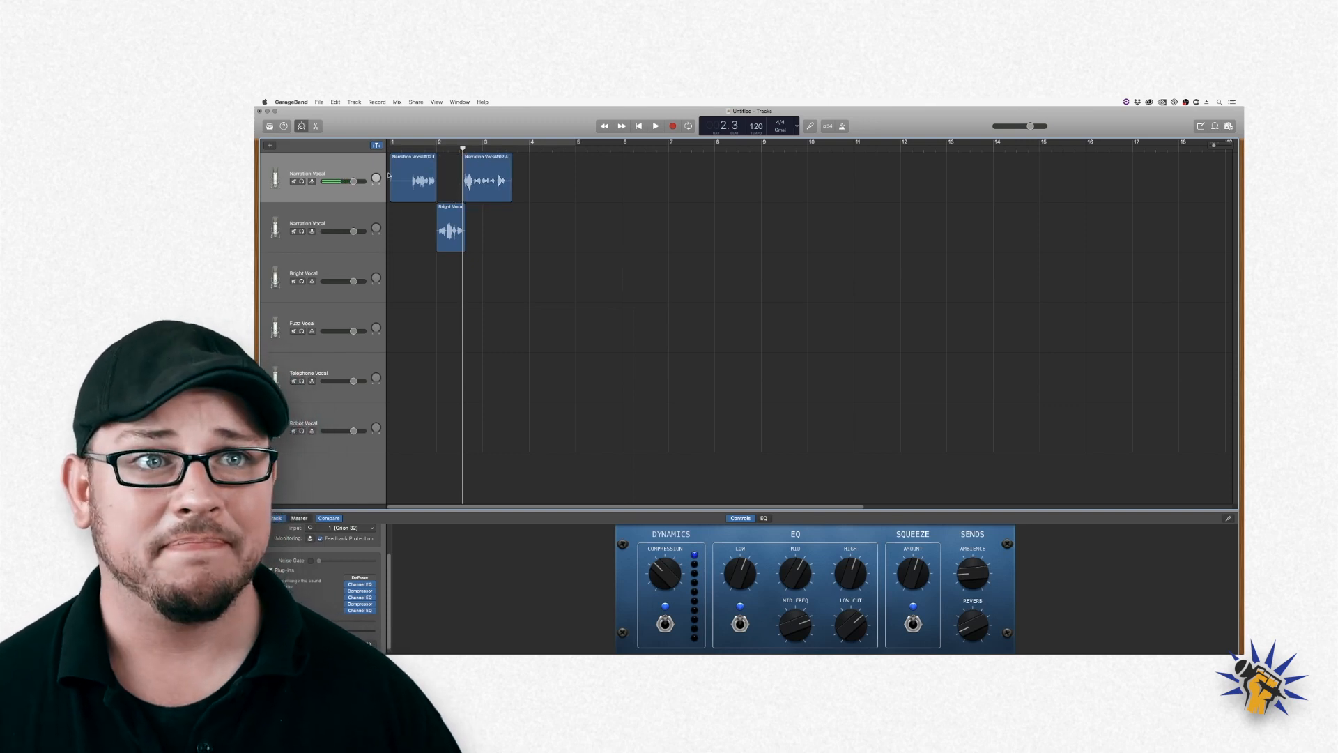
- Trim the silent start of the first Narration Vocal region to about 1.2, set the playhead to 1.4, and select all regions
left_click_drag(391, 183, 439, 196)
left_click(402, 144)
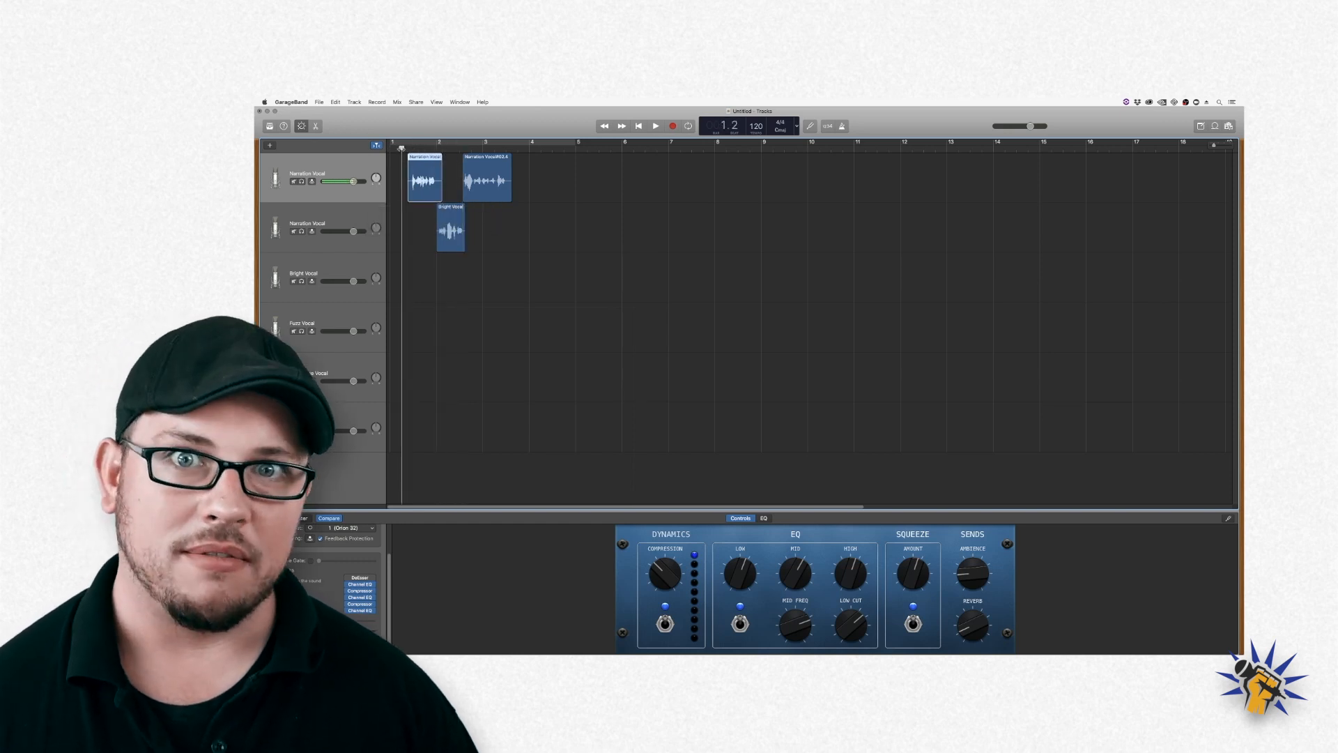
left_click(419, 144)
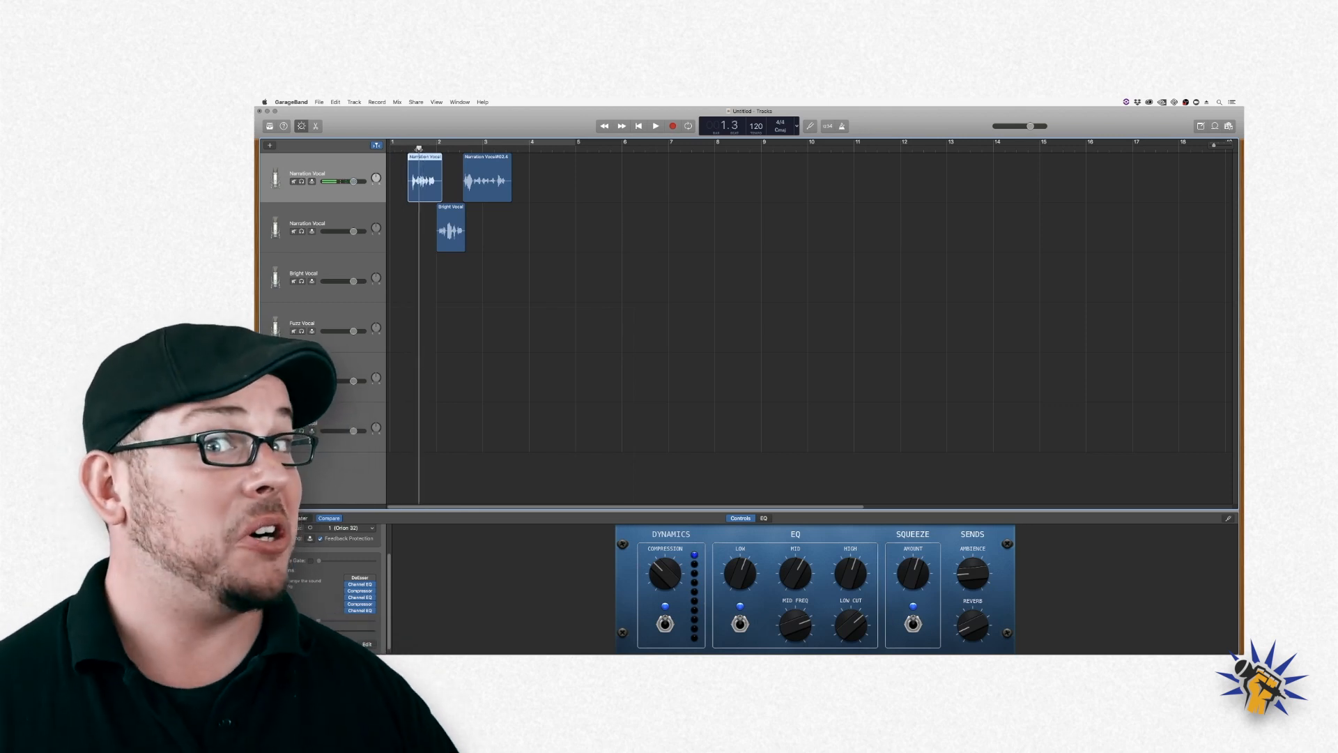
left_click_drag(418, 149, 424, 149)
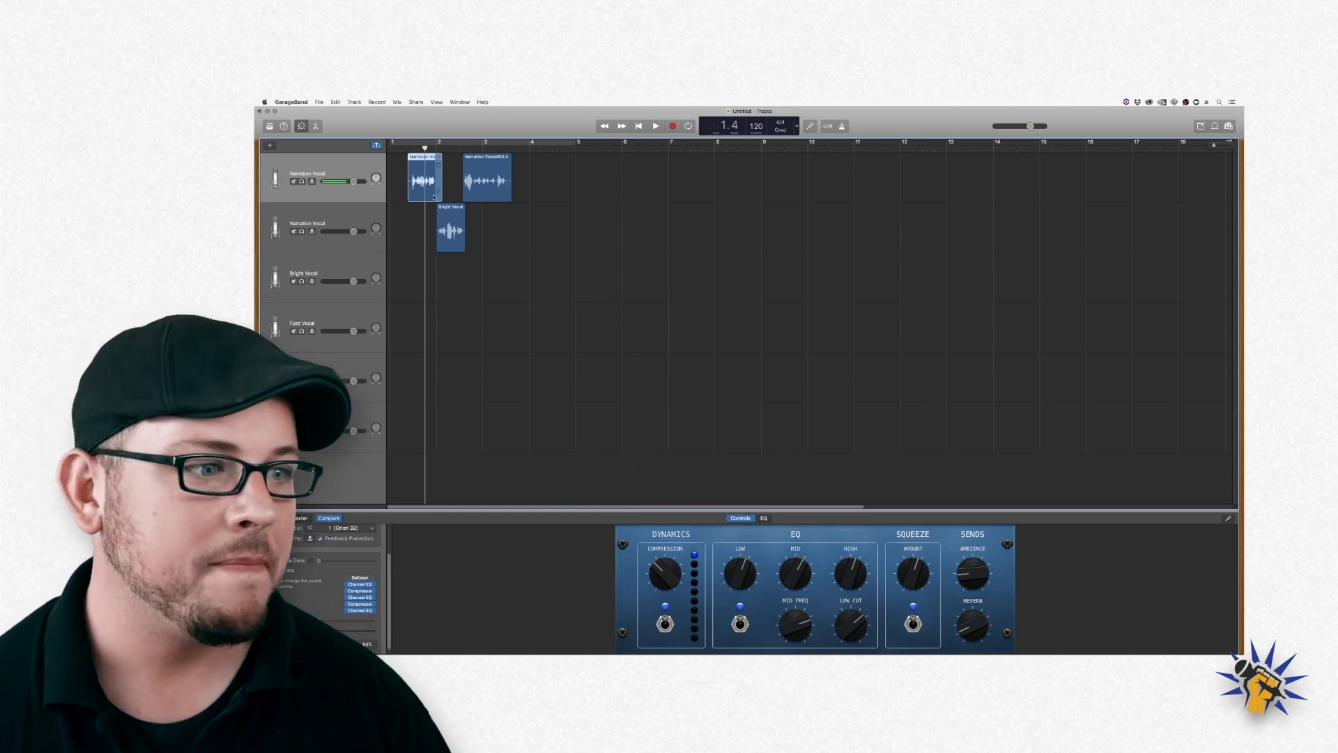
left_click_drag(398, 166, 615, 284)
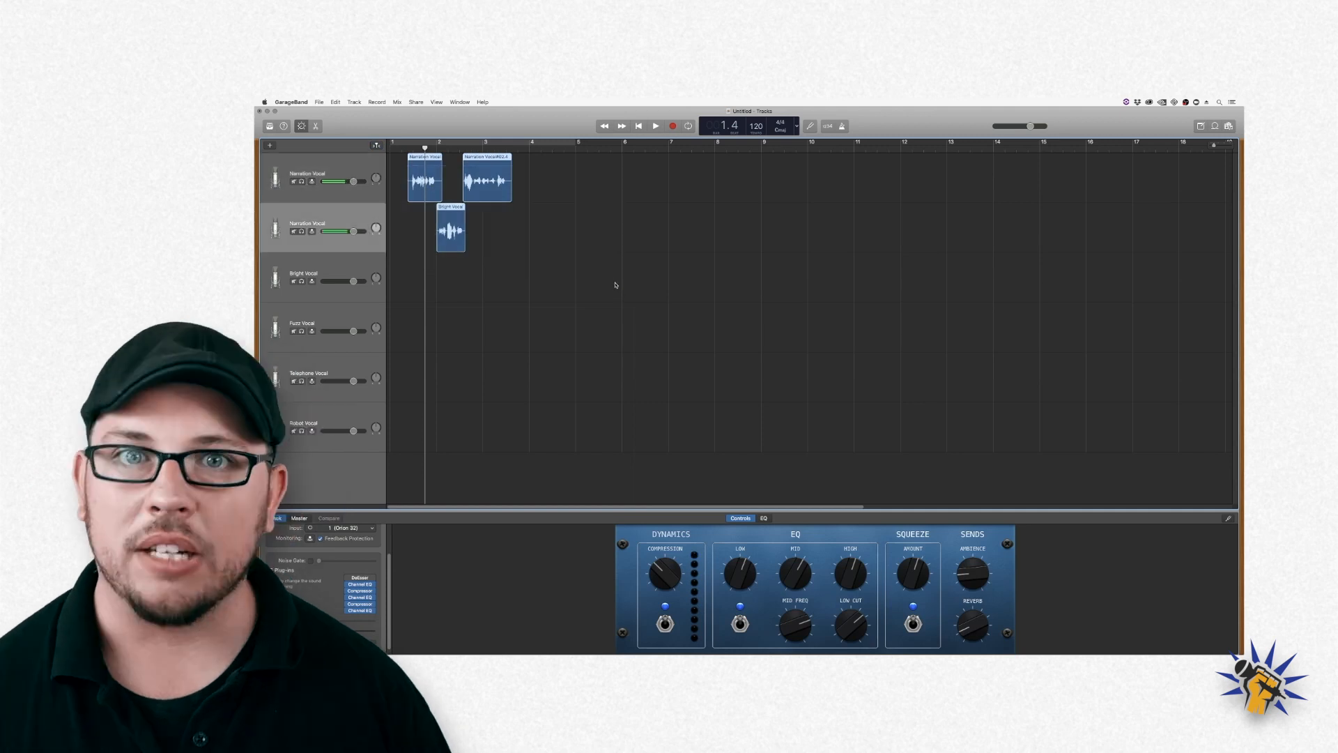
- Delete the Bright Vocal, Fuzz Vocal, Telephone Vocal and Robot Vocal tracks
left_click(315, 267)
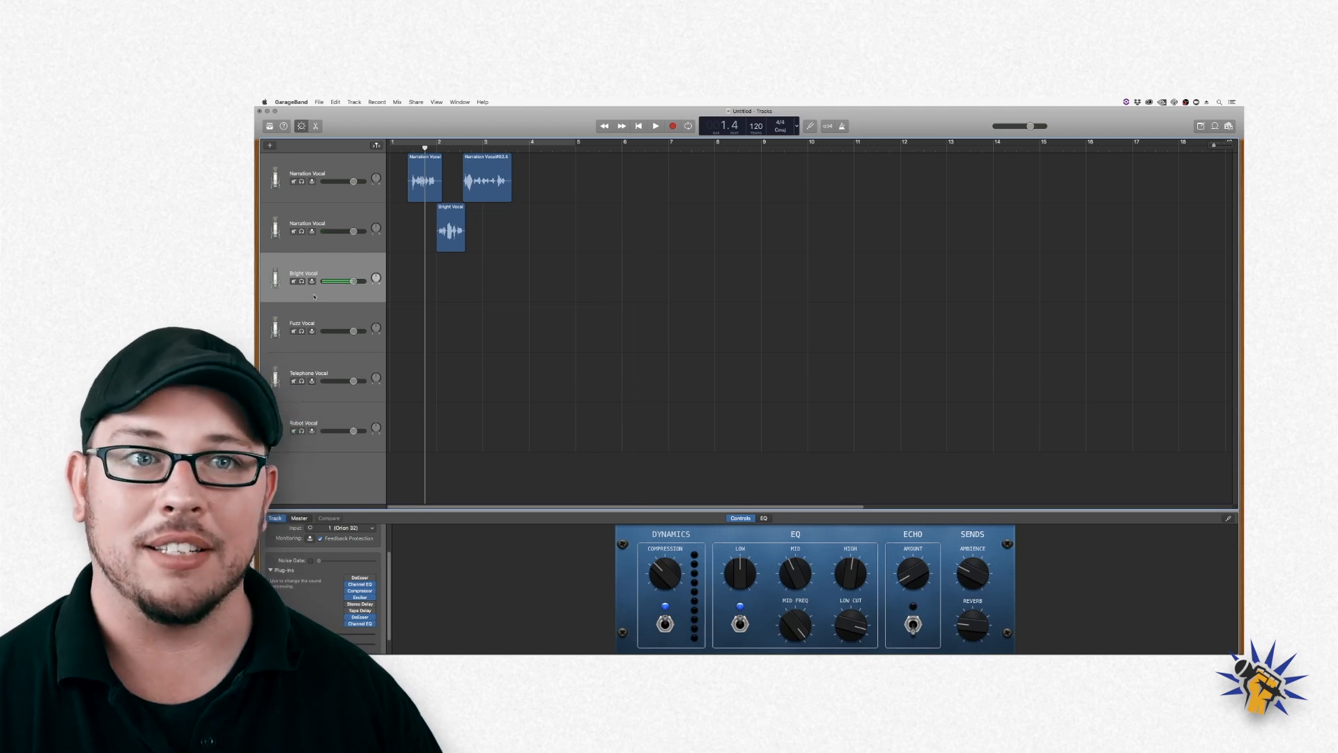
key("super+BackSpace")
key("super+BackSpace")
key("super+BackSpace")
key("super+BackSpace")
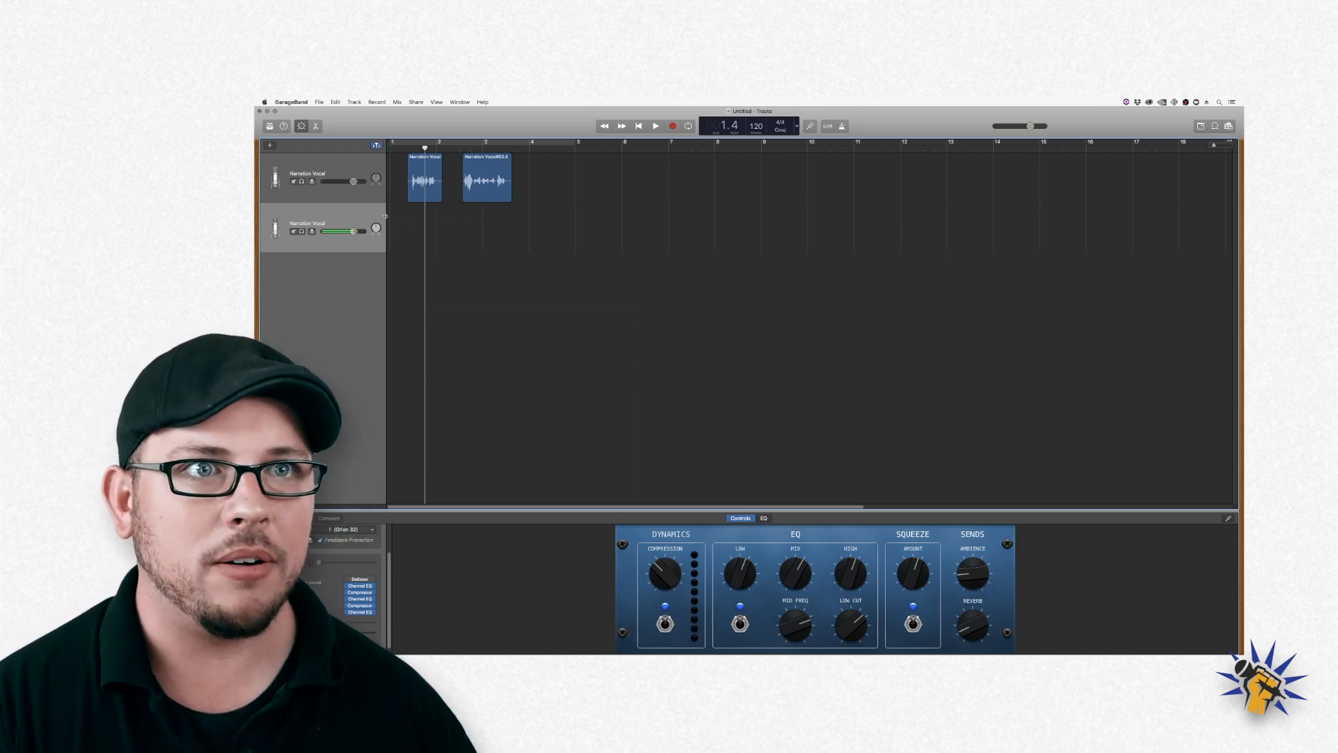
- Slide the later Narration Vocal region back against the first one at about bar 2, and place the playhead at 3.1
left_click_drag(489, 192, 510, 192)
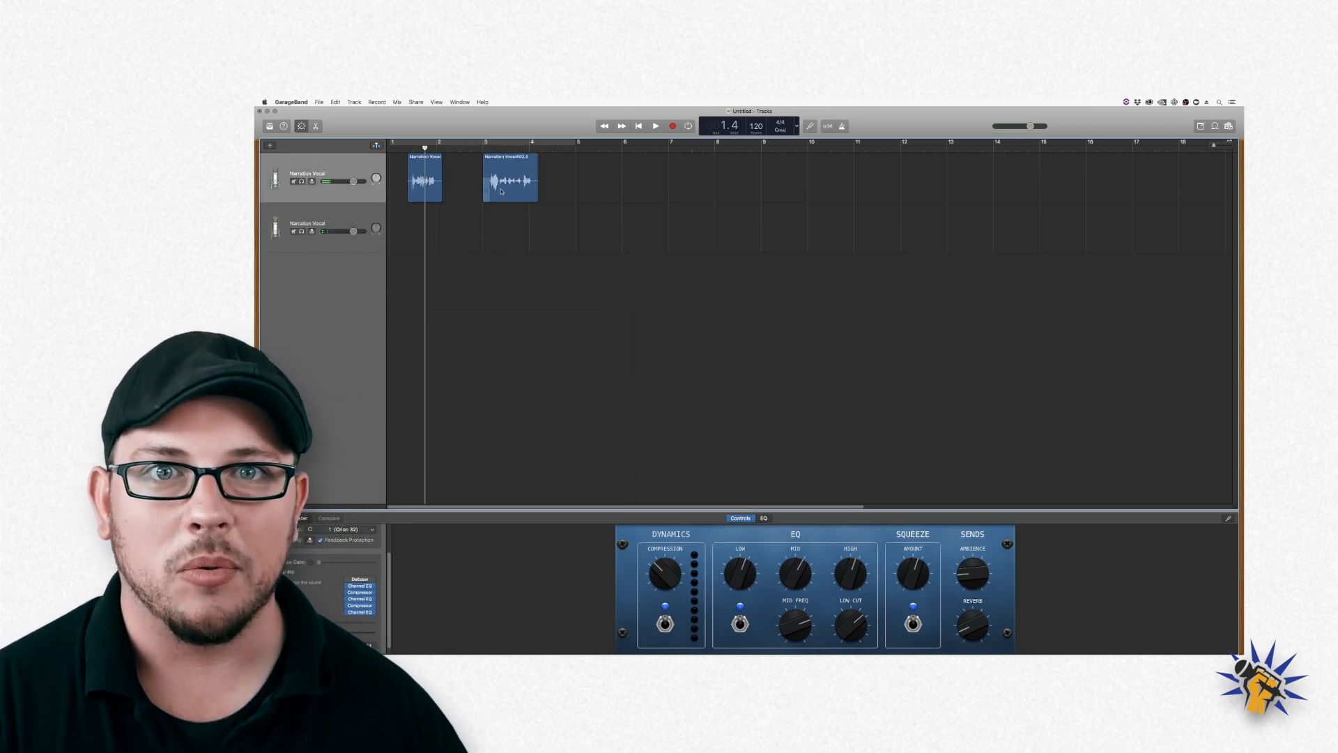
left_click_drag(508, 193, 462, 194)
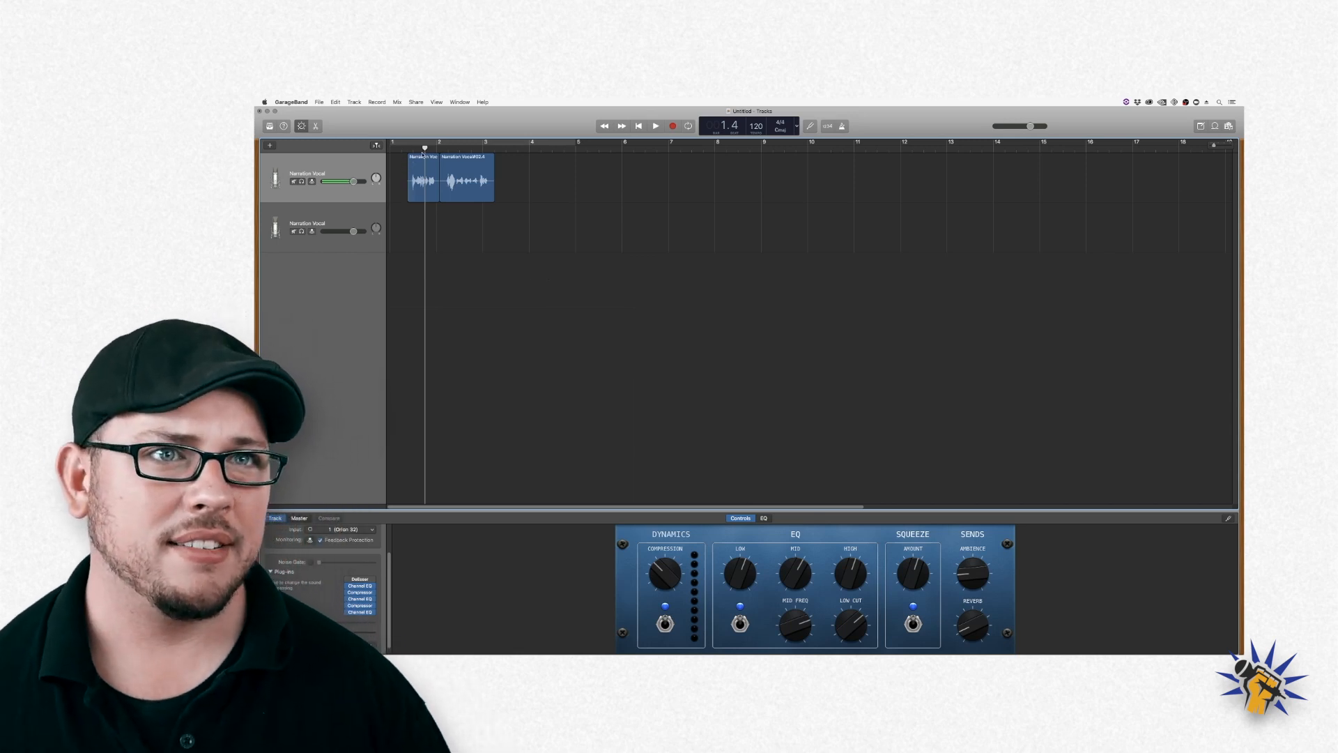
left_click_drag(424, 148, 489, 146)
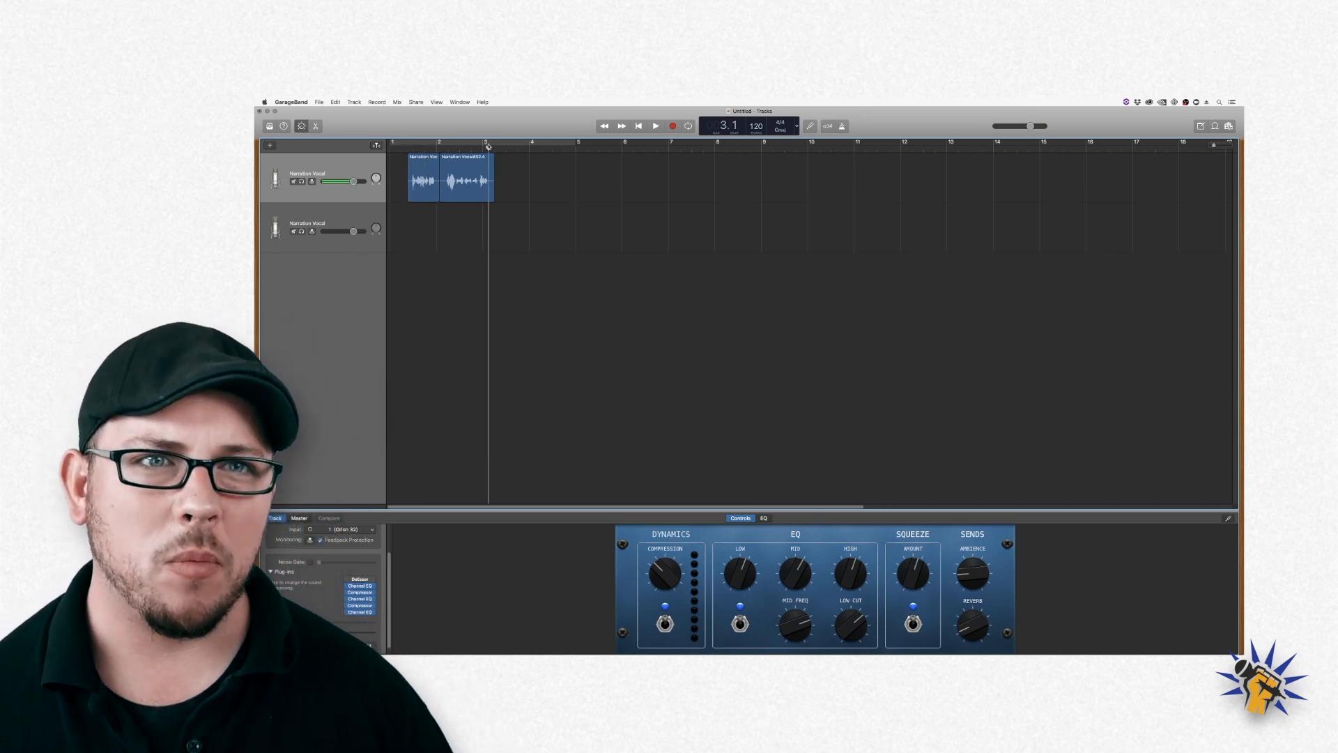
left_click(337, 209)
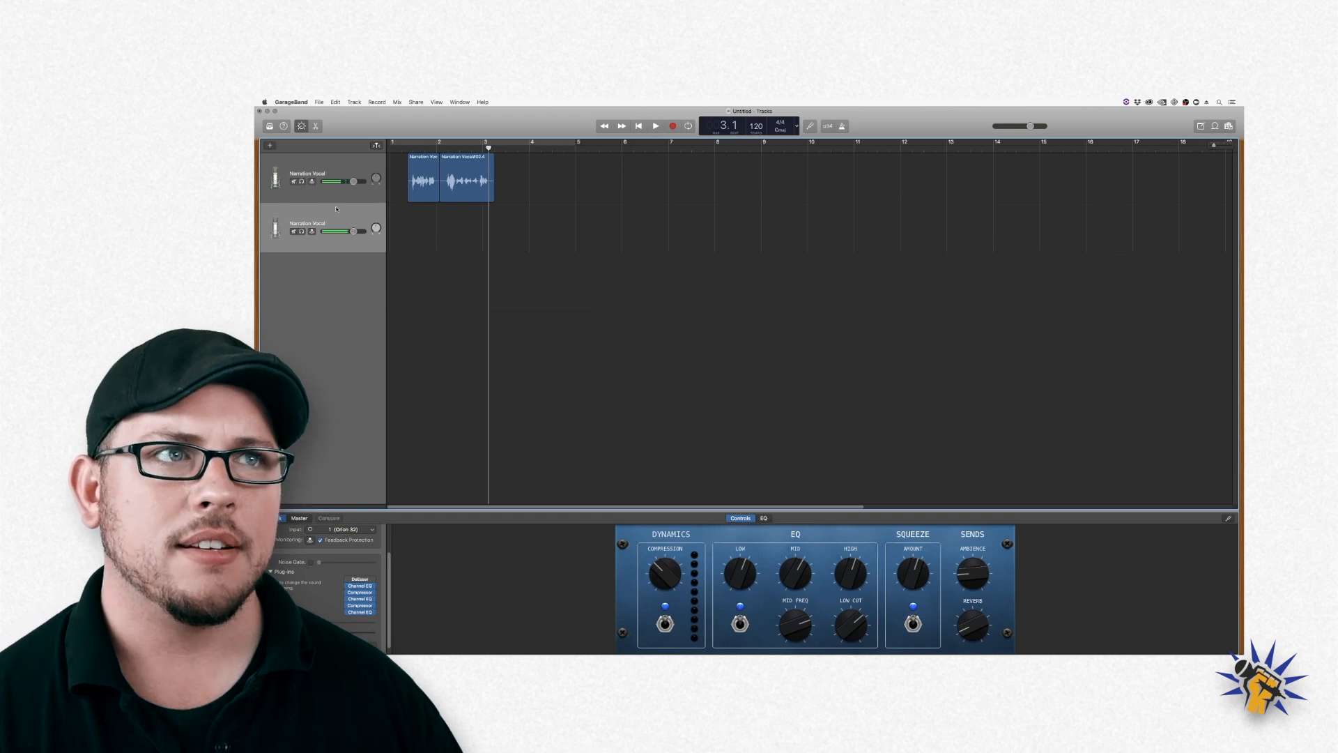
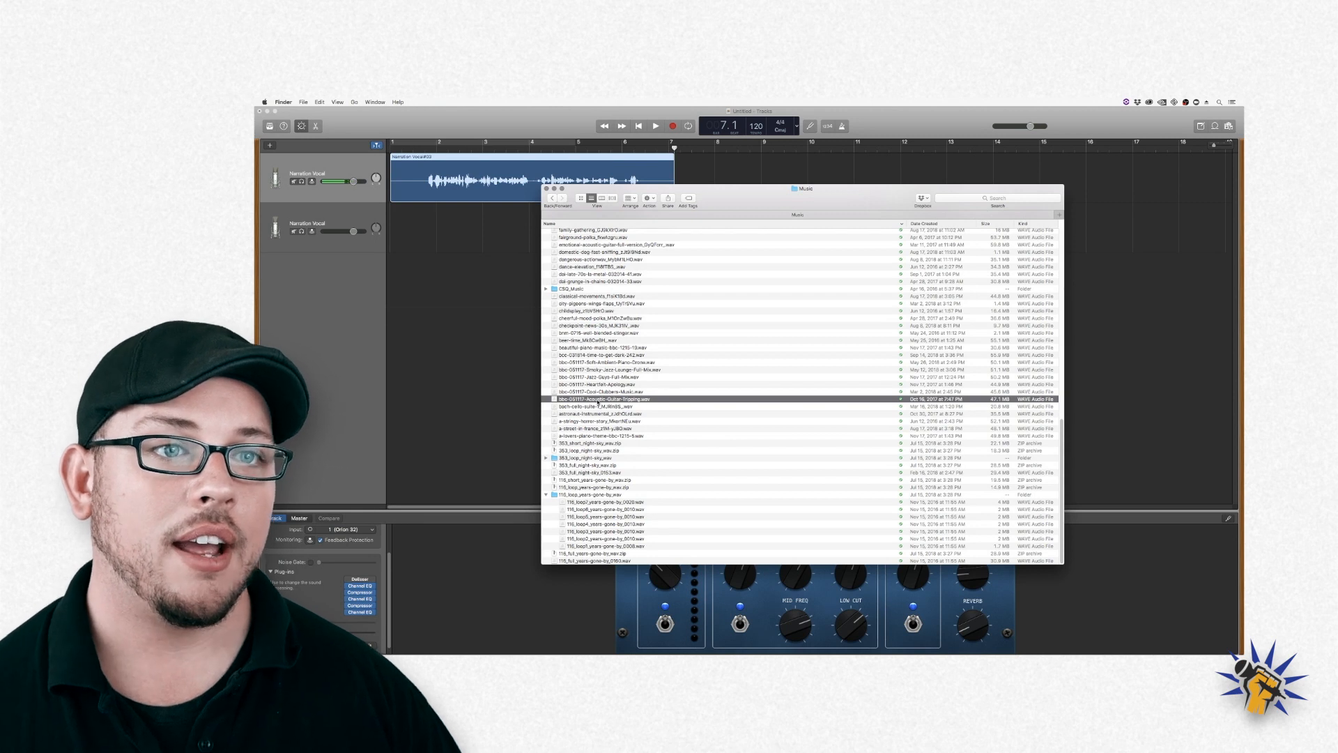
- Import the Acoustic Guitar Tripping WAV file as a new track starting at bar 1, and delete the empty Narration Vocal track
left_click_drag(598, 402, 389, 275)
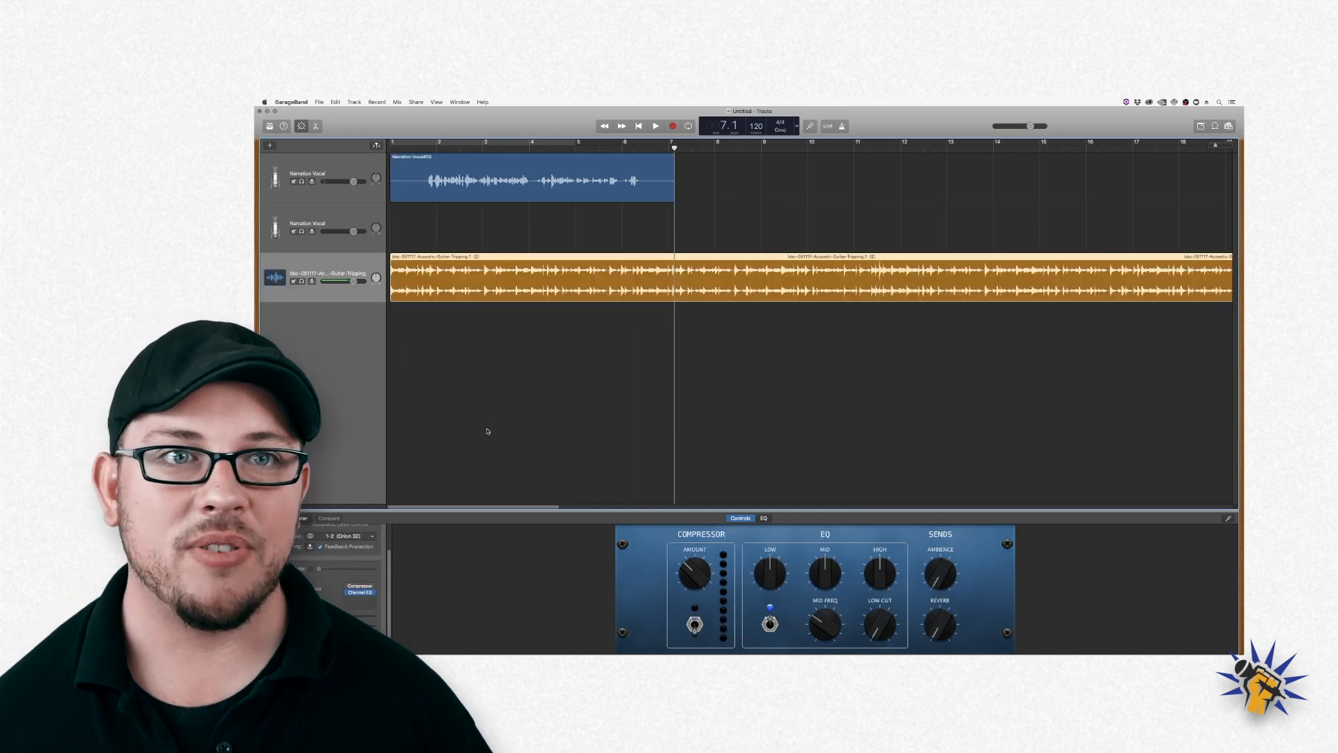
left_click(346, 209)
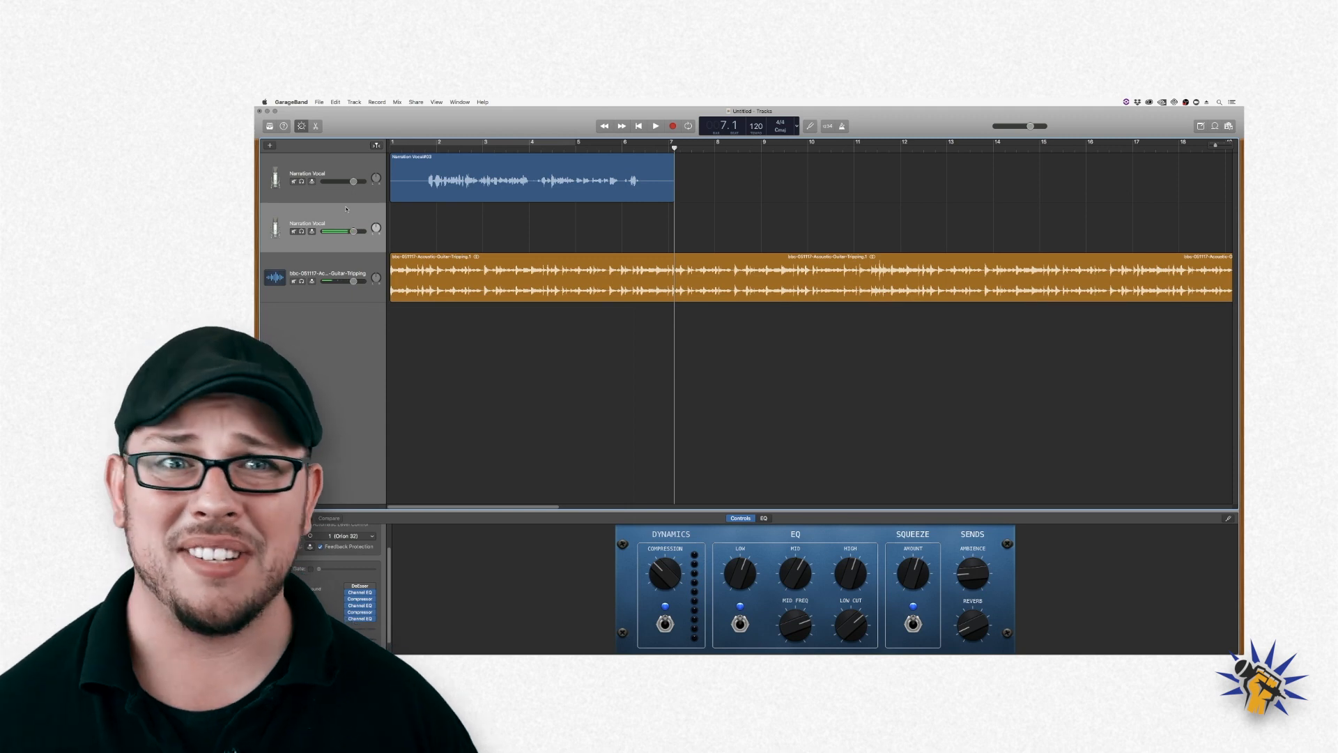
key("super+BackSpace")
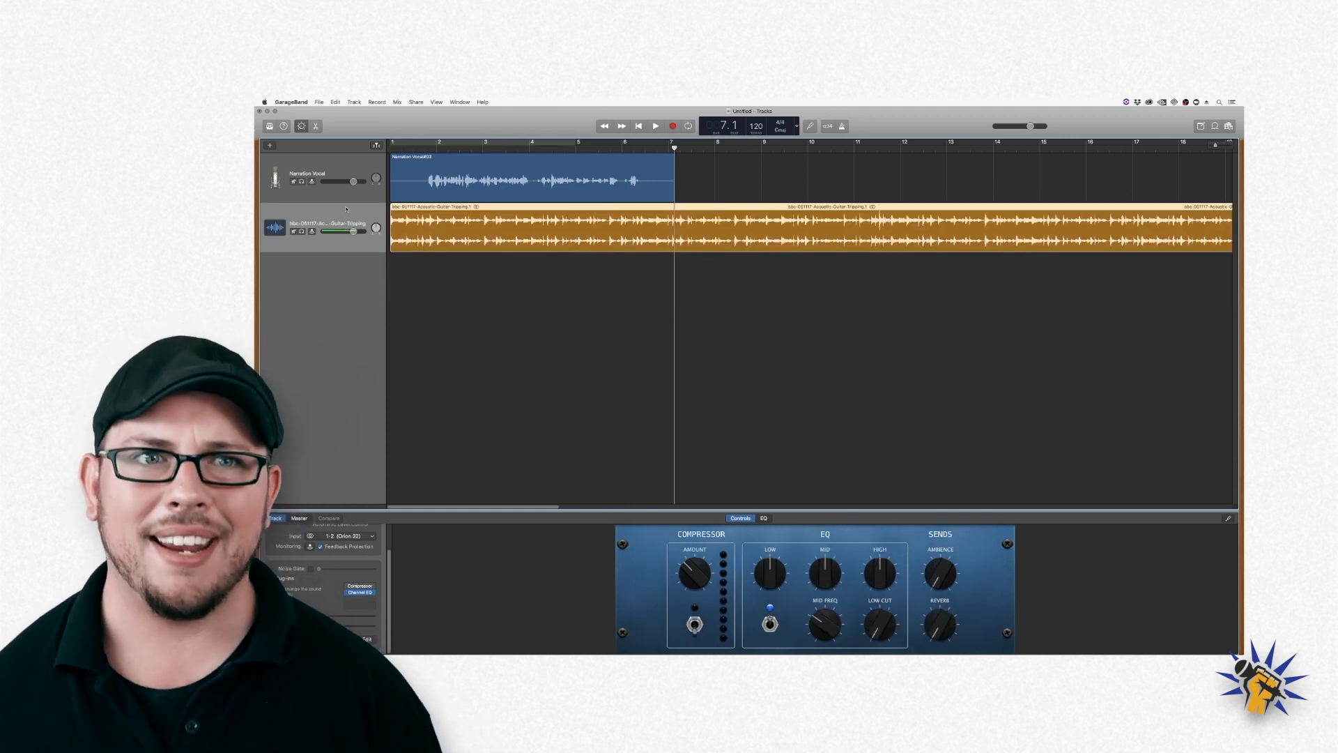
- Play the narration with the guitar music from the beginning, and return the playhead to 2.3
key("Return")
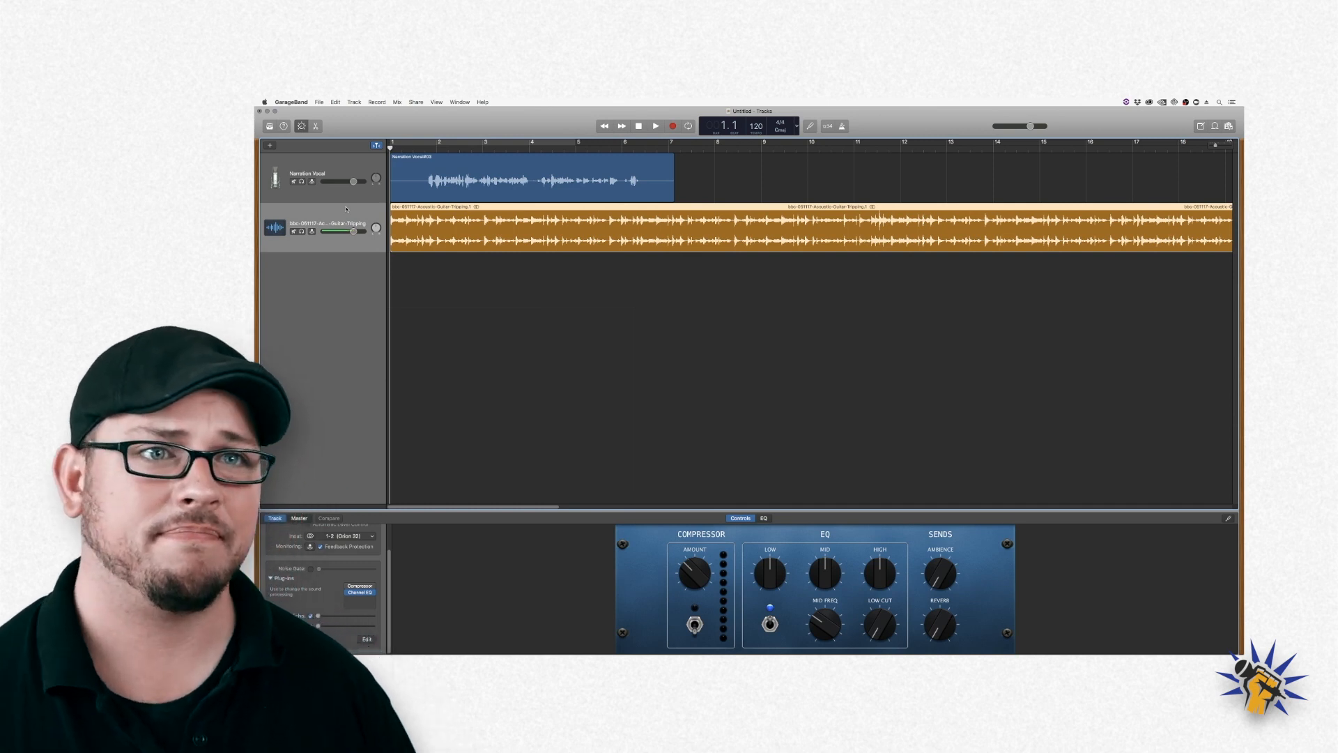
key("space")
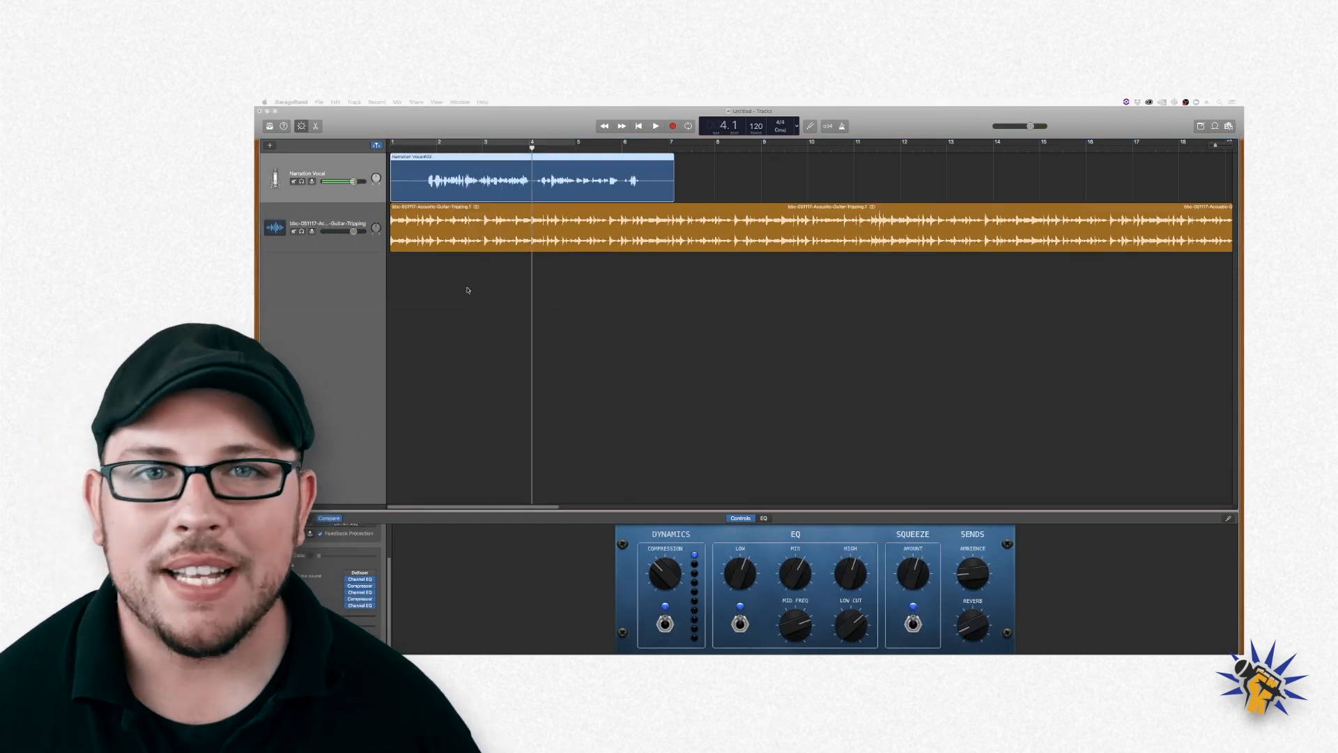
left_click(460, 147)
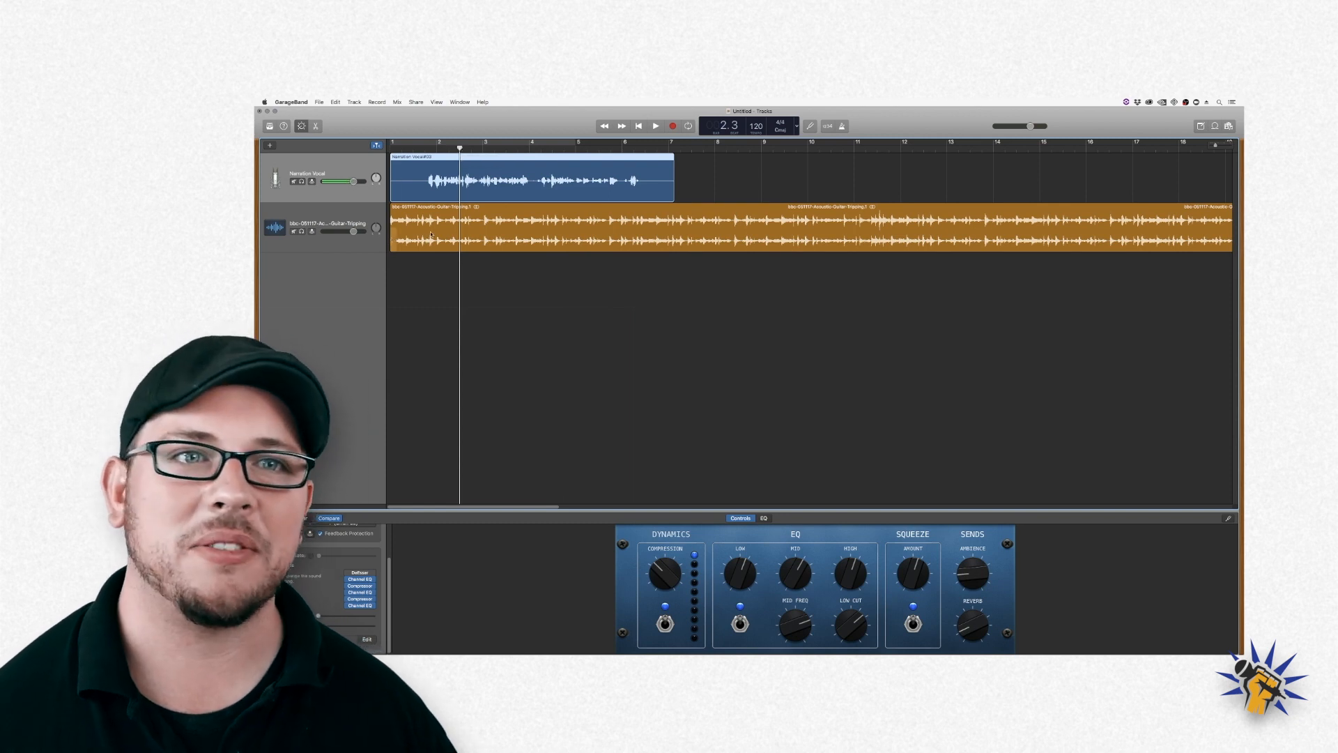
- Lower the guitar music track's volume, play the mix from the beginning, and raise the music slightly during playback
left_click_drag(354, 233, 349, 232)
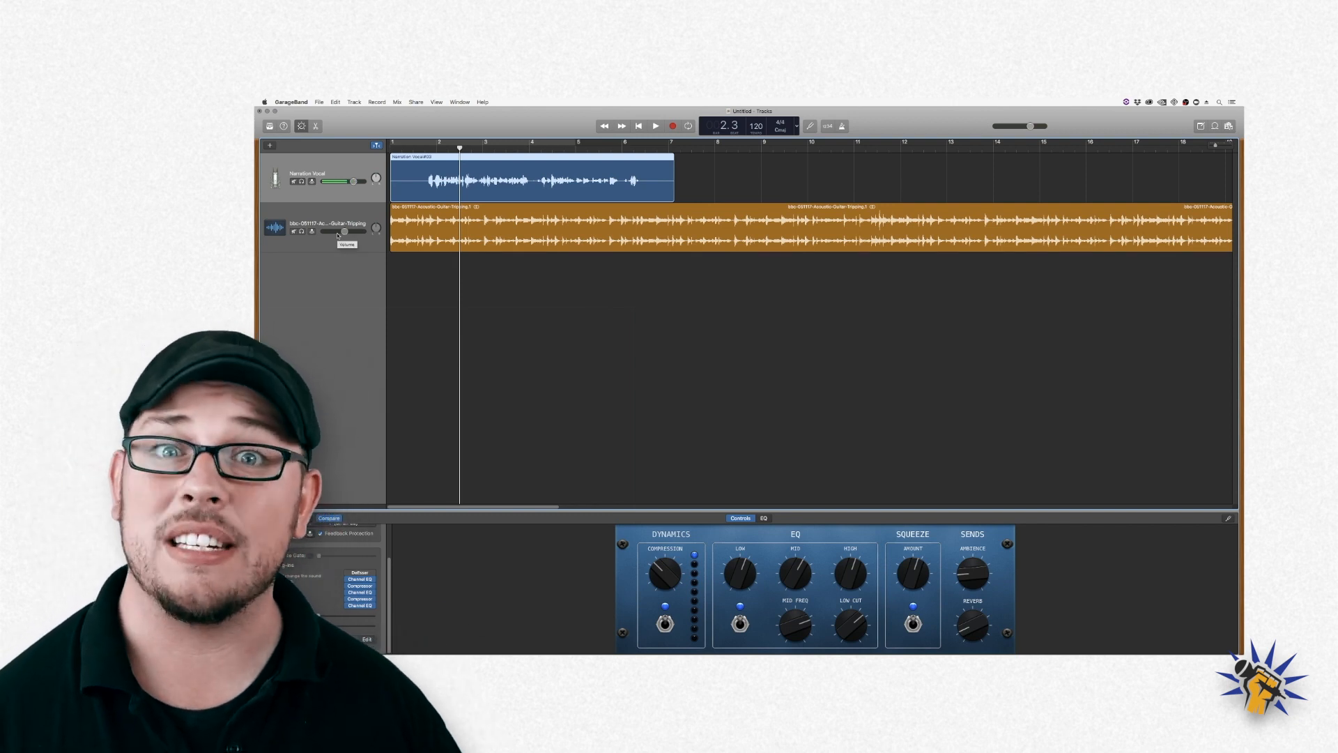
key("Return")
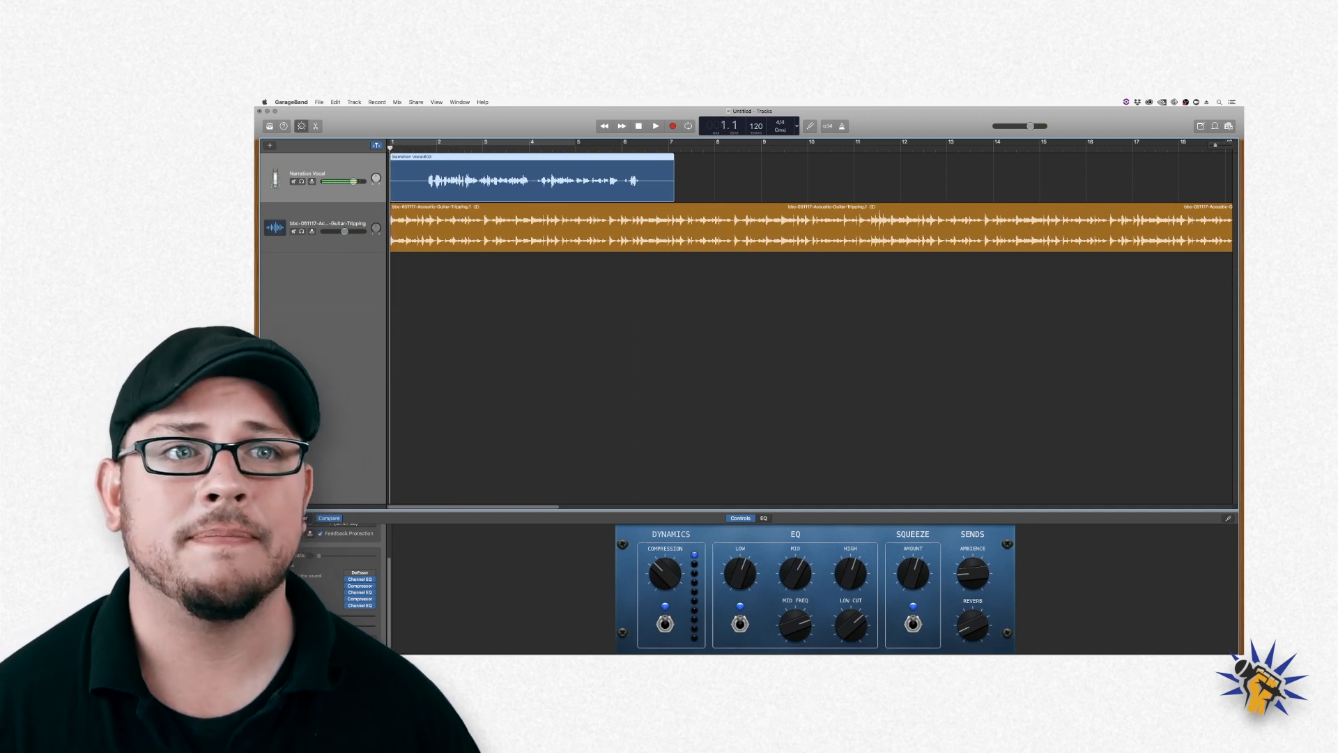
key("space")
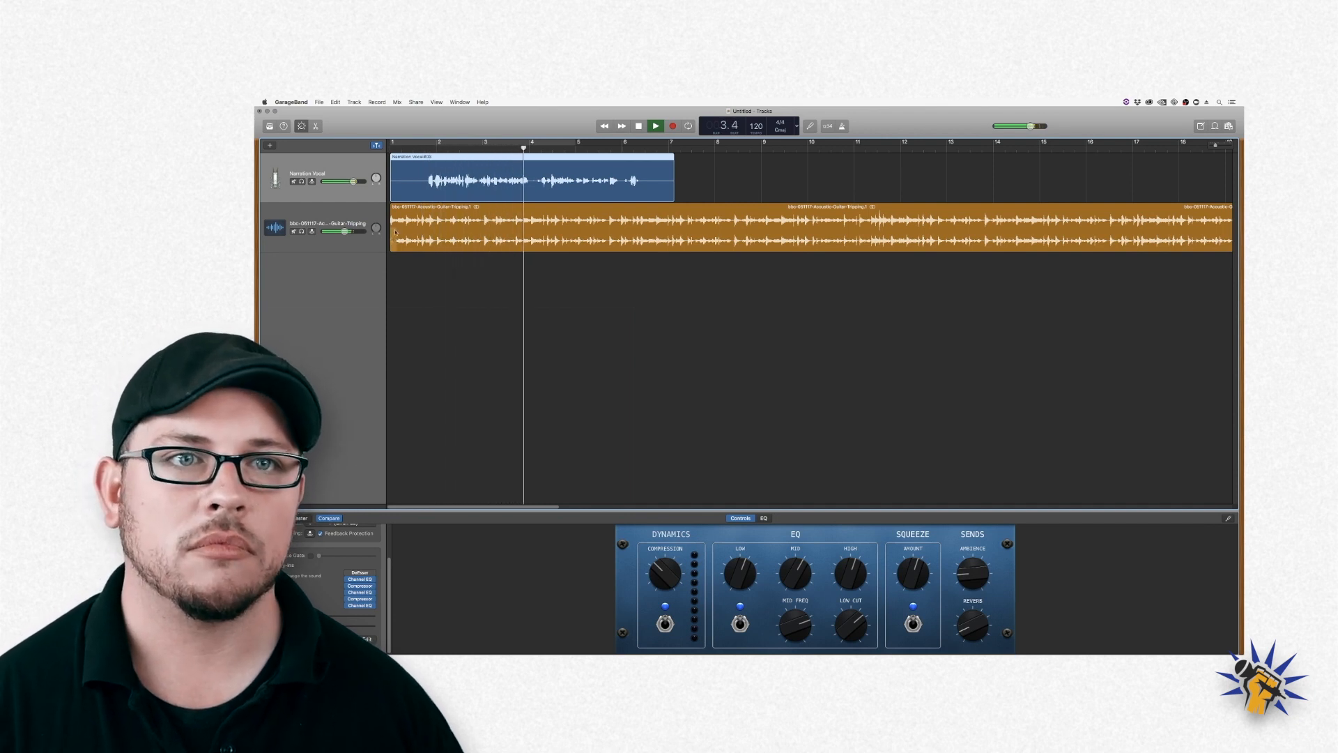
left_click_drag(344, 231, 349, 231)
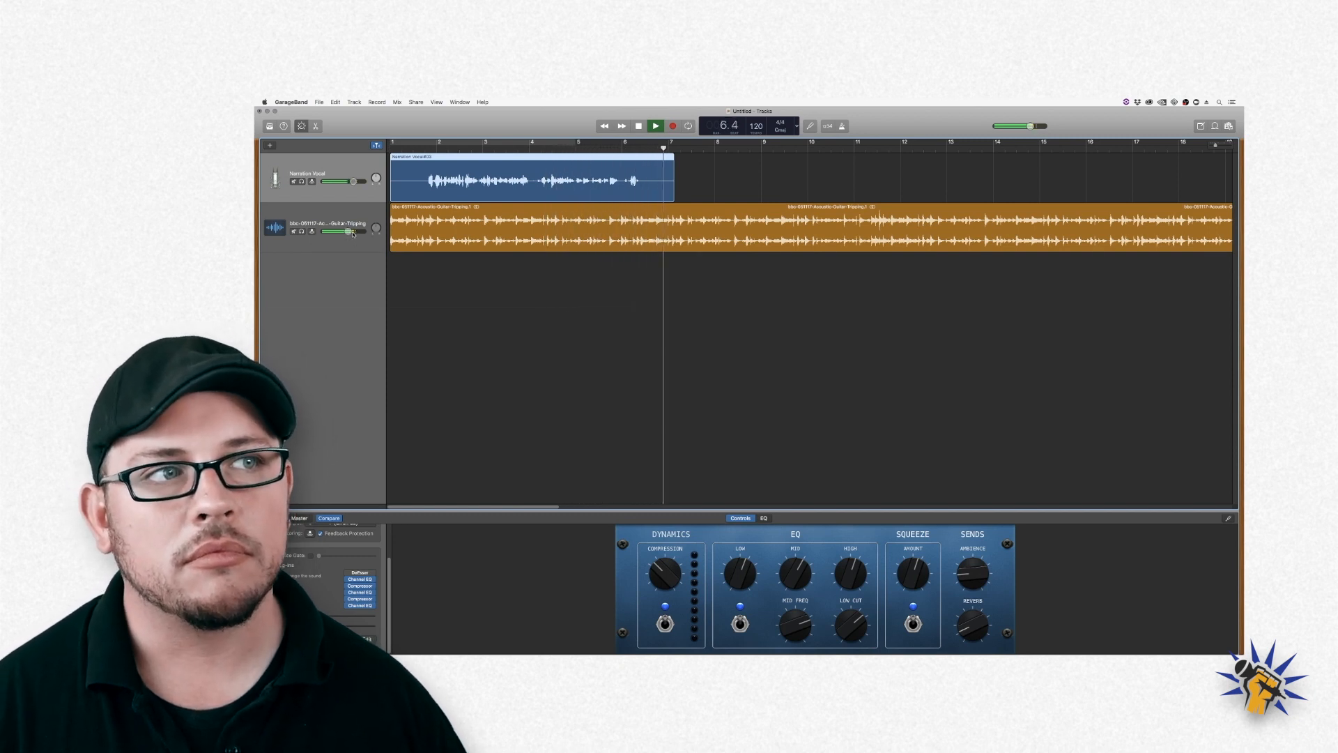
- Stop playback, split the guitar music region at 9.4, and delete everything after the split
key("space")
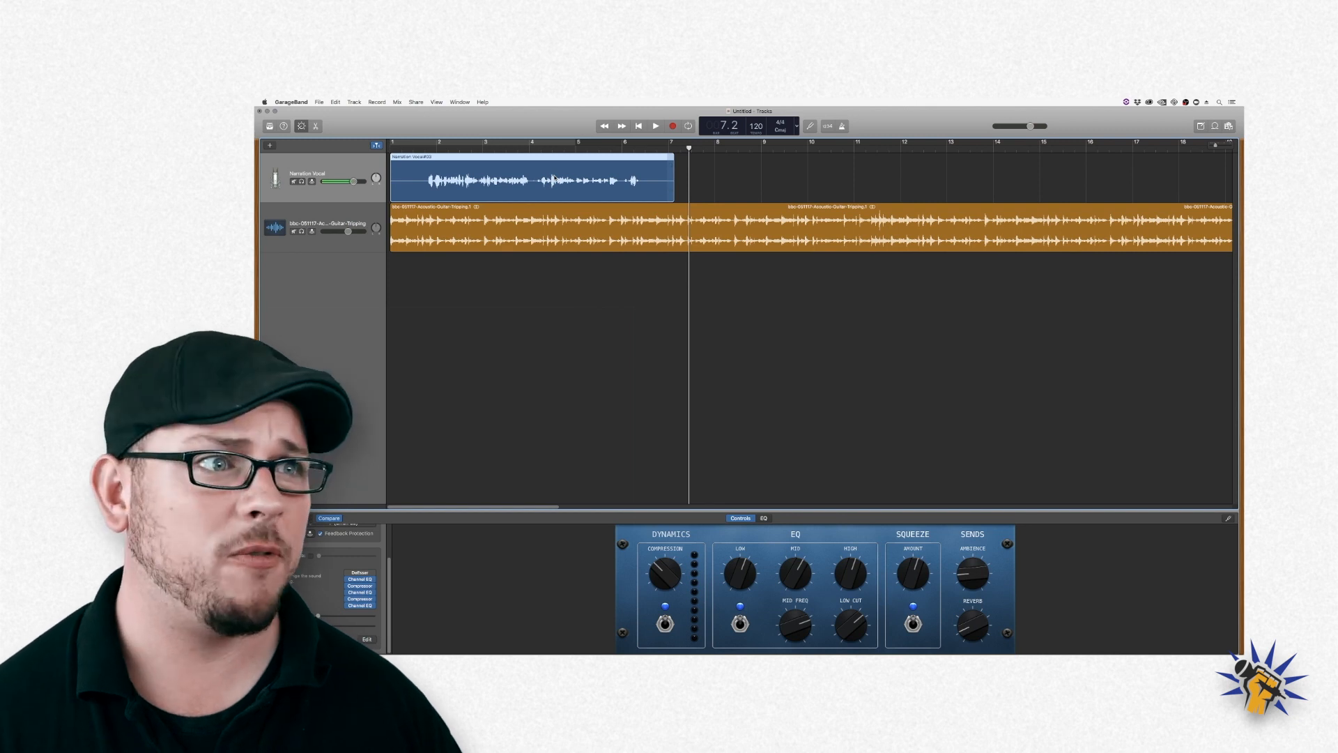
left_click(752, 223)
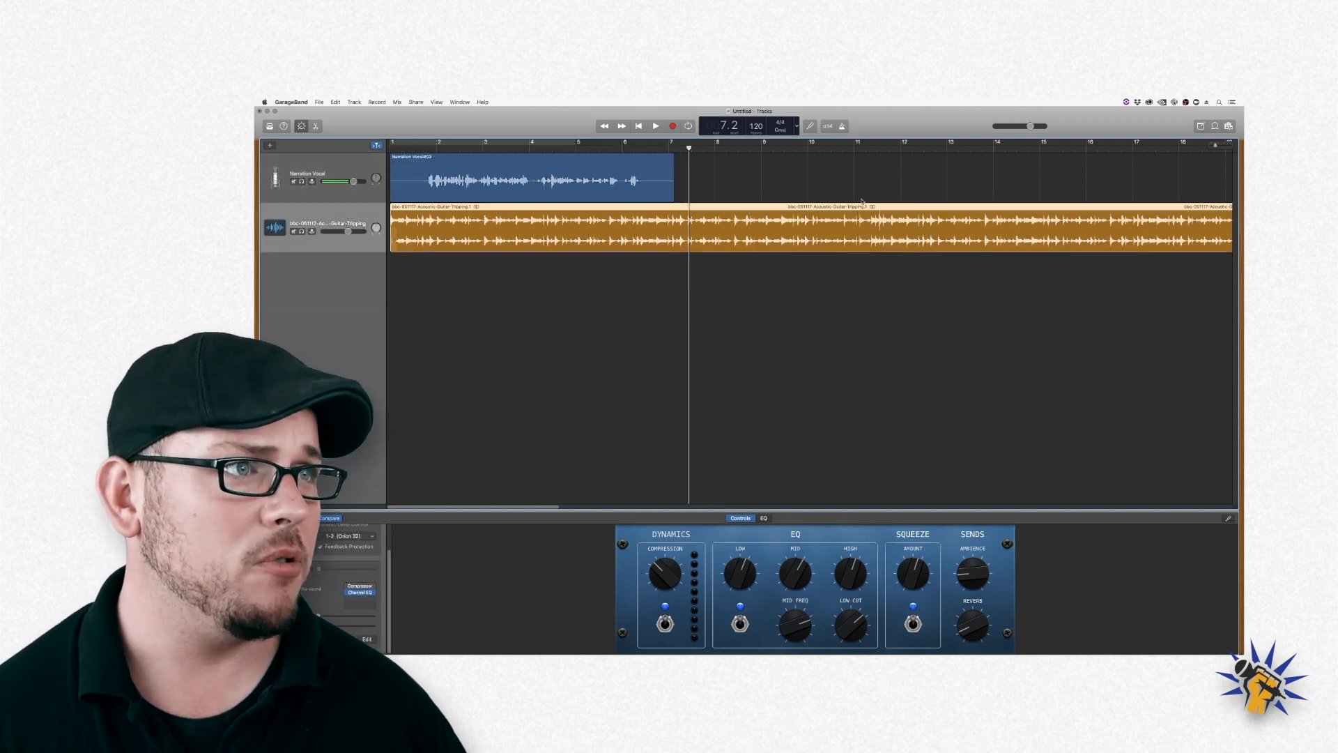
left_click(830, 147)
left_click_drag(831, 147, 866, 147)
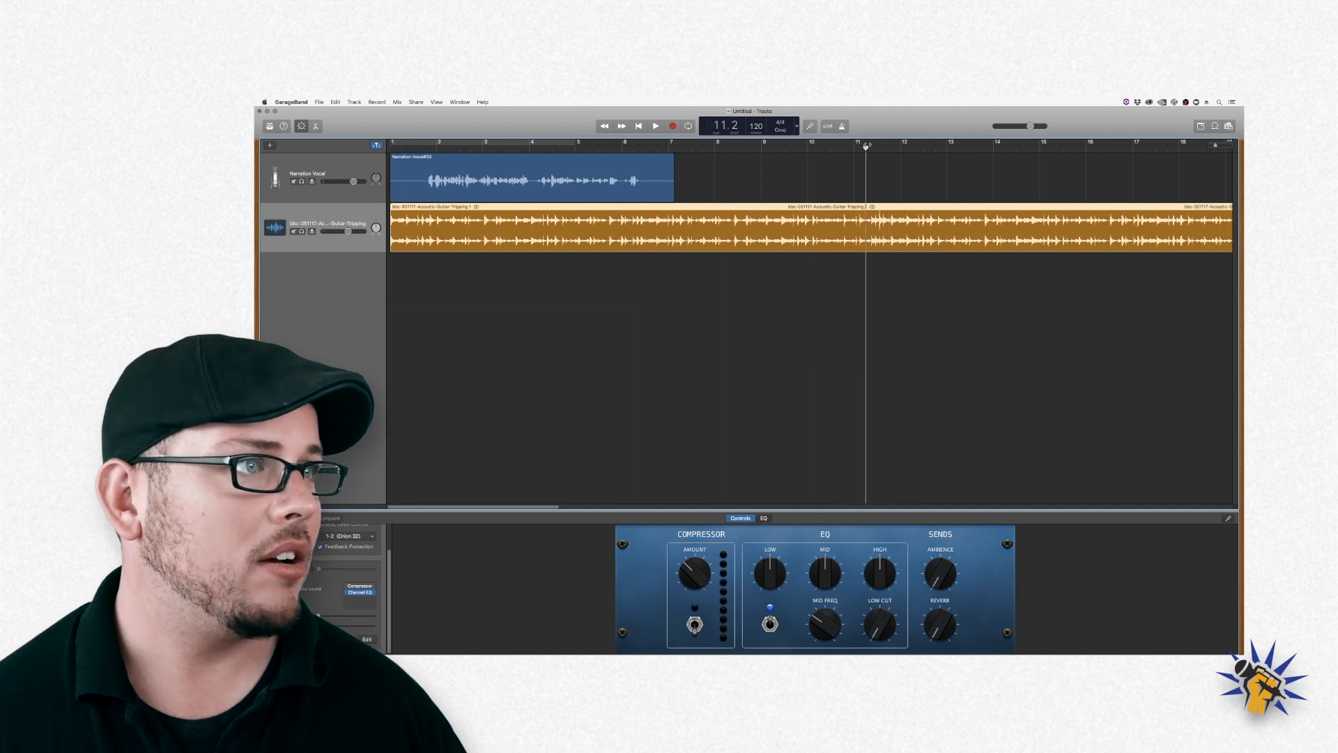
left_click(914, 174)
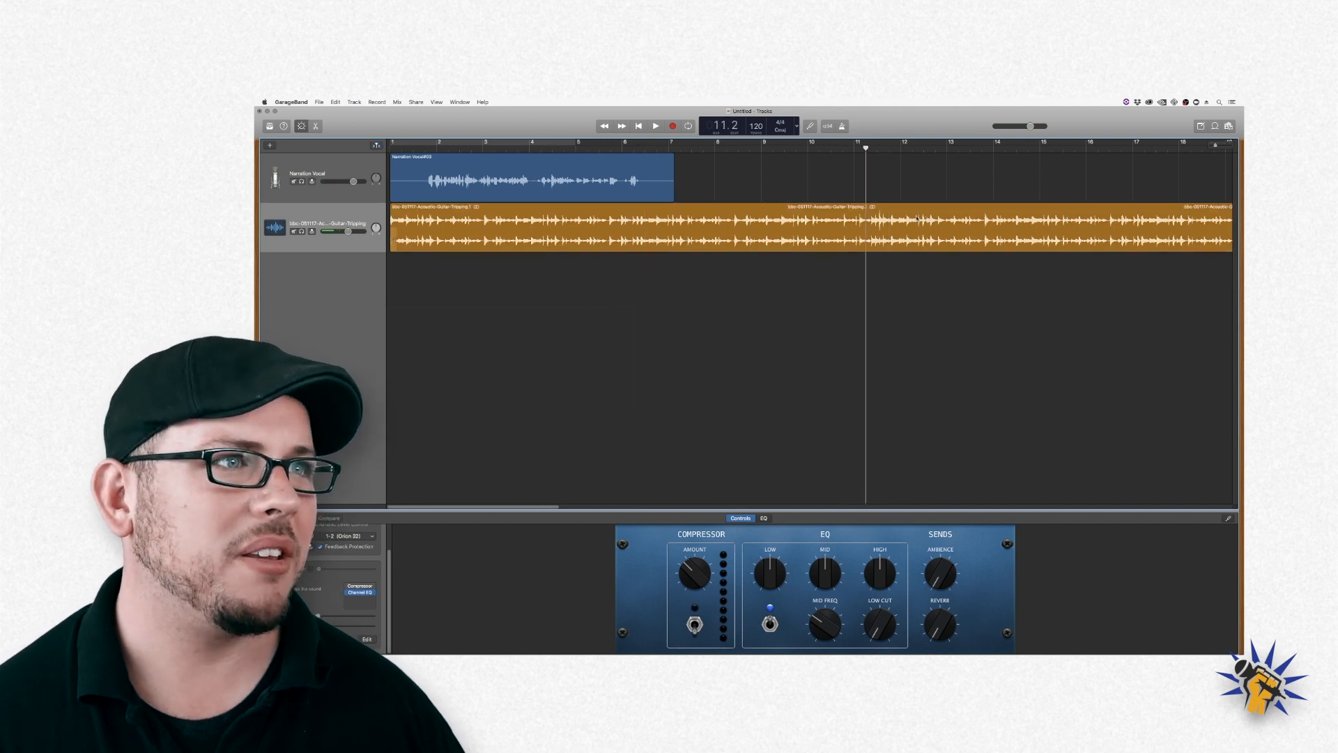
scroll(795, 145, "right", 3)
left_click_drag(777, 147, 707, 147)
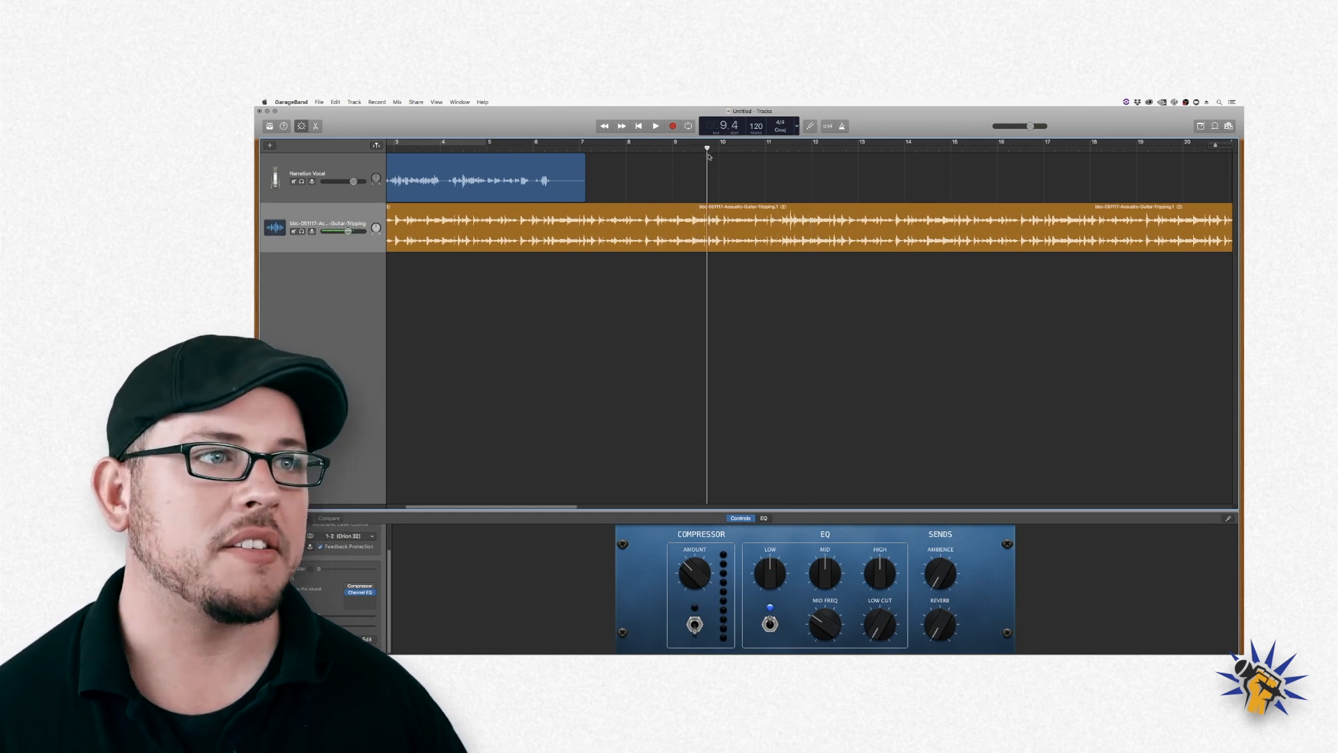
left_click(727, 242)
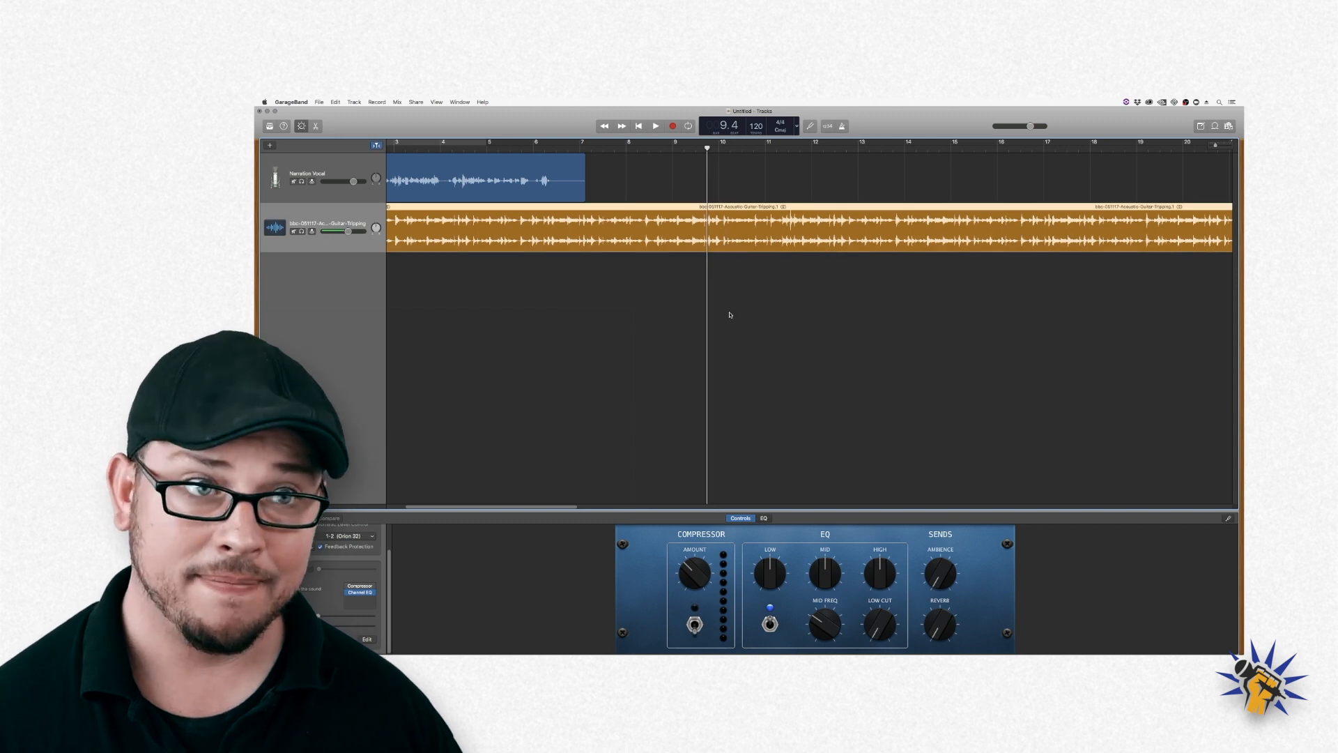
key("super+t")
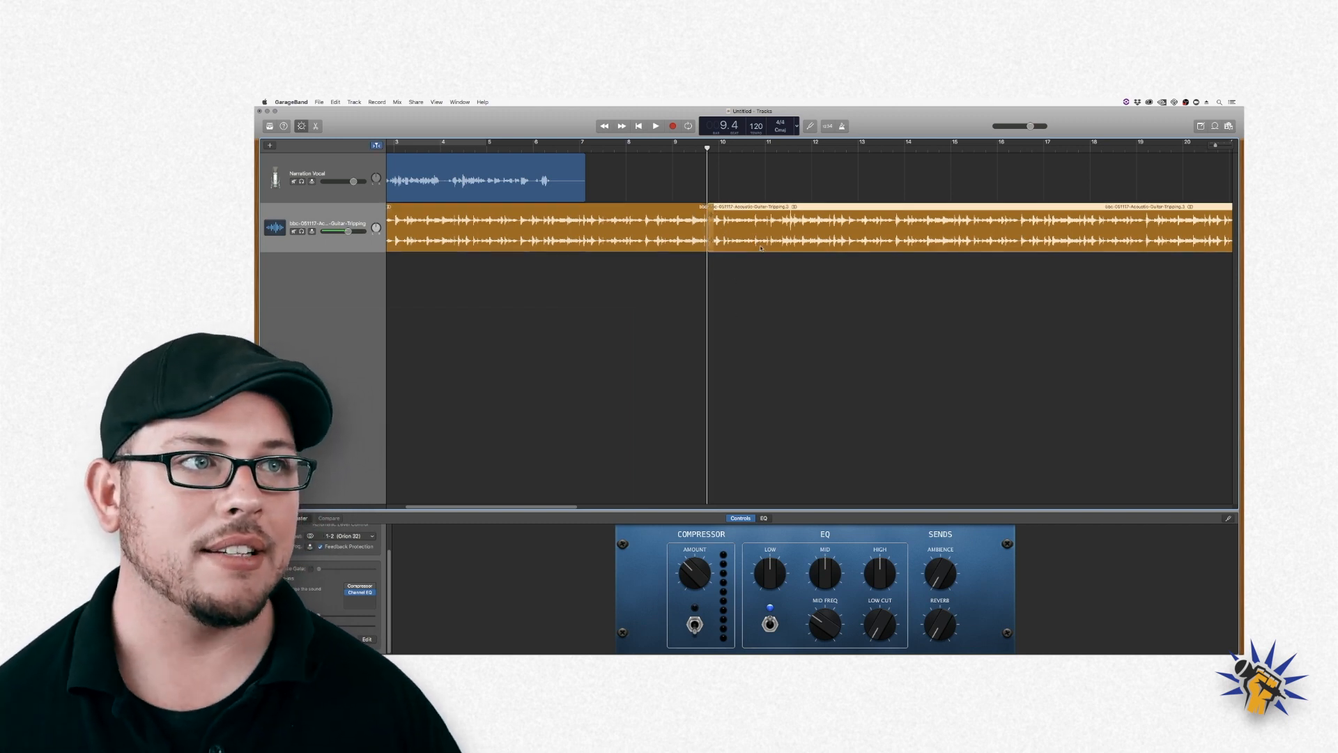
key("Delete")
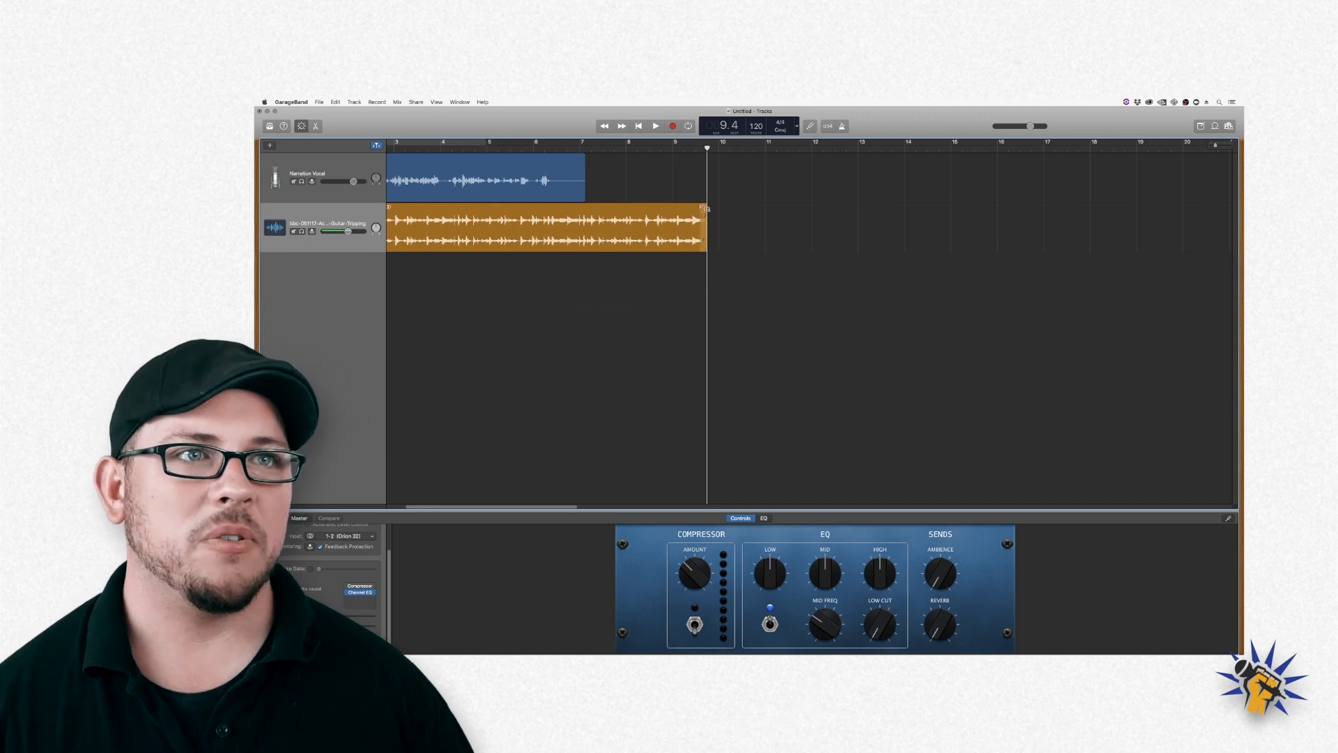
- Play the end of the guitar music from about bar 8 and stop at 10.1
left_click(653, 148)
key("space")
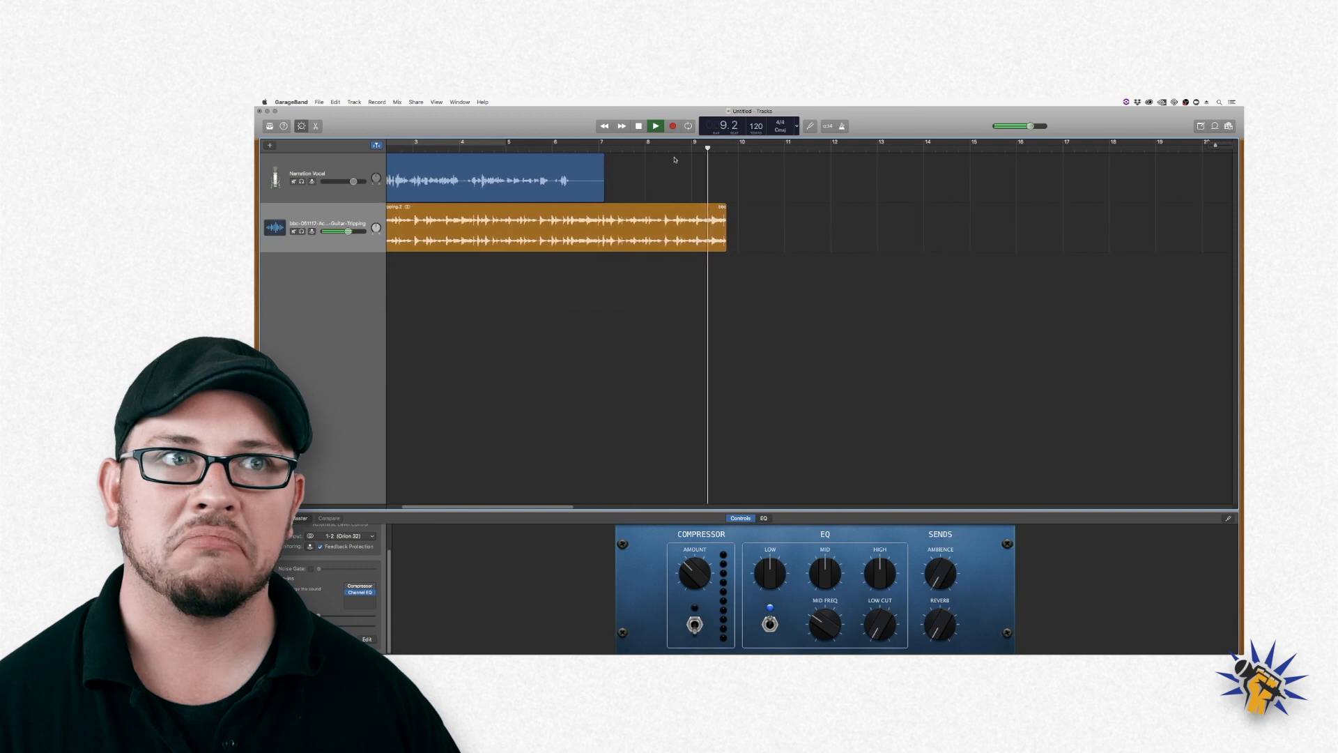
key("space")
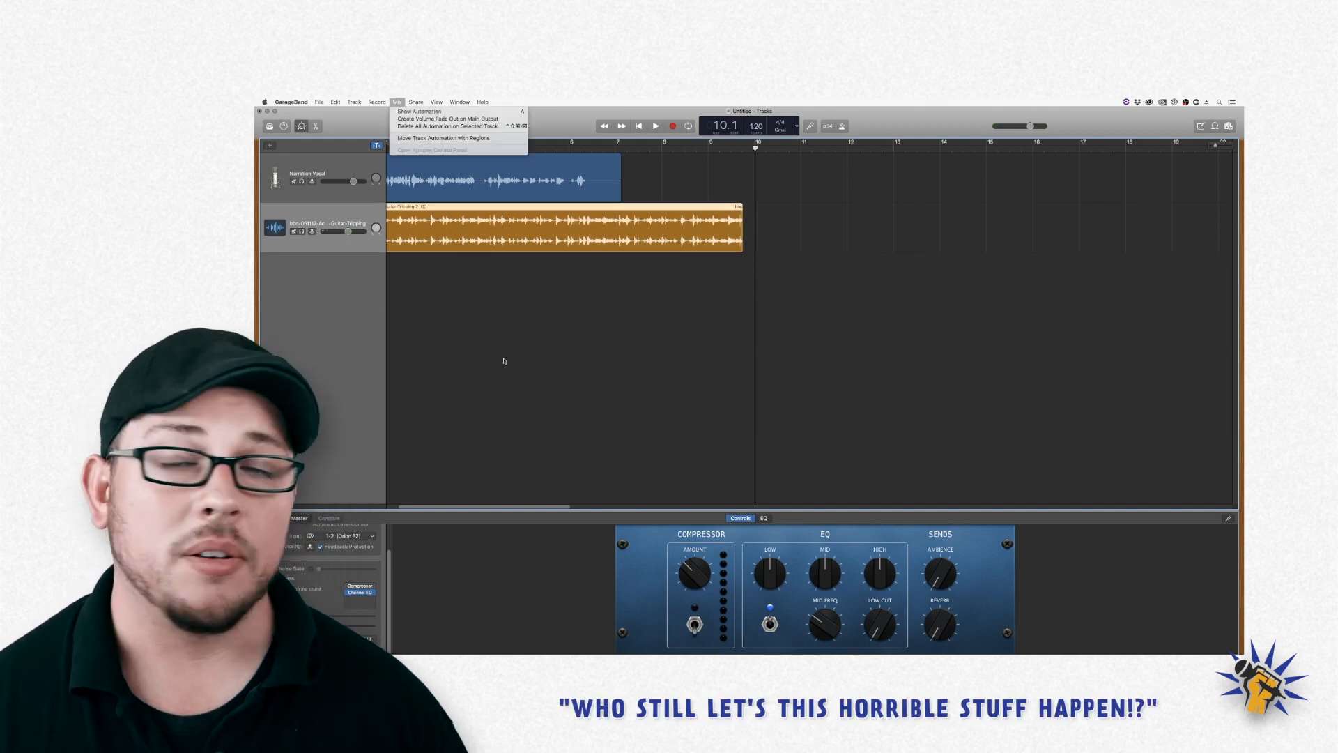
- Show automation, fade the guitar music's volume from about bar 6 down to silence at the region's end, and play the fade
left_click(542, 321)
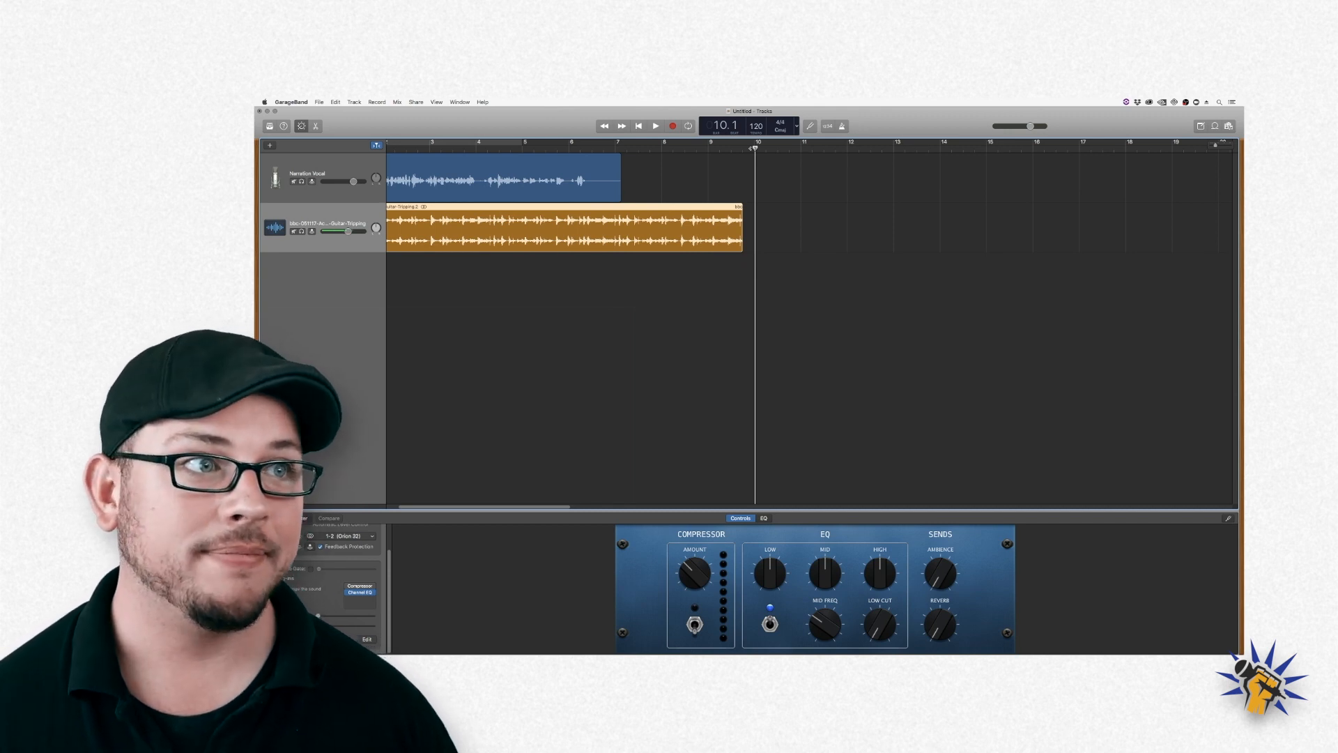
key("a")
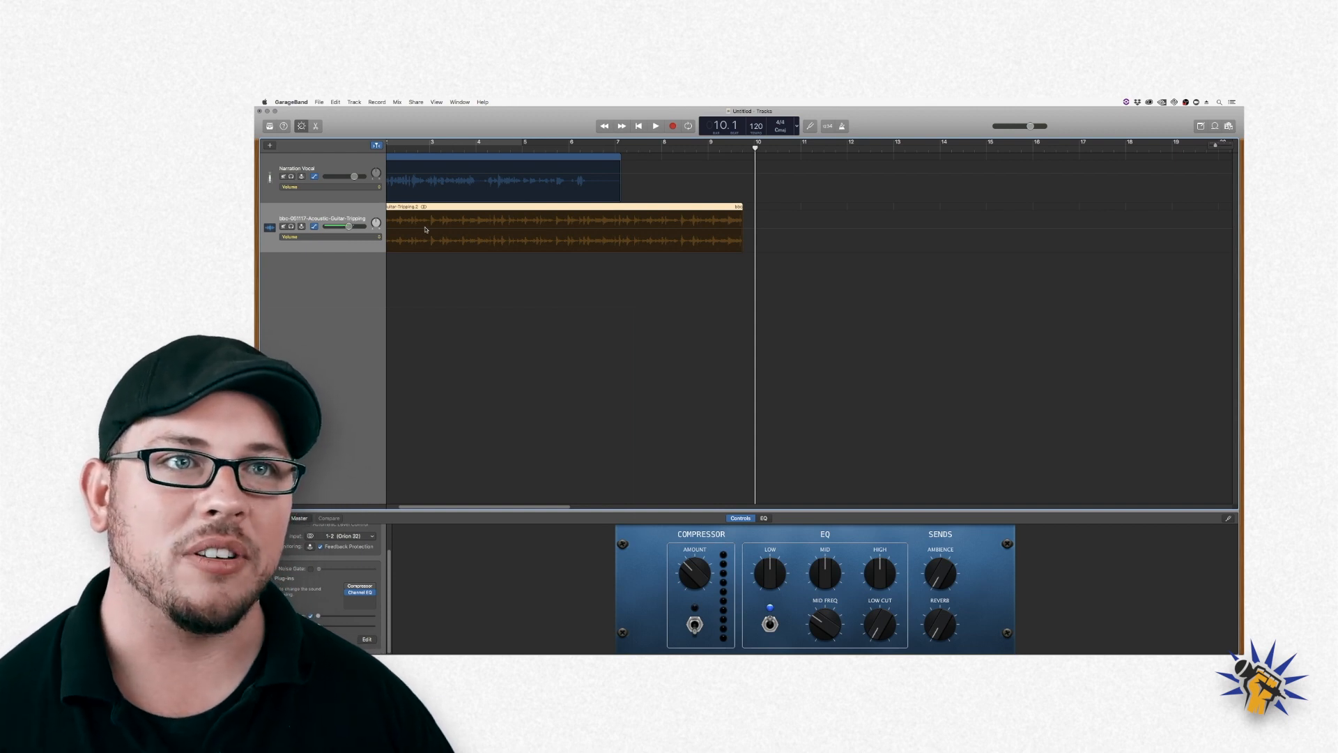
mouse_move(353, 177)
left_mouse_down()
mouse_move(331, 179)
mouse_move(354, 176)
left_mouse_up()
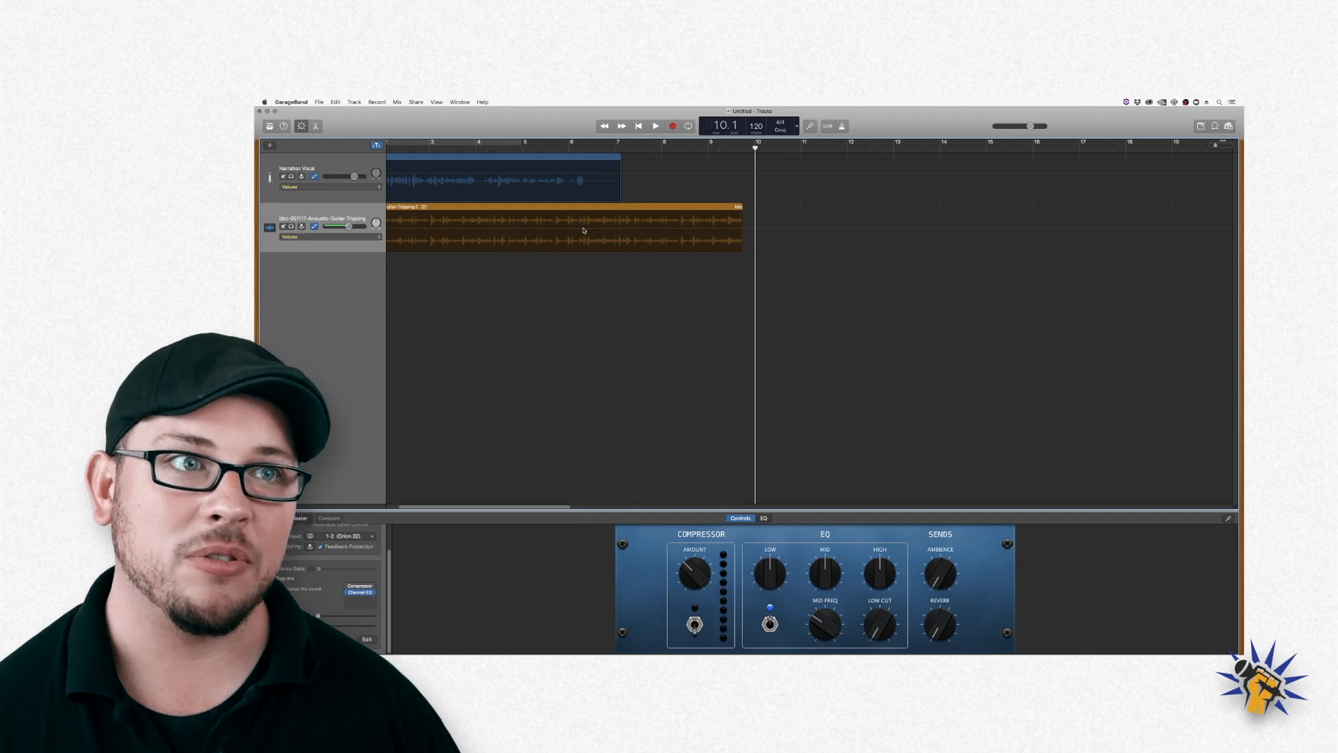
key("a")
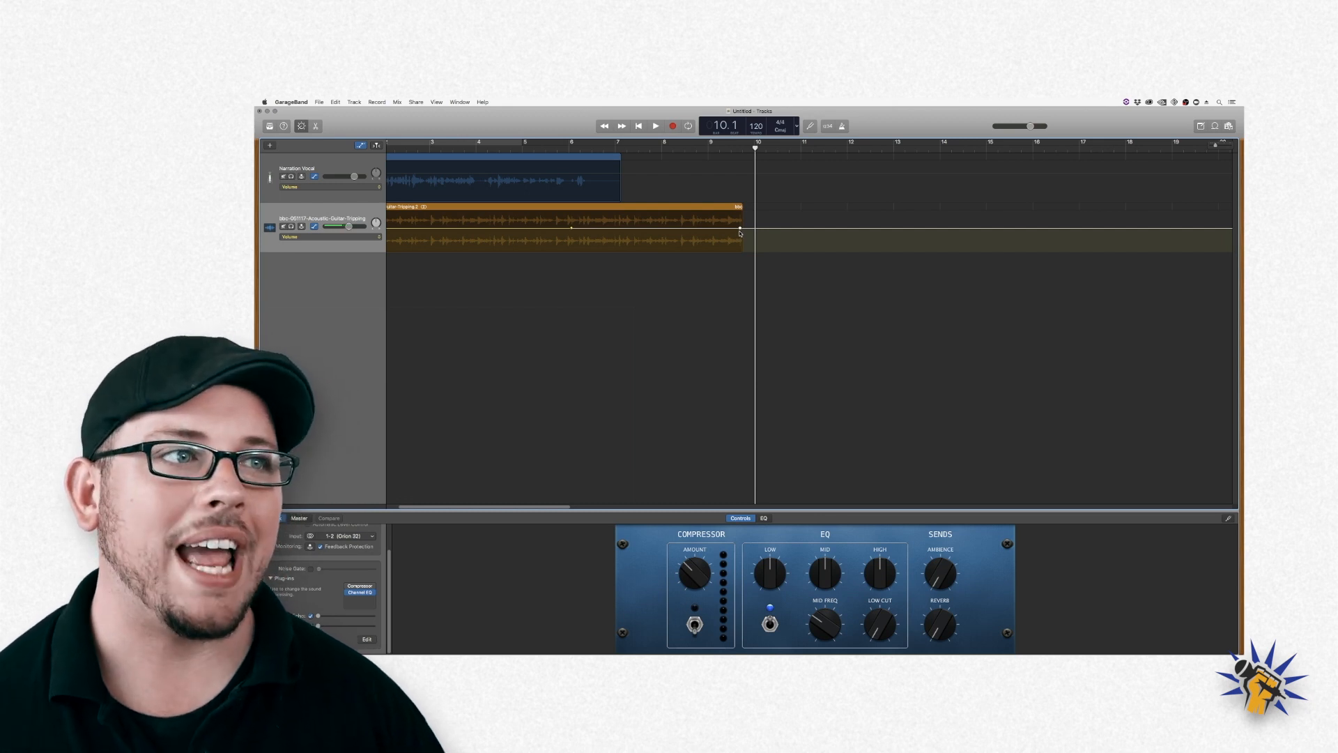
left_click_drag(740, 230, 740, 251)
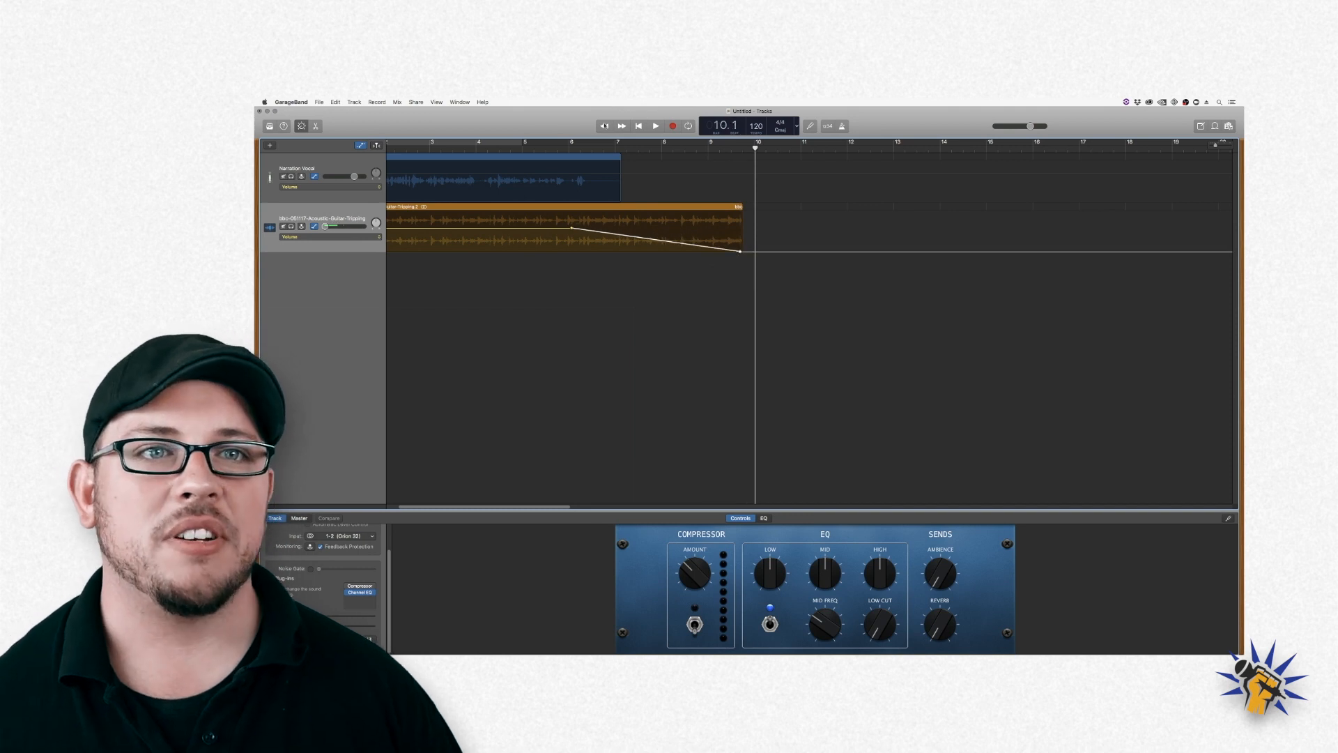
left_click(579, 148)
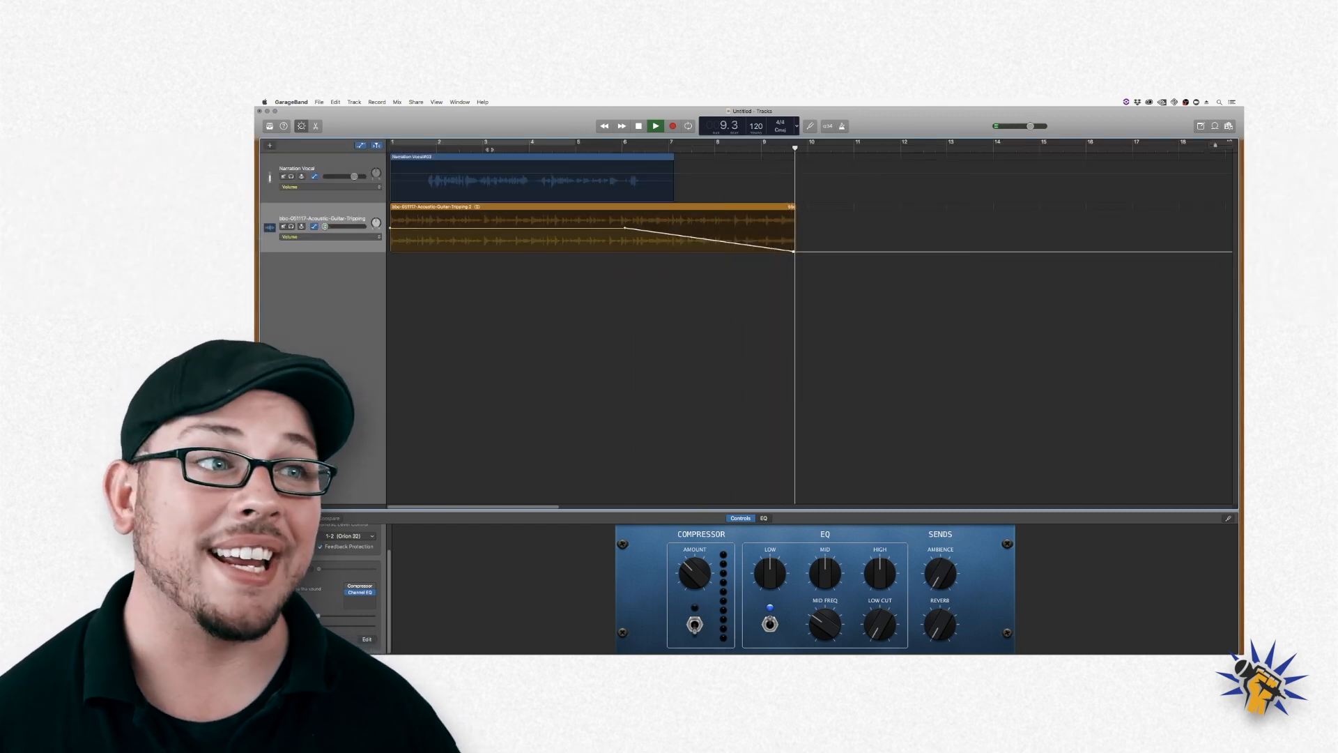
key("space")
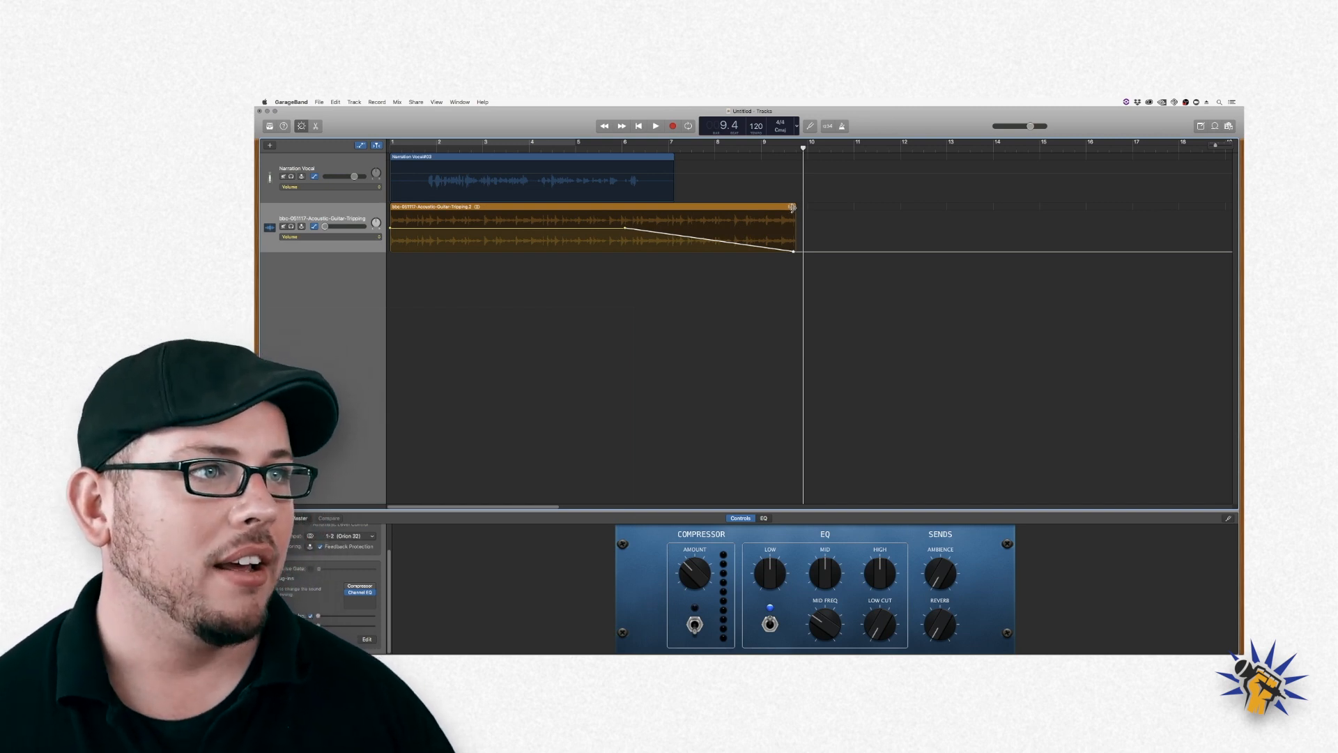
- Loop the guitar music beyond bar 18 and raise the fade's end point near 9.4 to a low background level
left_click_drag(792, 207, 1242, 203)
scroll(615, 250, "left", 2)
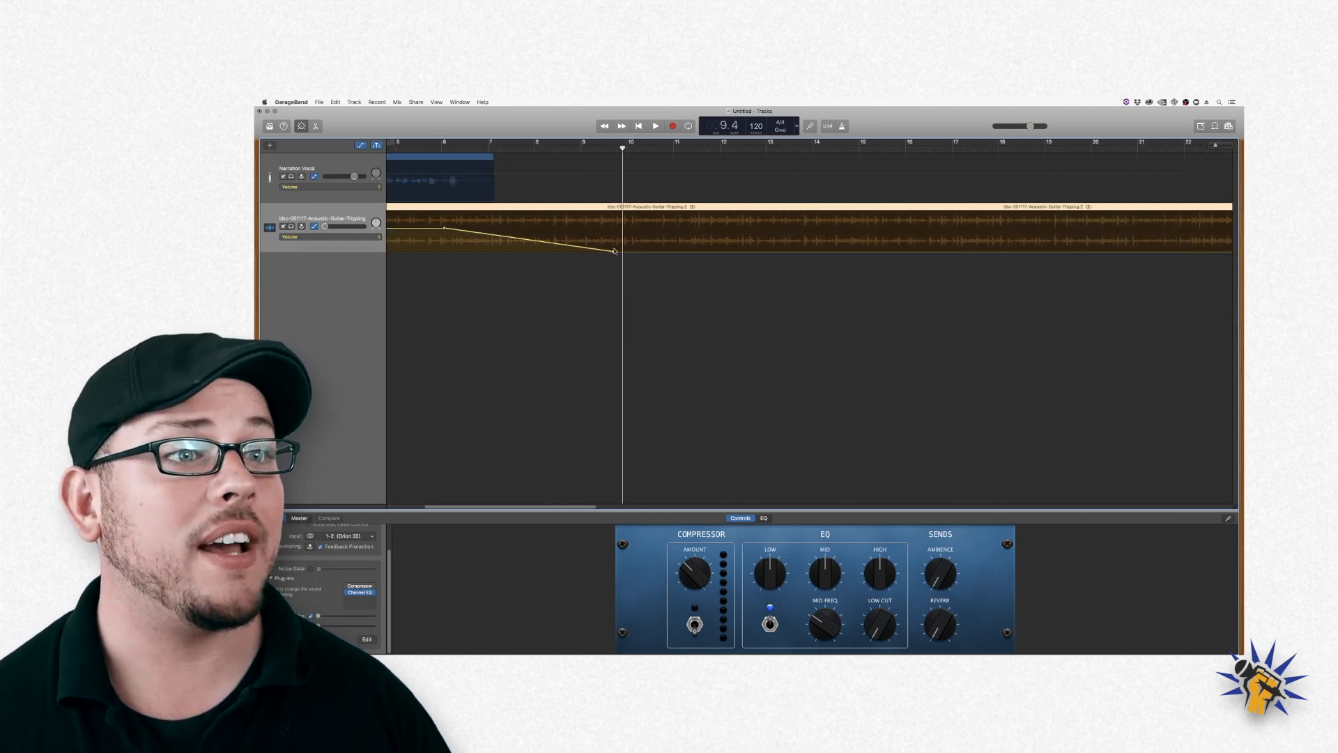
left_click_drag(614, 253, 614, 242)
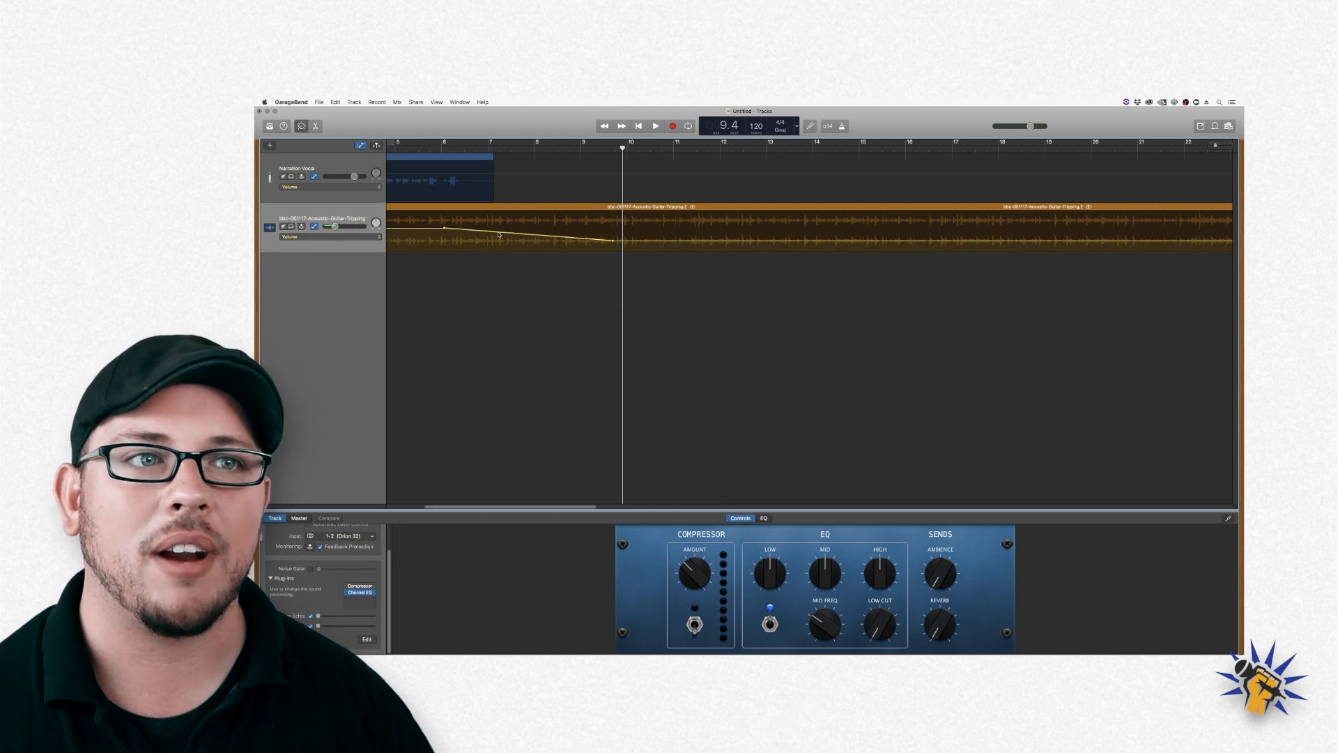
left_click_drag(498, 232, 499, 236)
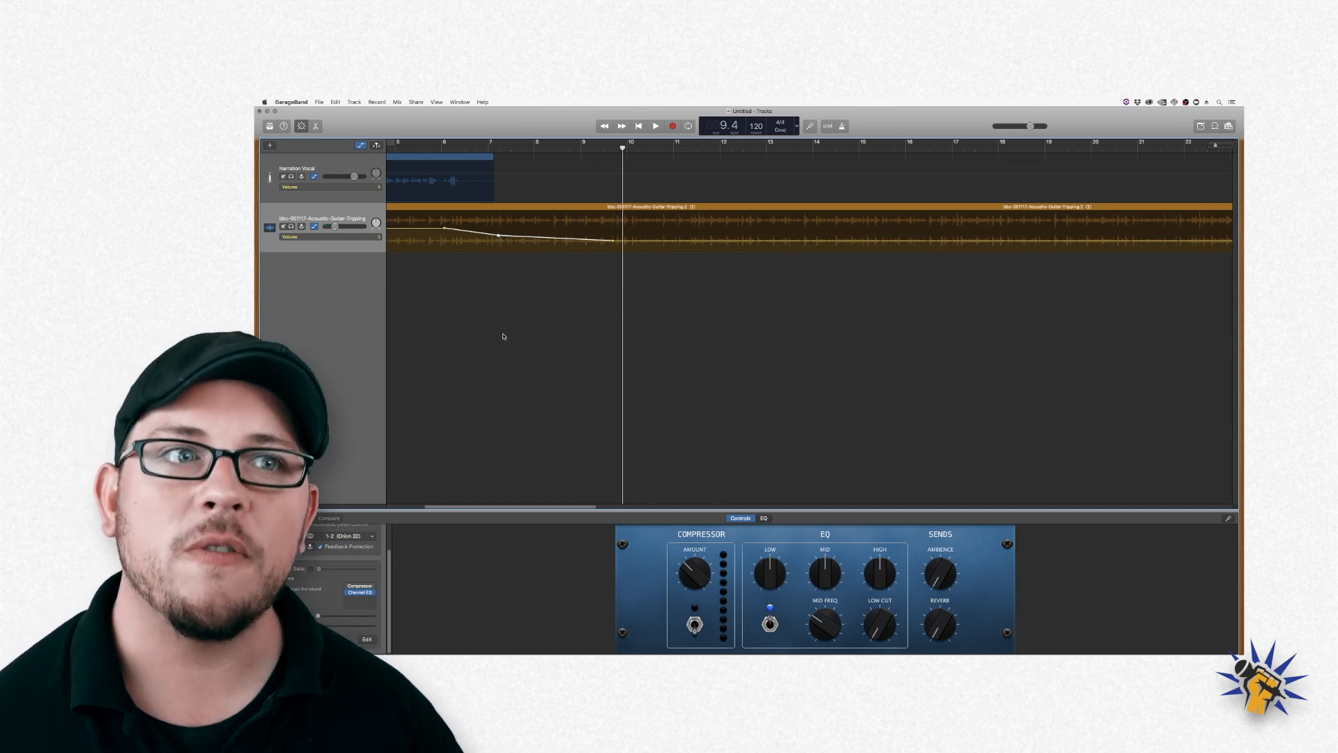
left_click(501, 237)
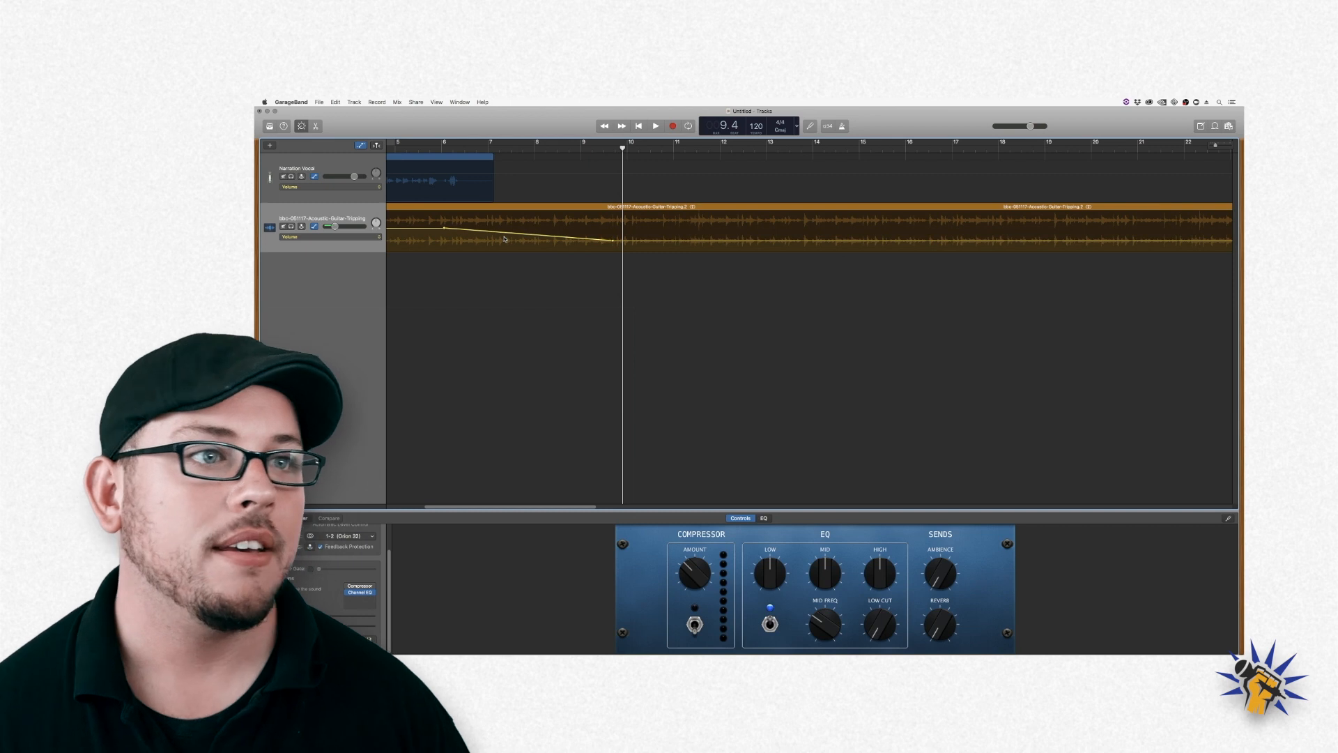
- Play the lowered guitar music from about bar 6 and stop at 11.2
left_click(444, 148)
key("space")
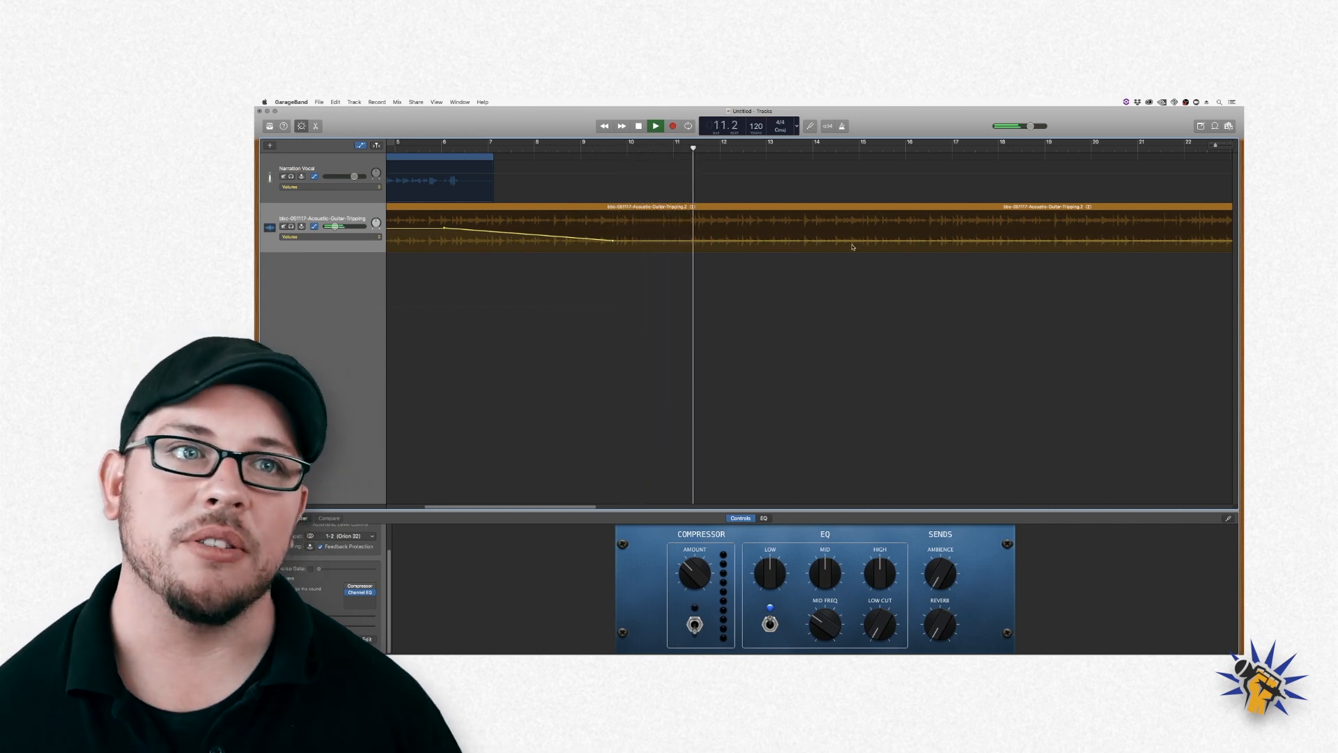
key("space")
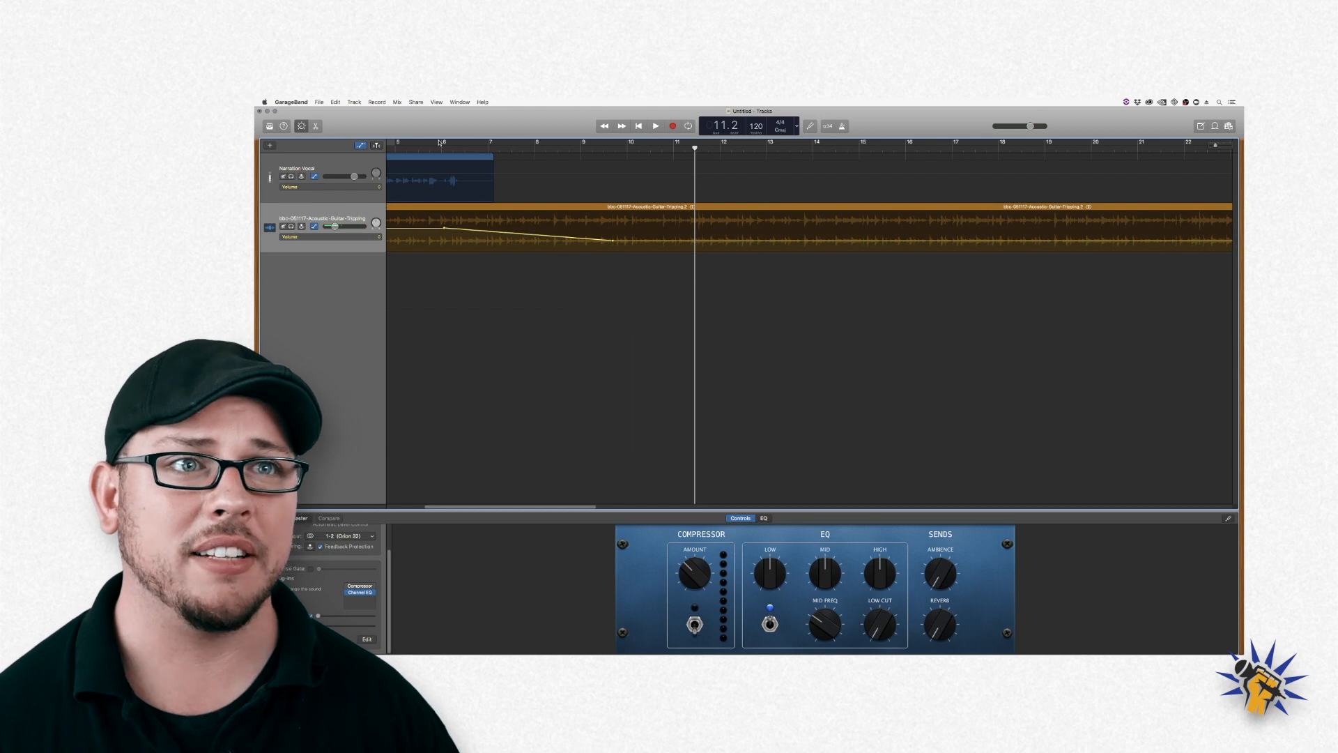
- Add volume automation points to the Narration Vocal track between about 4.2 and 4.4, and pull the middle one down for a short dip
scroll(558, 171, "left", 5)
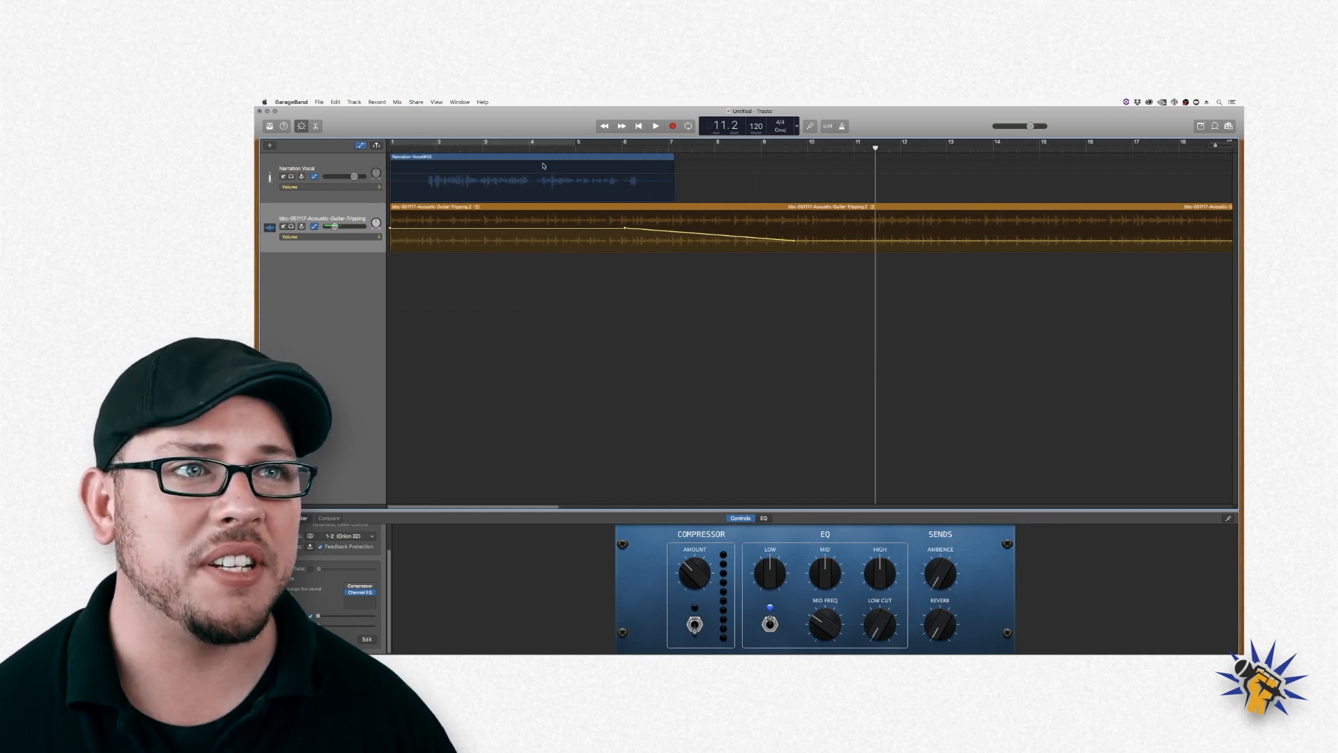
left_click(550, 177)
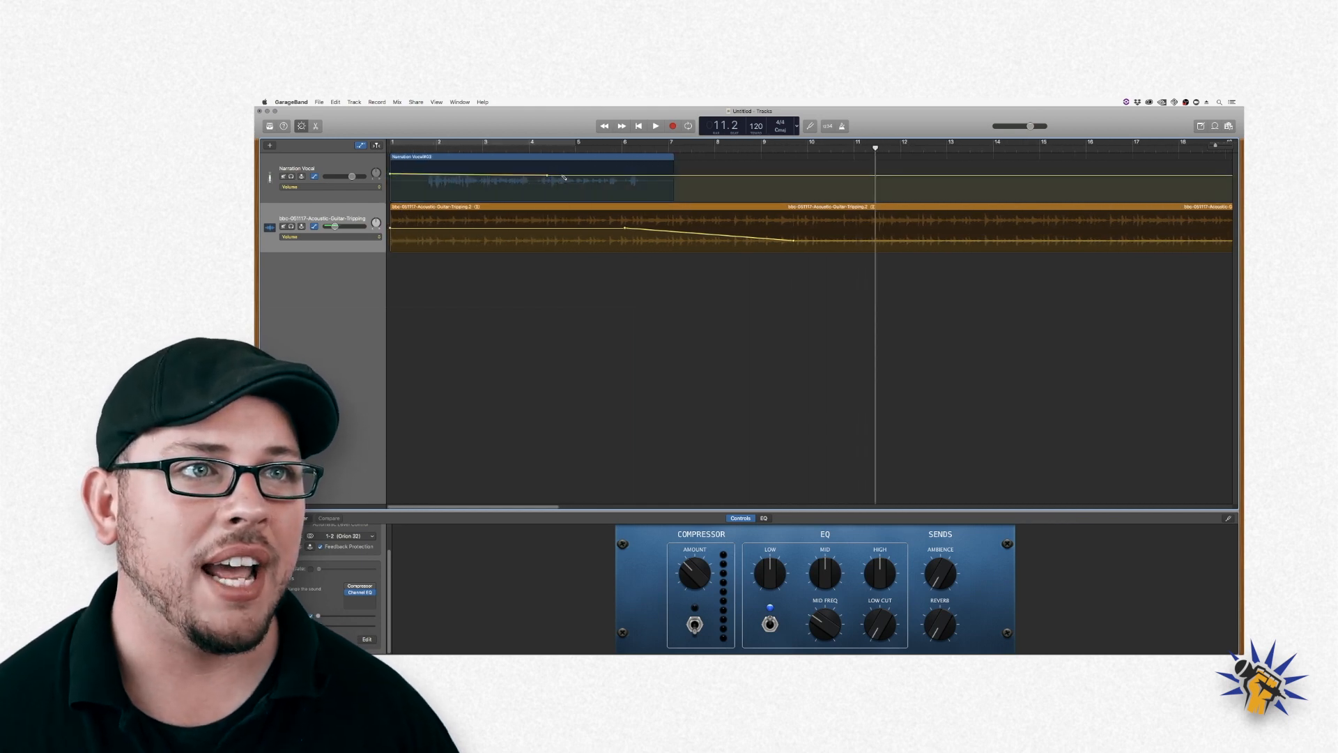
left_click(548, 174)
left_click(568, 173)
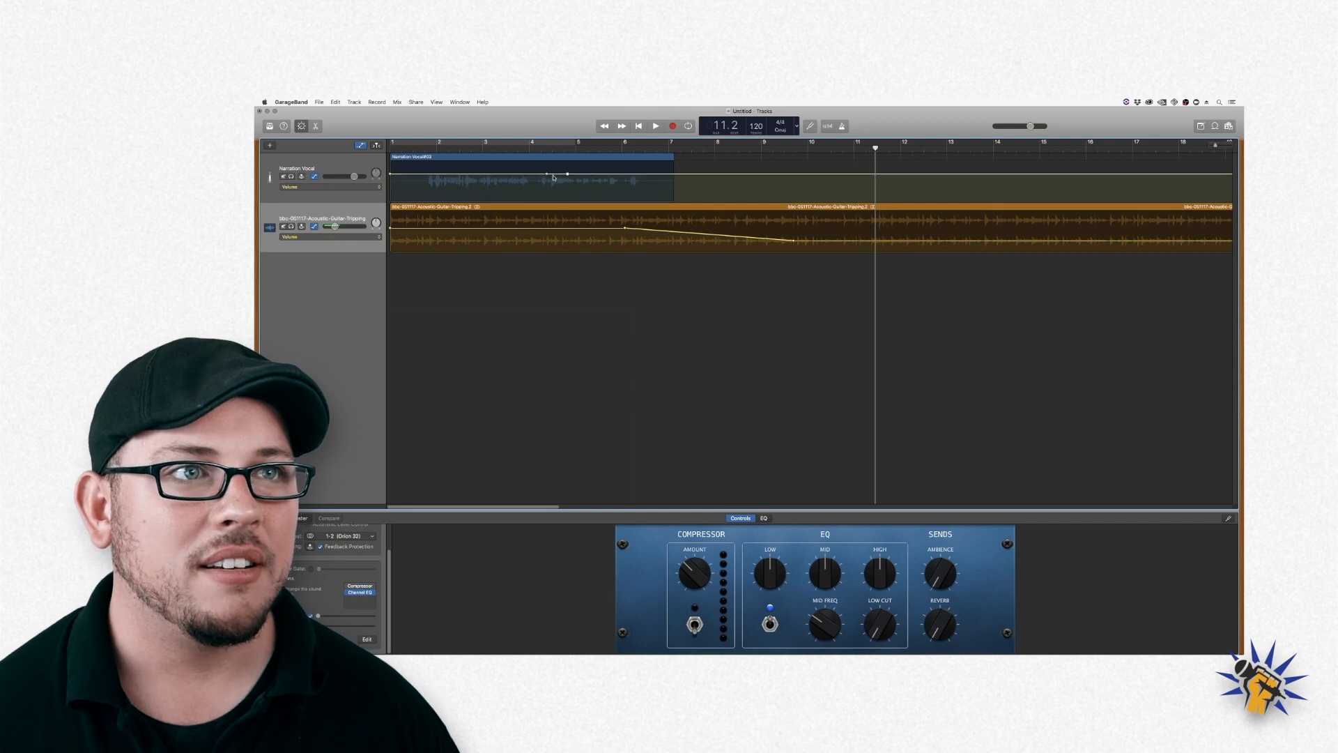
left_click_drag(553, 174, 553, 180)
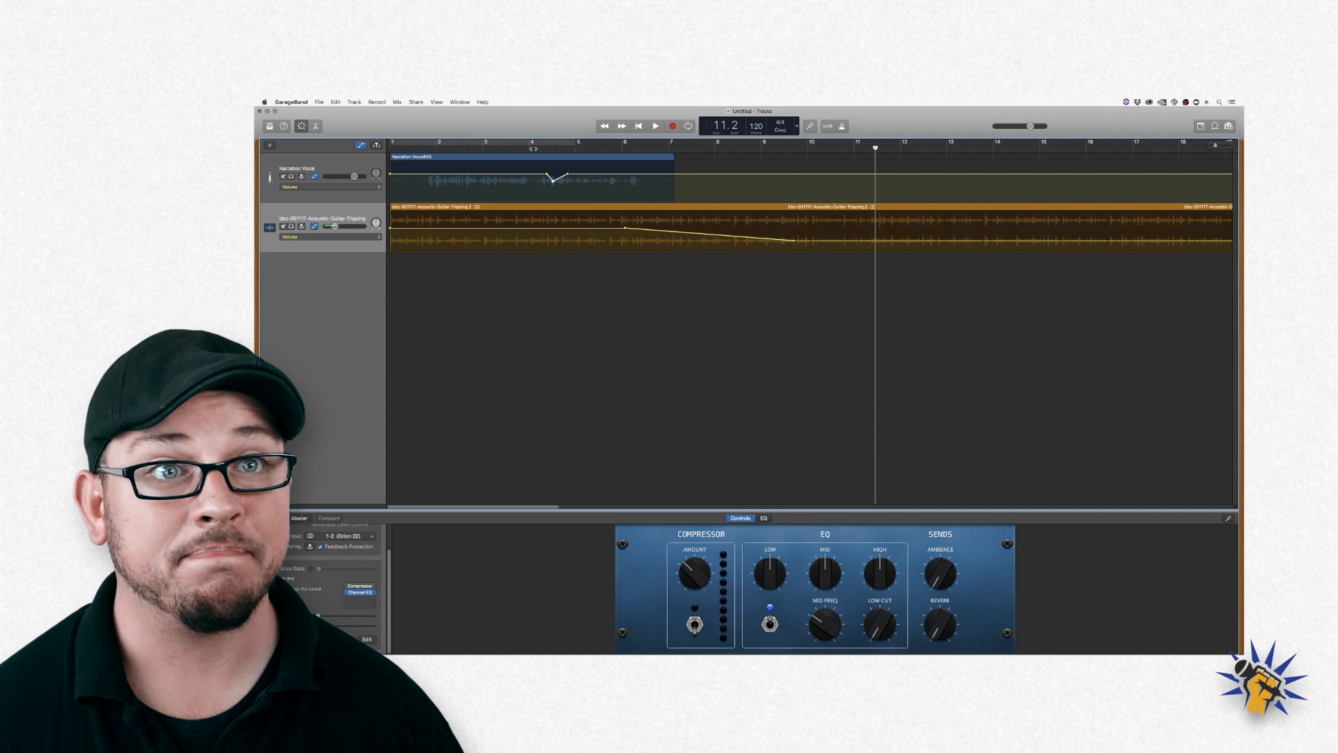
- Play the narration's volume dip from about bar 4
left_click(533, 148)
key("space")
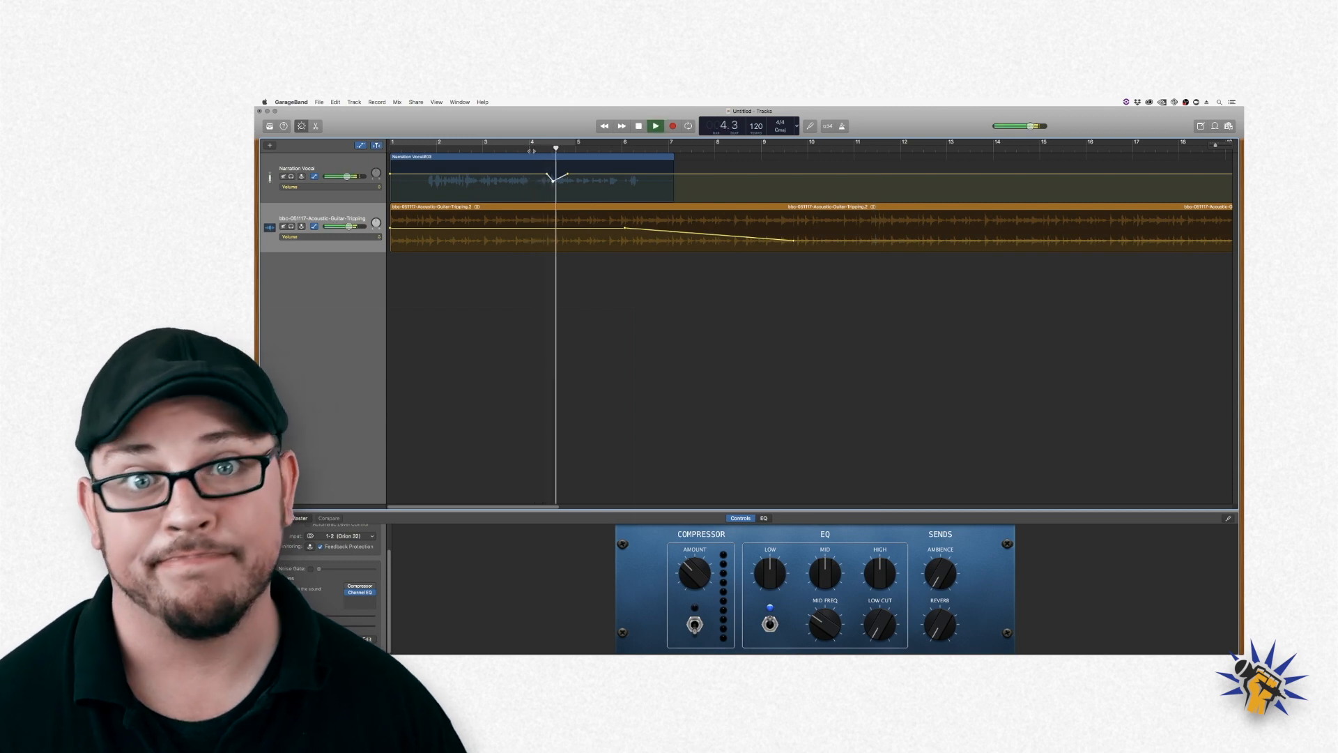
key("space")
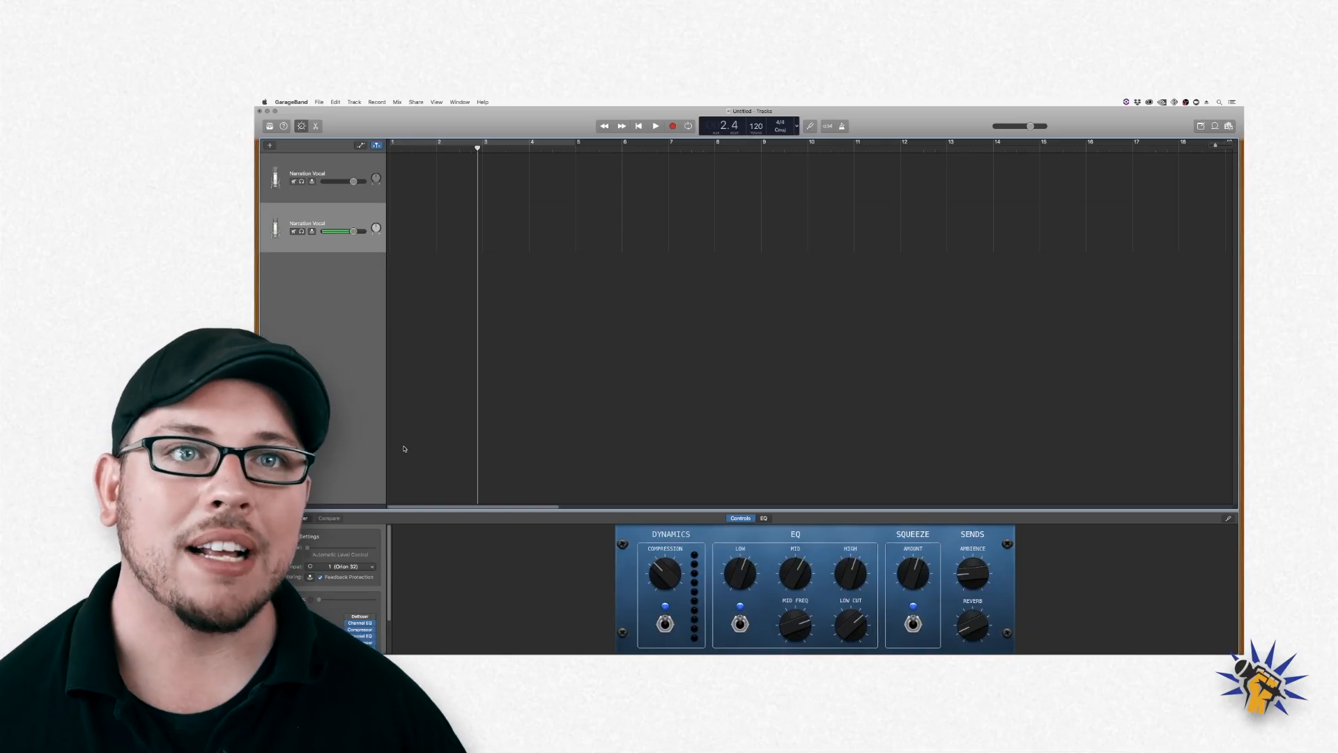
- Add the Record Enable button to the track headers and arm the first Narration Vocal track for recording
left_click(349, 172)
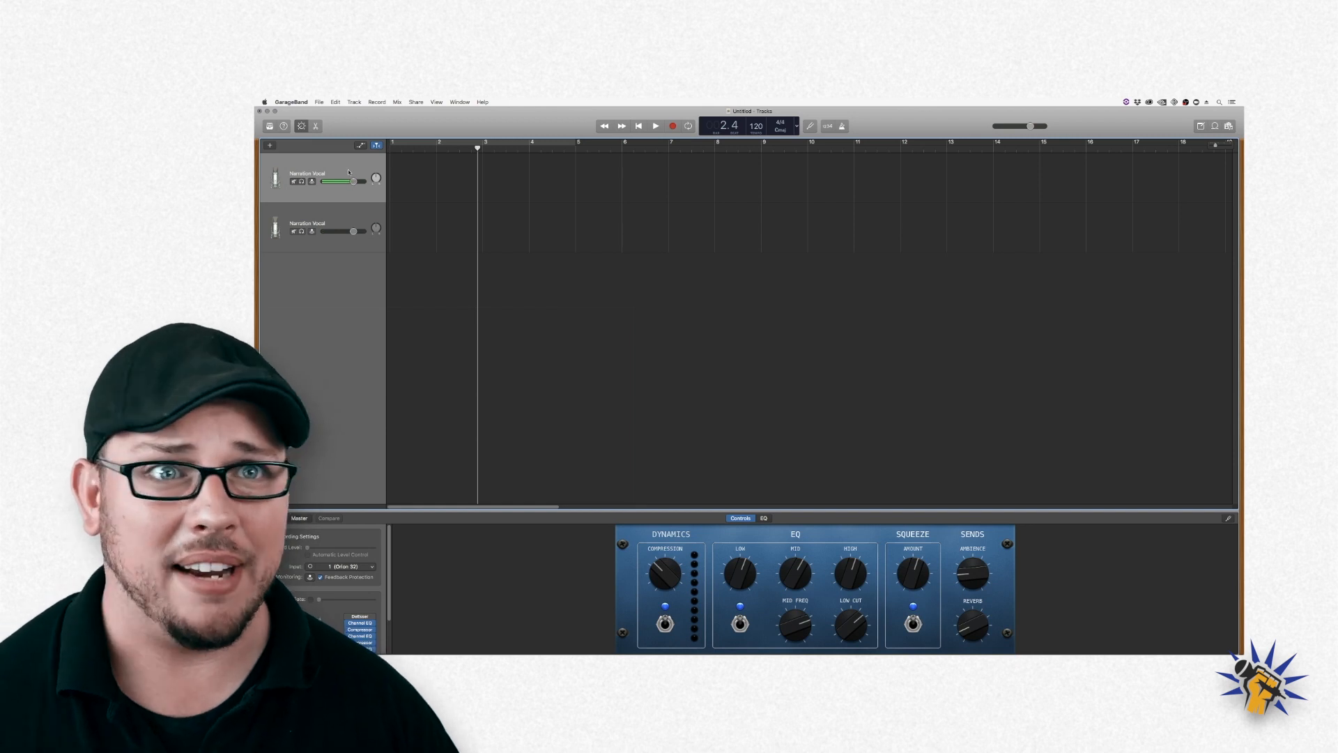
right_click(348, 172)
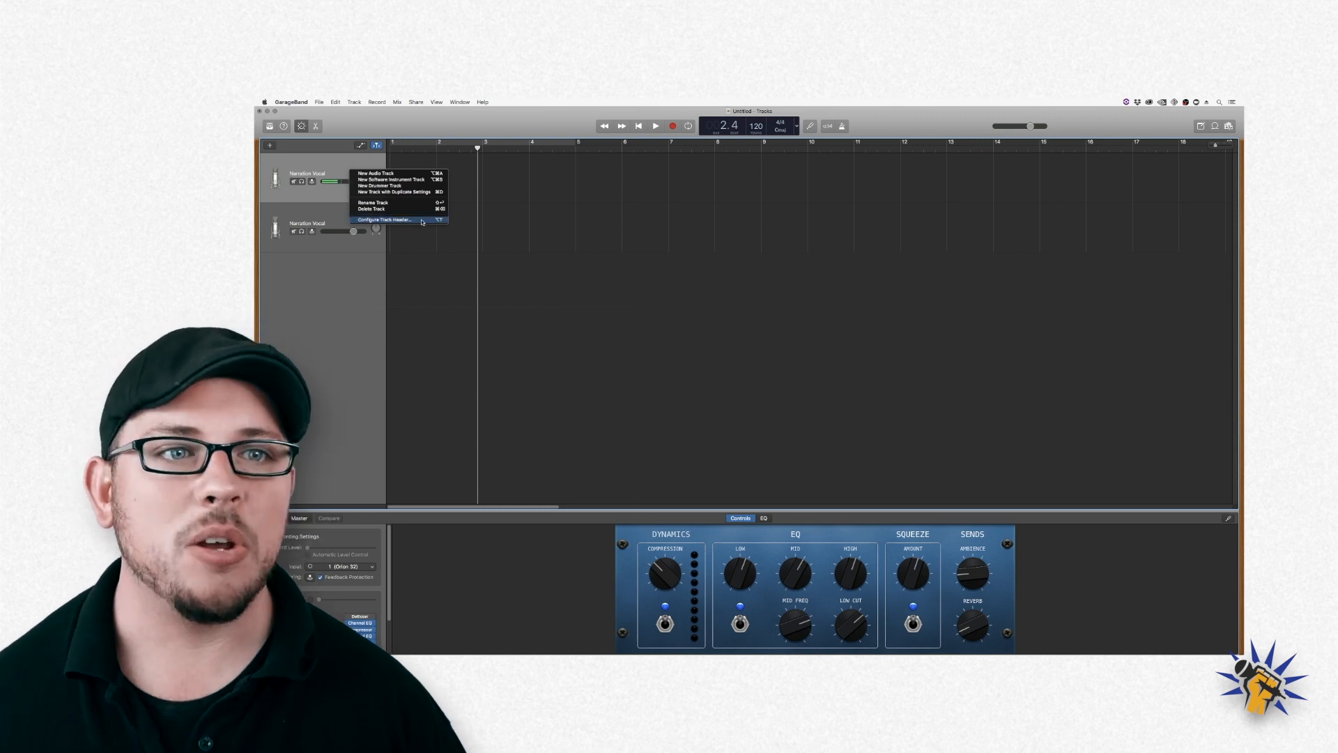
left_click(385, 219)
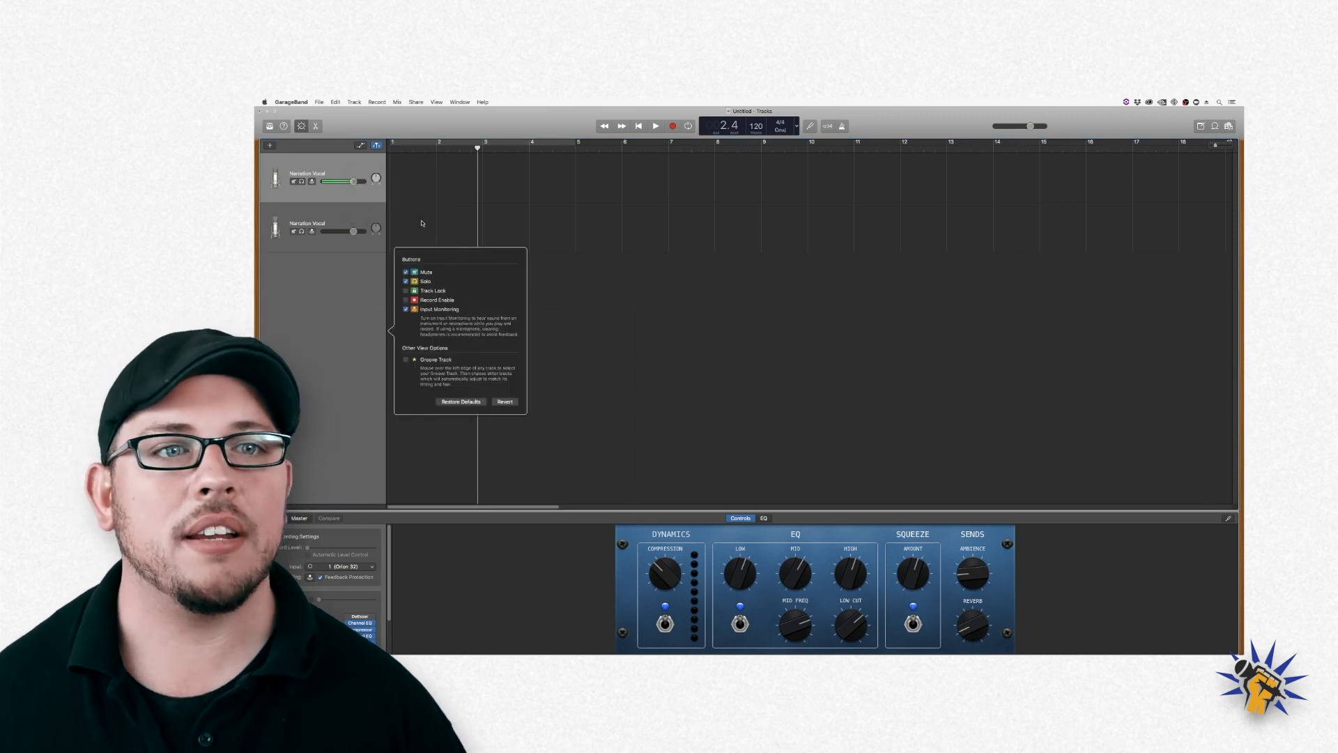
left_click(406, 300)
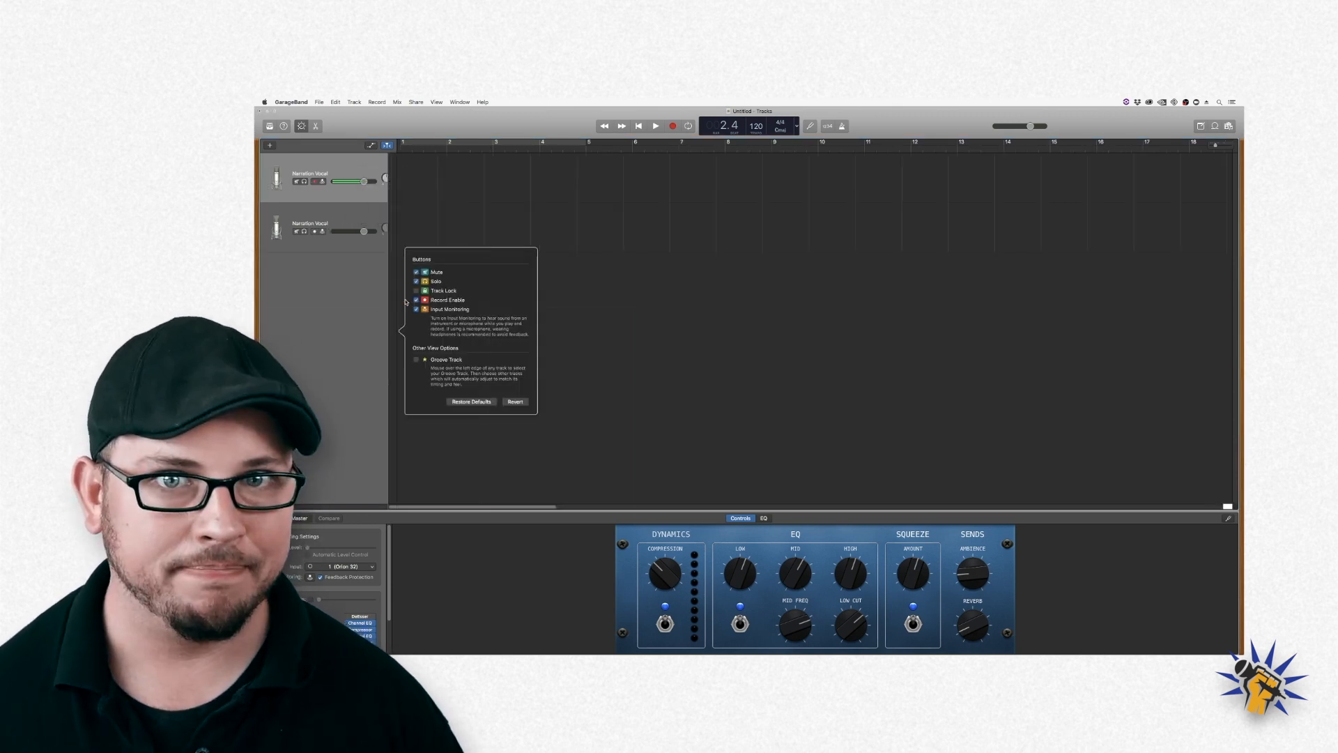
left_click(592, 314)
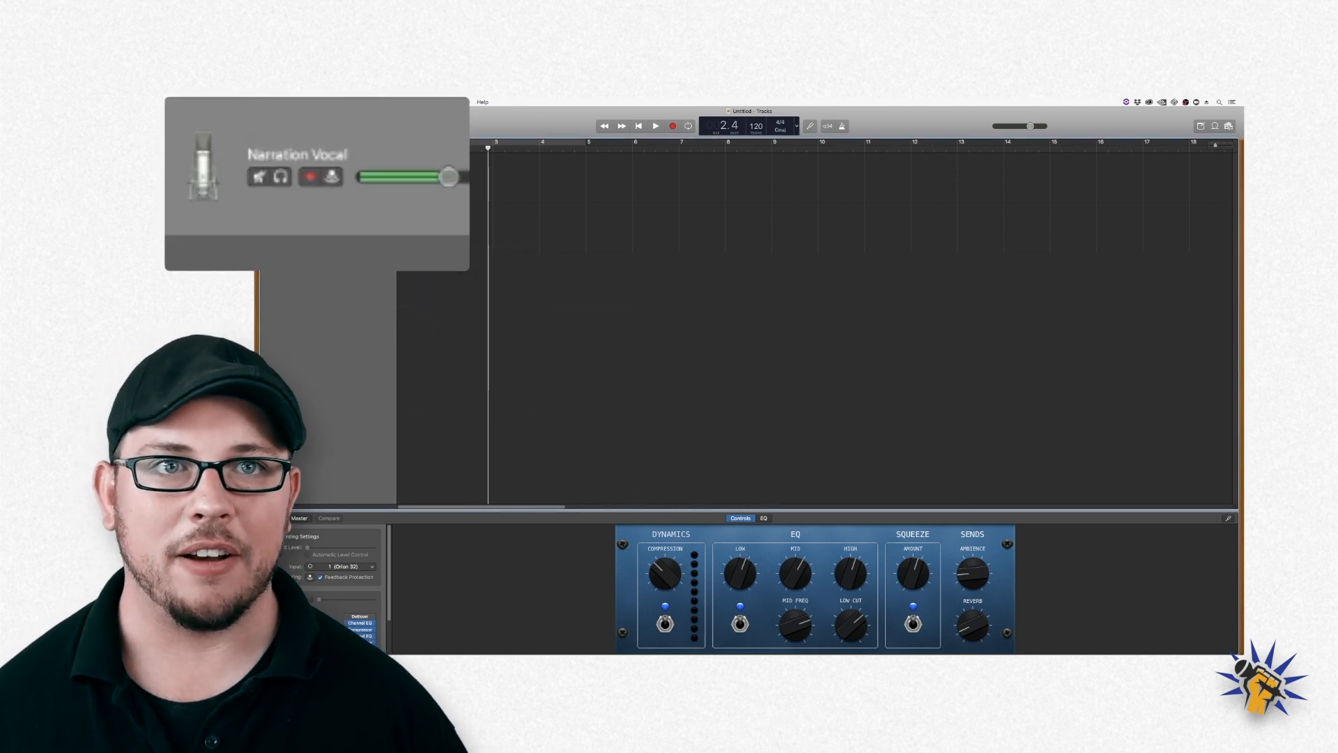
left_click(310, 176)
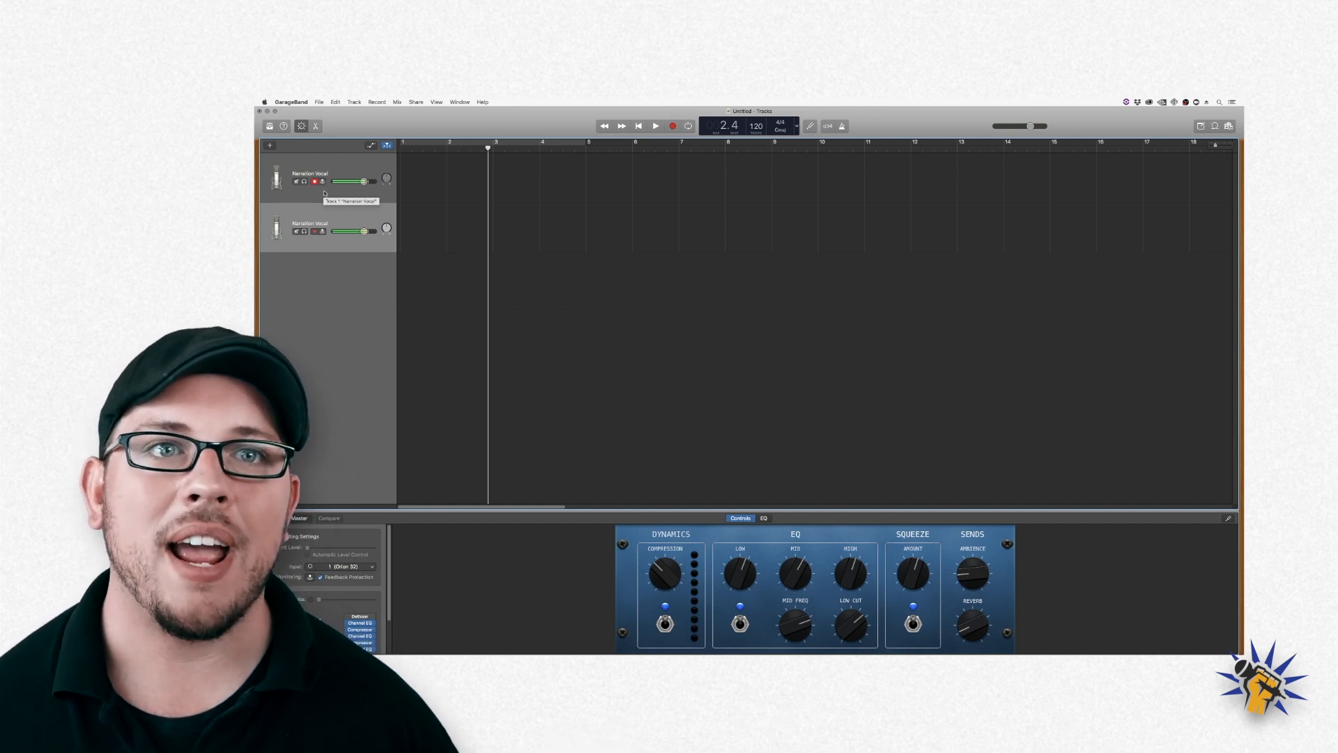
- Record a short test take on the first Narration Vocal track from 2.4 to 5.4 and delete its region
left_click(330, 163)
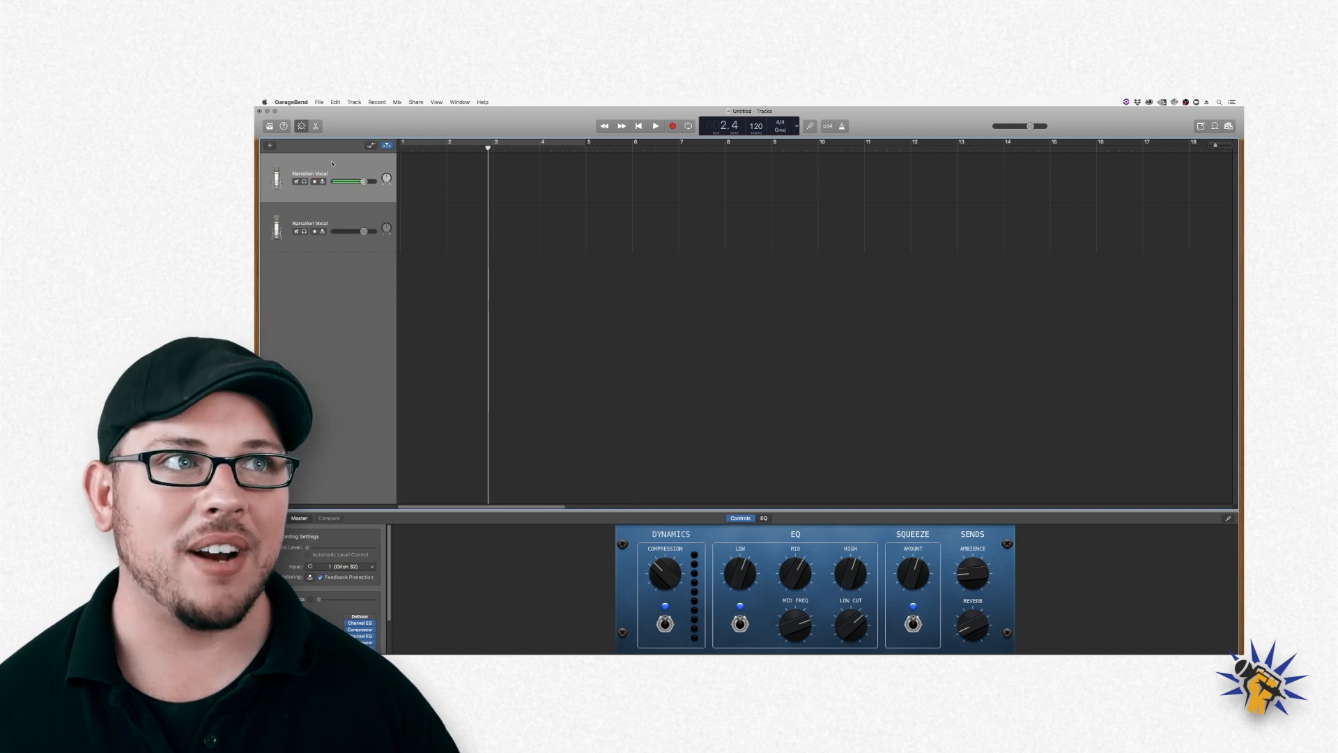
left_click(348, 213)
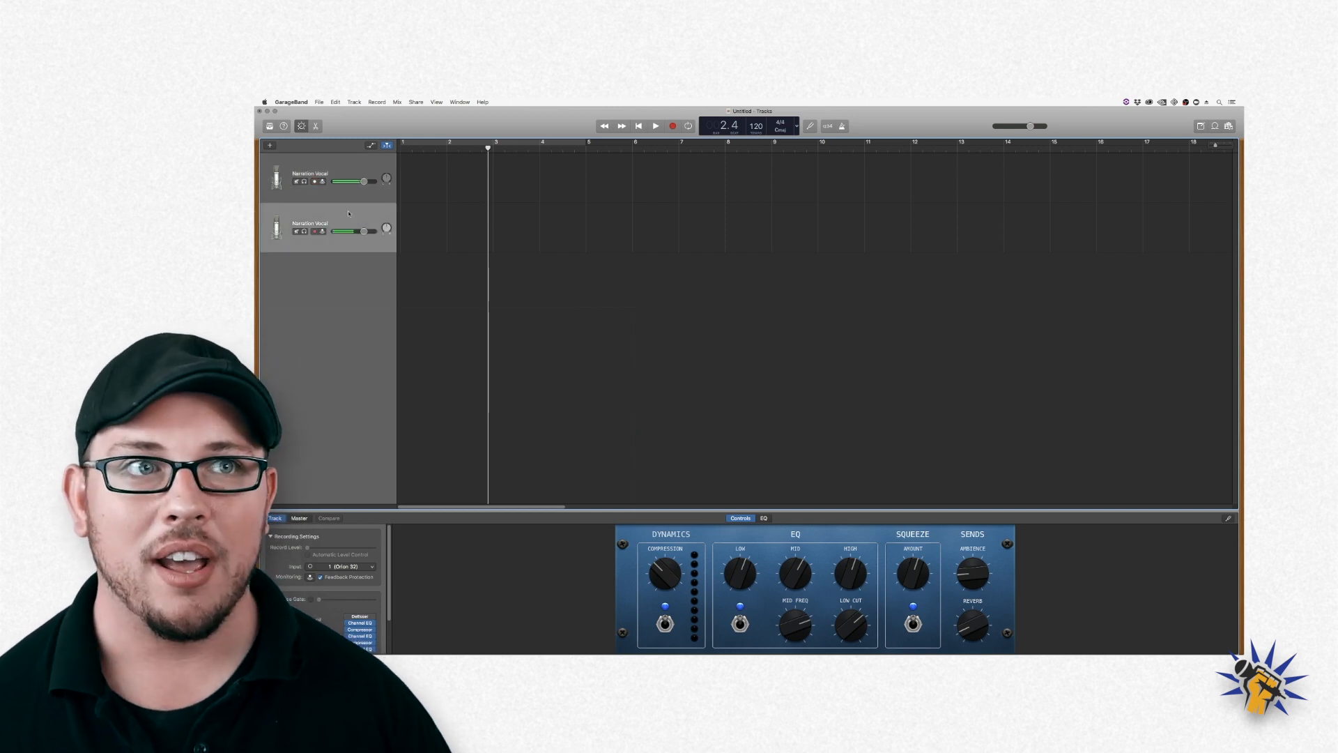
left_click(673, 127)
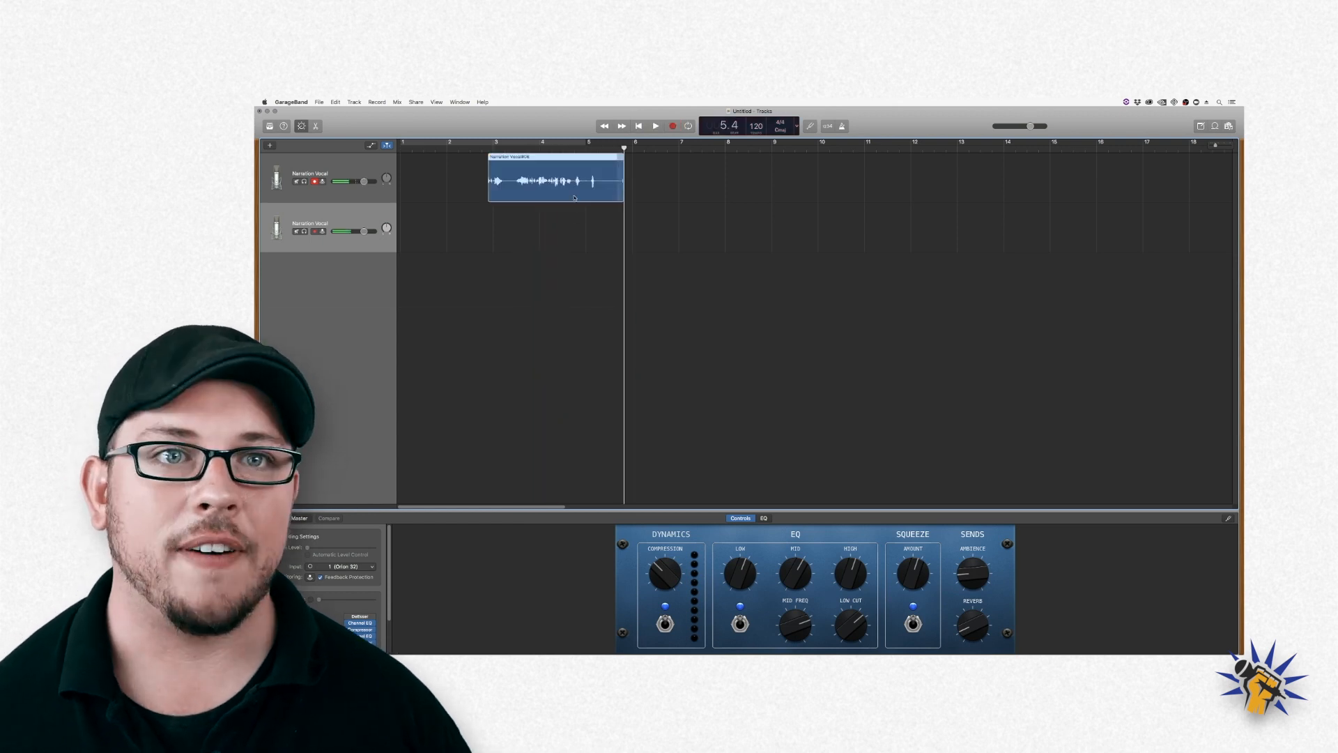
key("Delete")
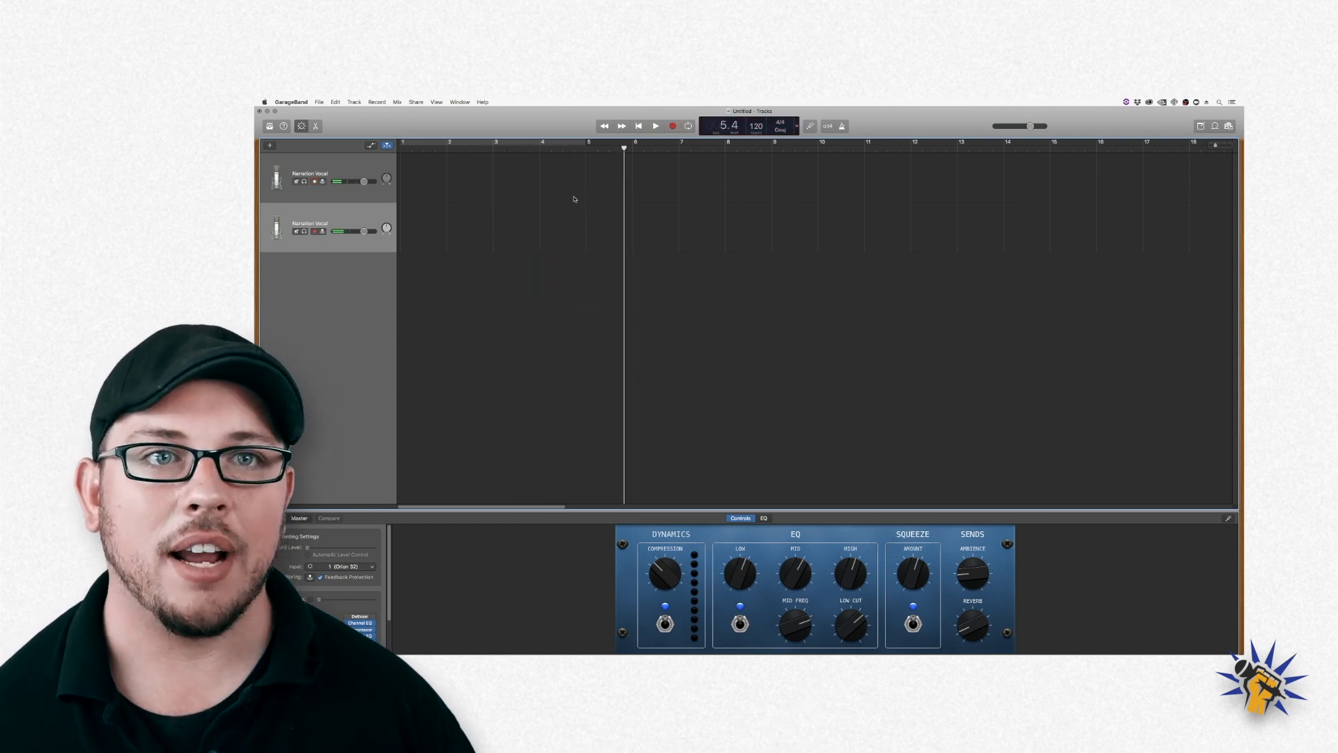
- Assign input 2 (Orion 32) to the second Narration Vocal track and arm both vocal tracks for recording
left_click(340, 212)
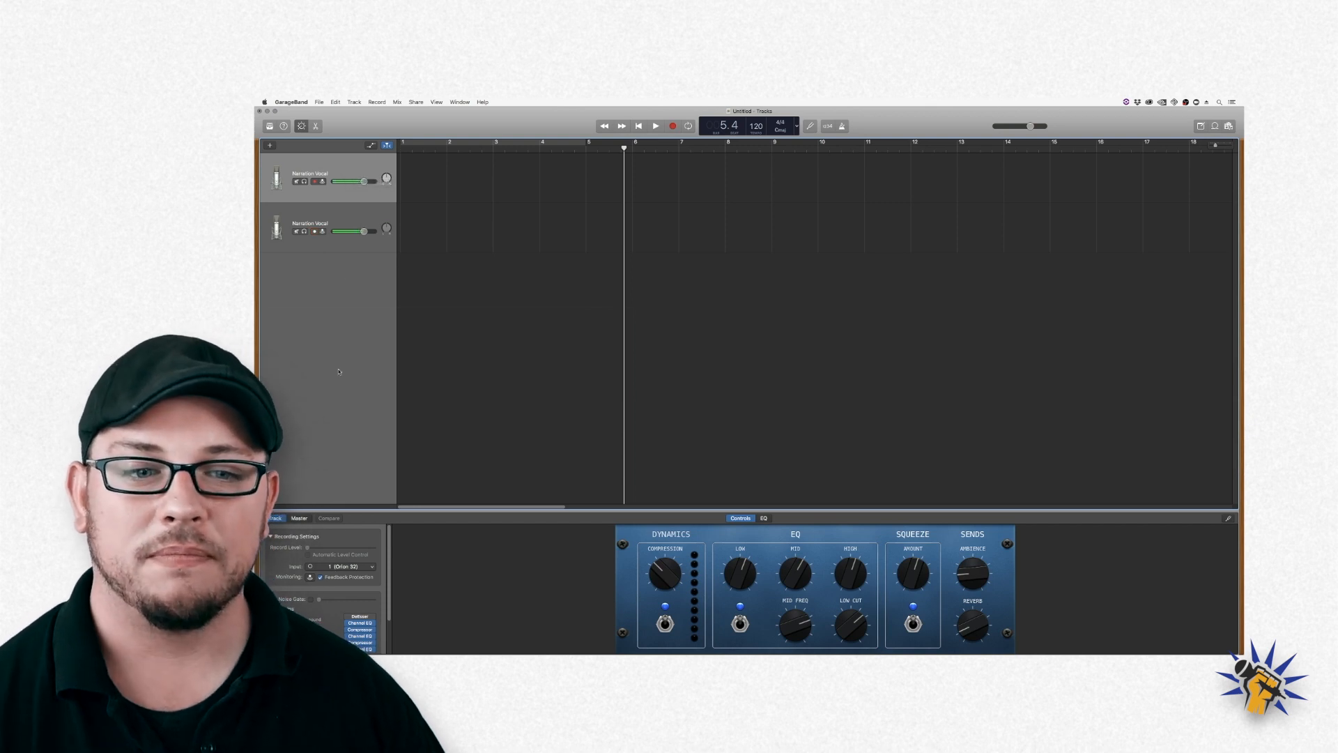
left_click(345, 219)
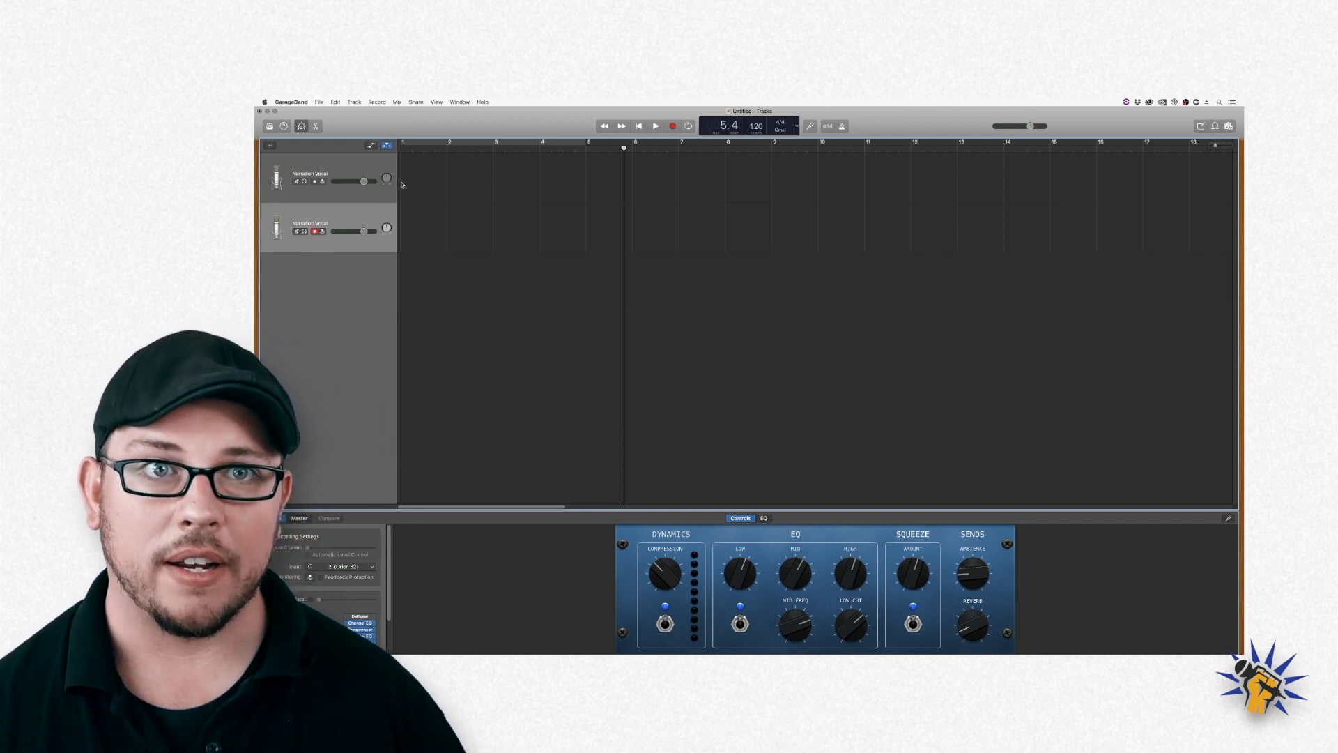
left_click(315, 182)
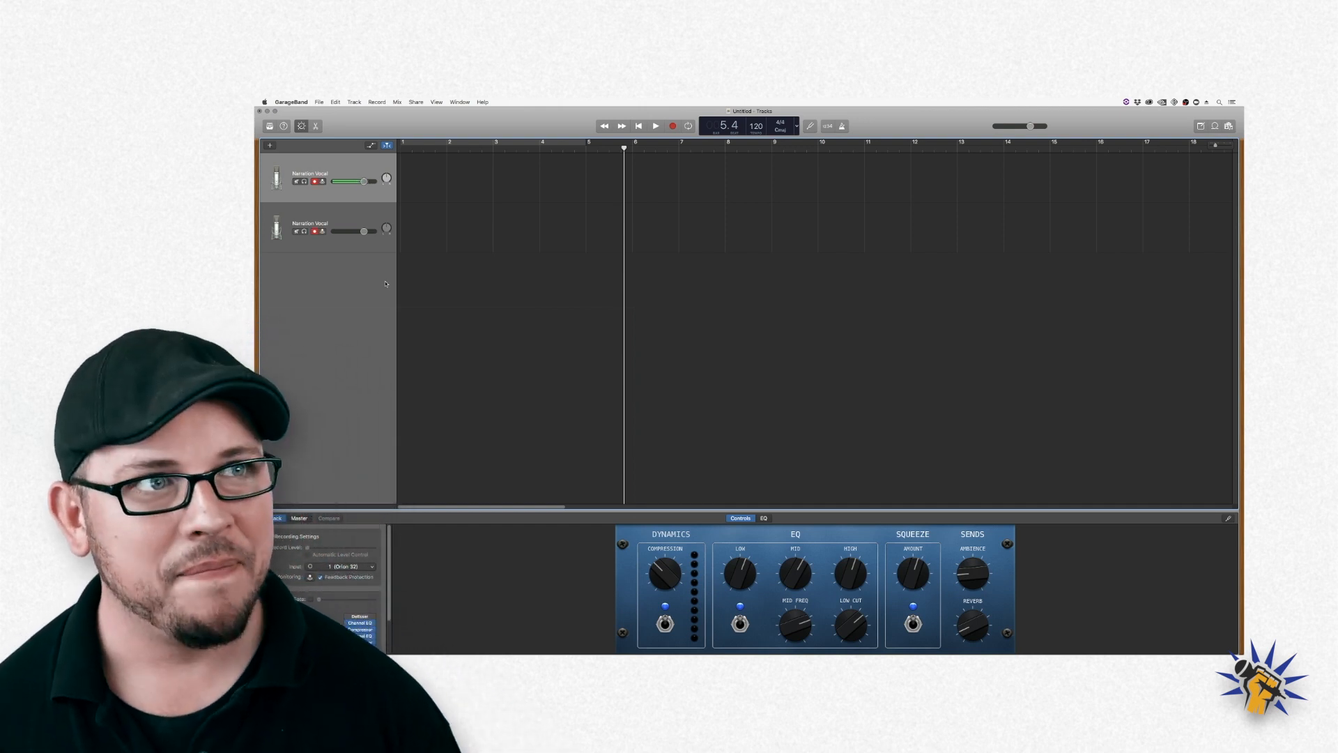
- Record both armed Narration Vocal tracks simultaneously from the project start and stop at 9.2
key("Return")
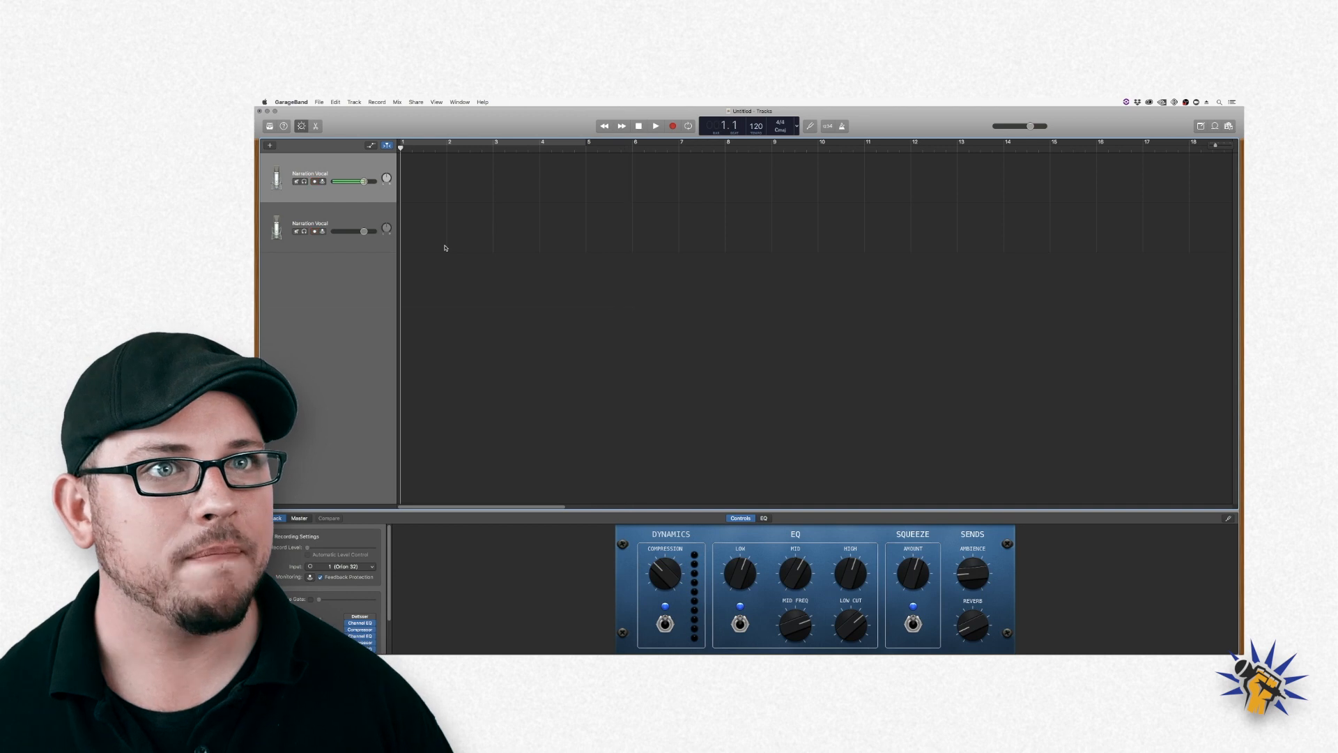
left_click(672, 126)
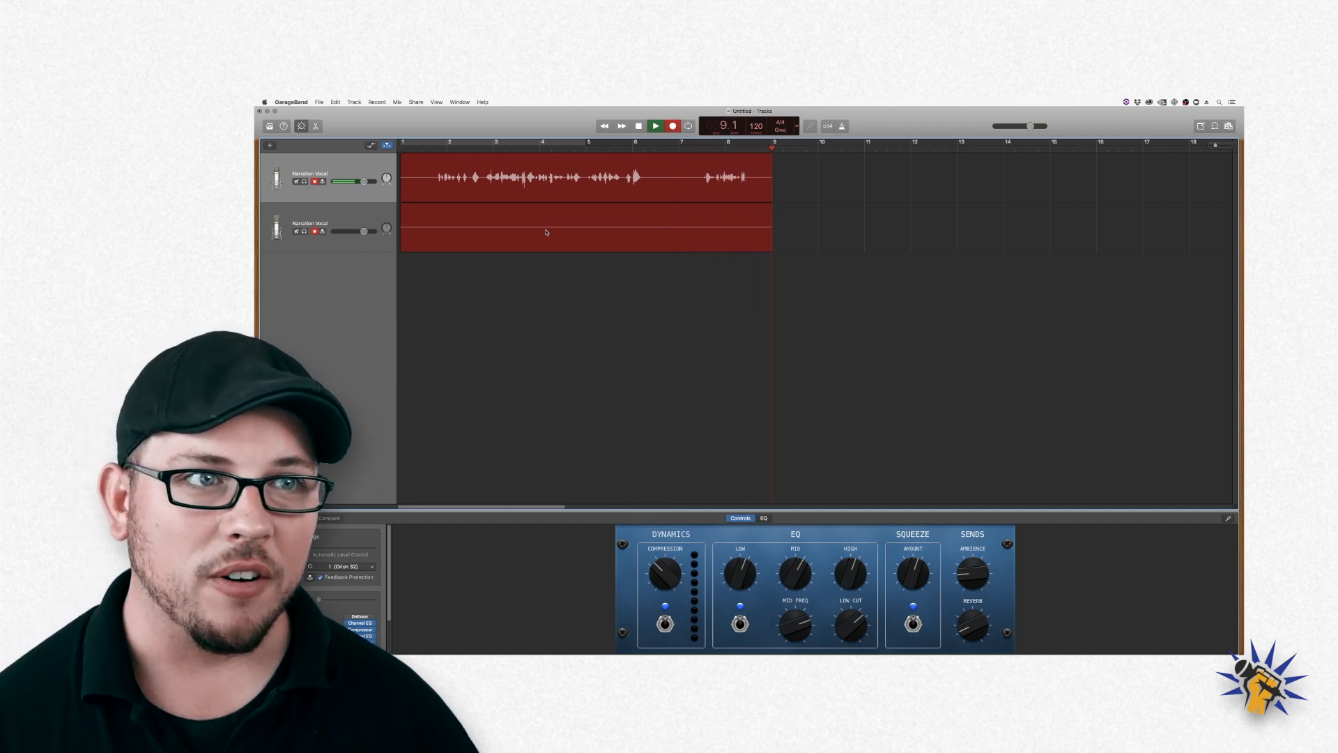
key("space")
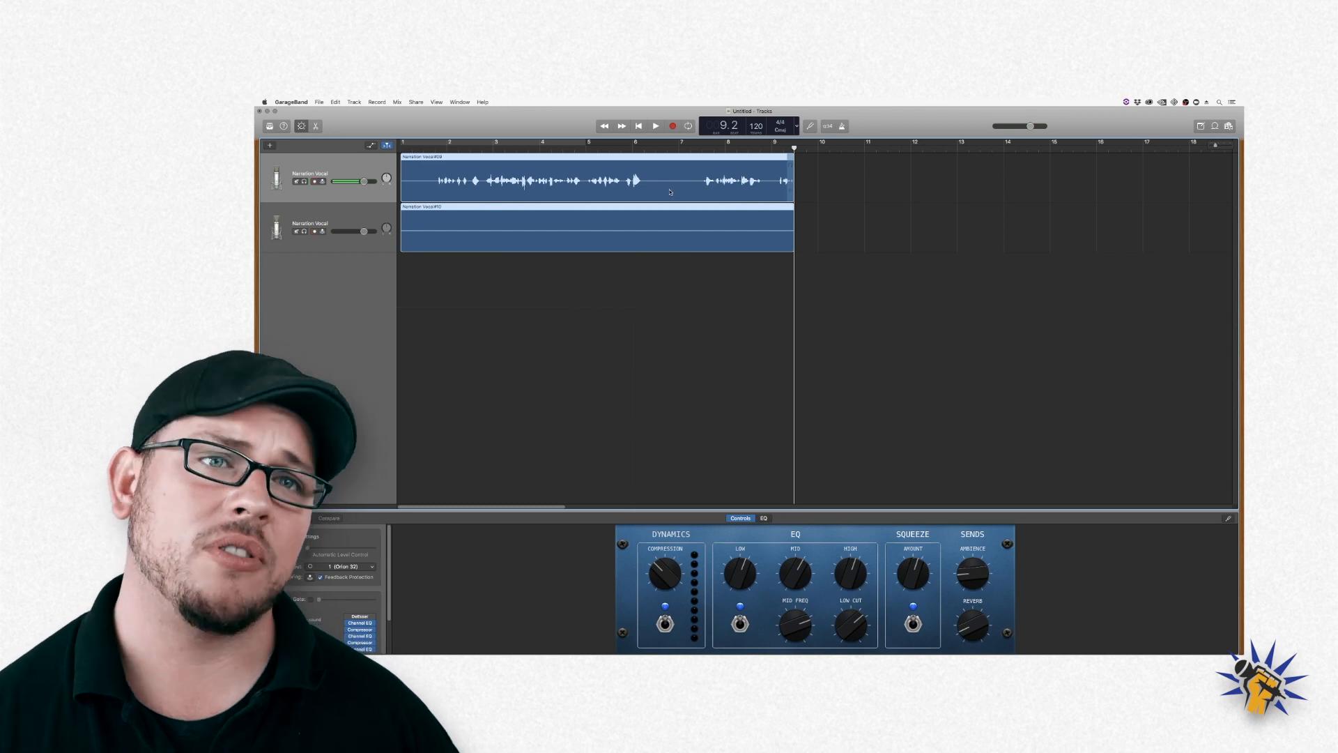
- Place the playhead at 6.3 and split the regions on both Narration Vocal tracks there
key("Down")
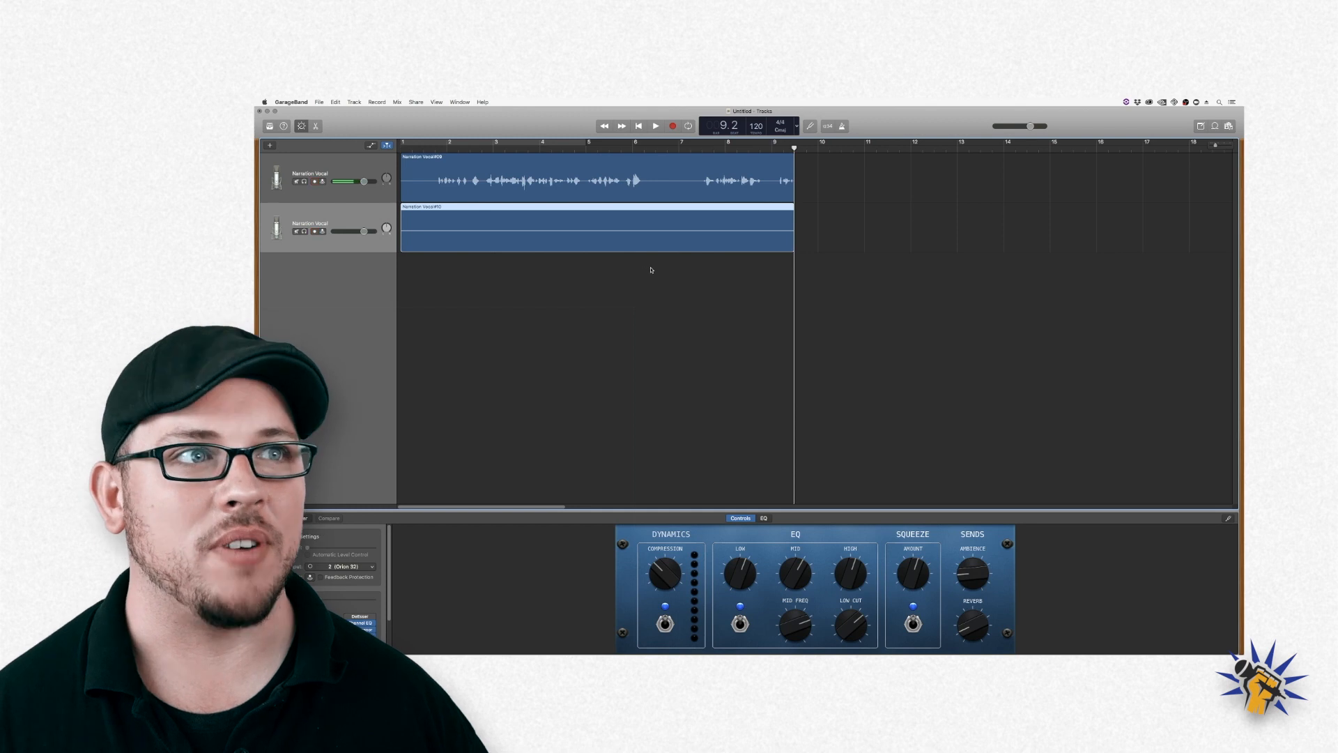
left_click_drag(725, 277, 564, 153)
left_click_drag(668, 148, 663, 147)
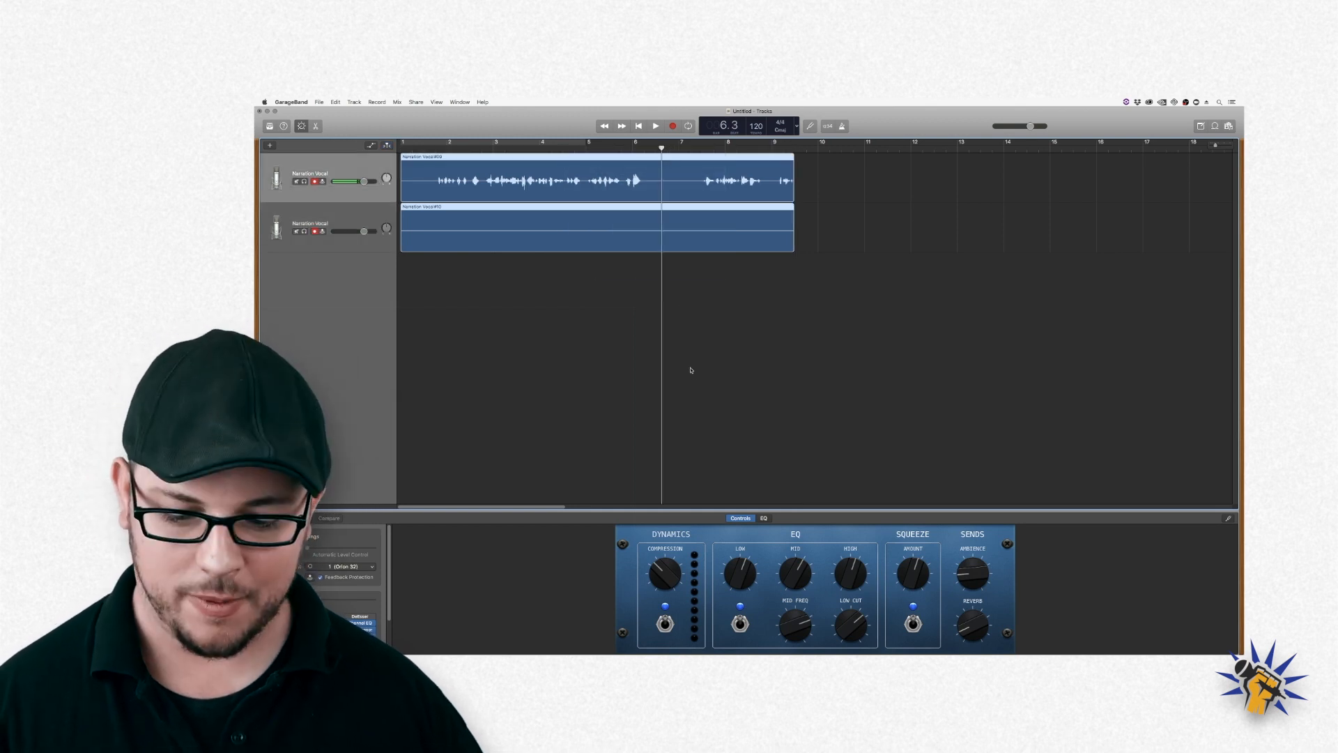
left_click(672, 269)
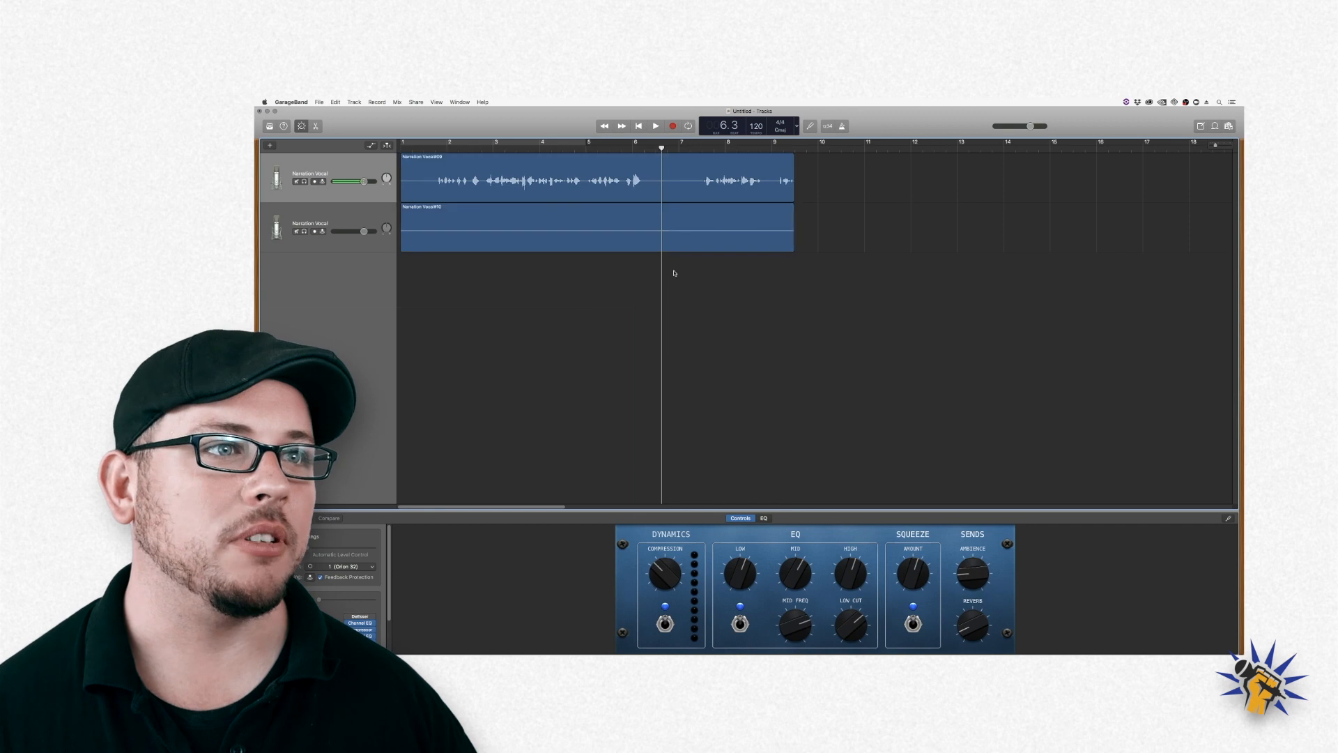
left_click(656, 225)
key("super+t")
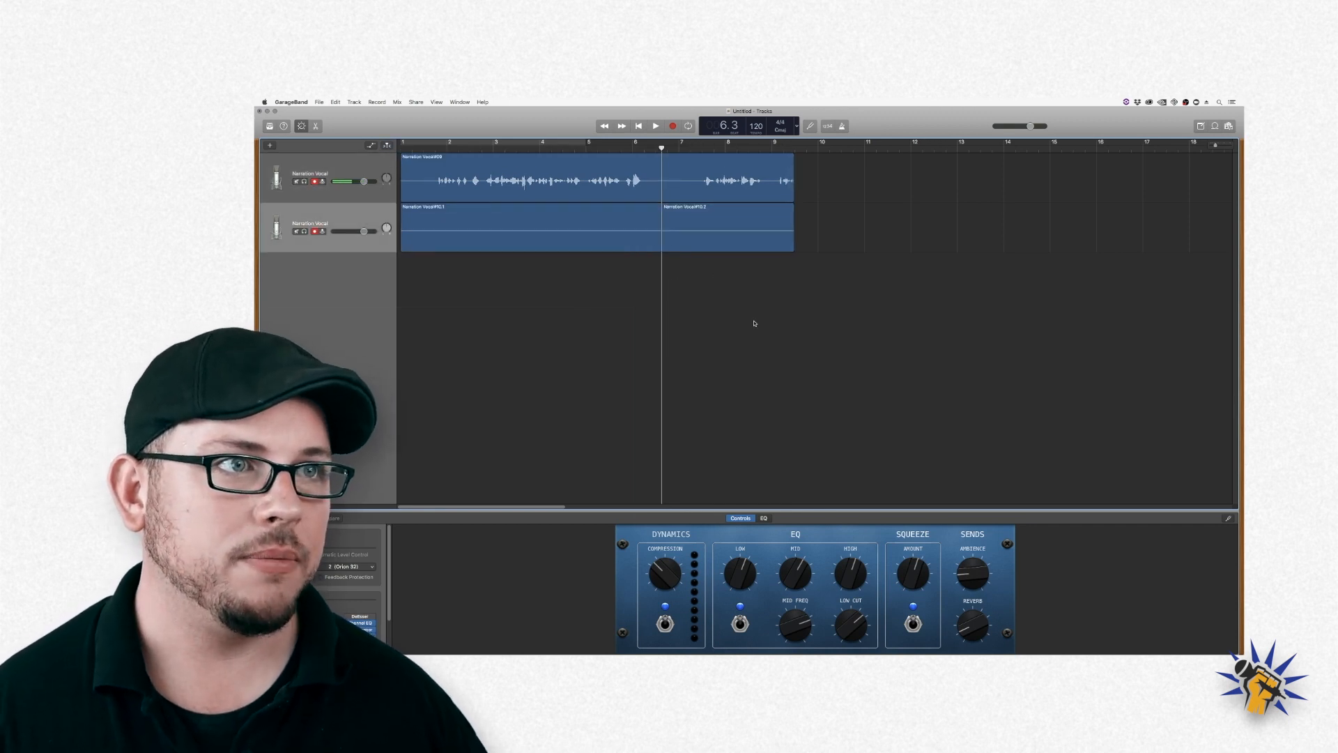
left_click(666, 173)
key("super+t")
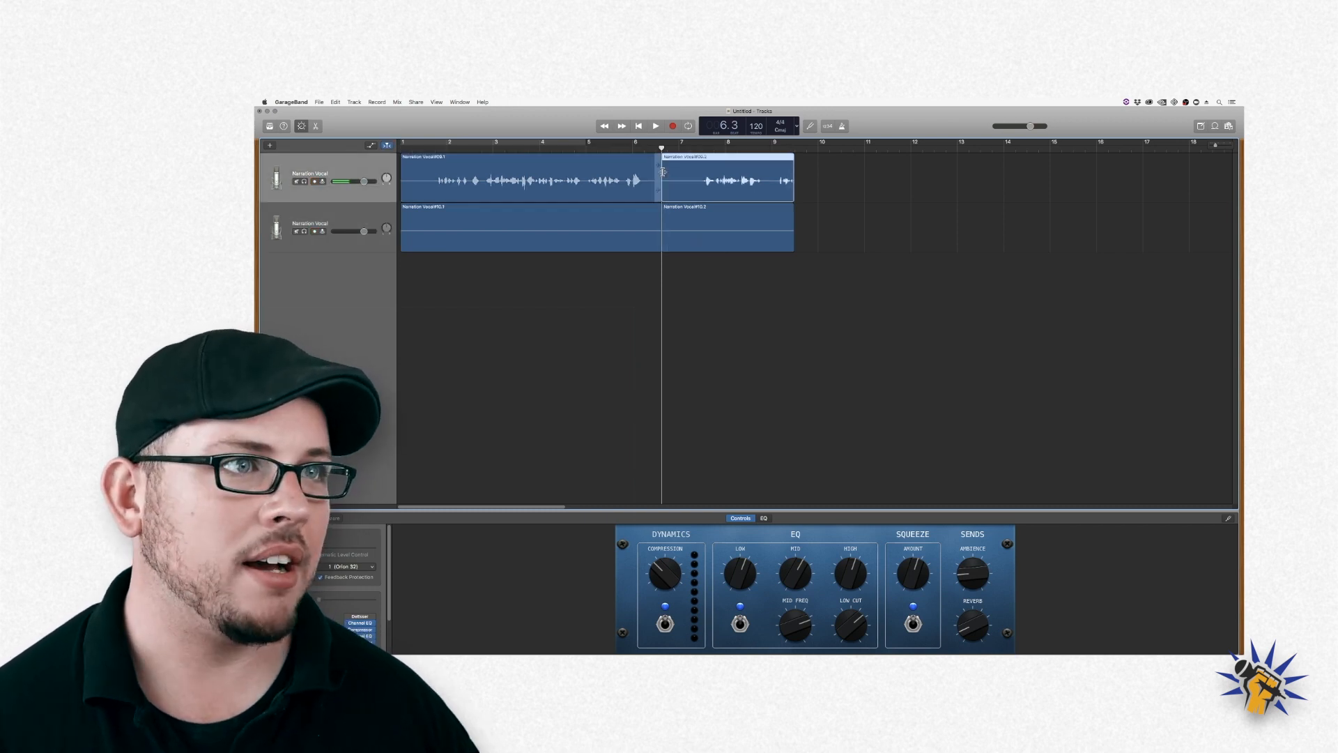
- Trim the silent start of both regions after the split and move them together earlier to close the gap
left_click(706, 275)
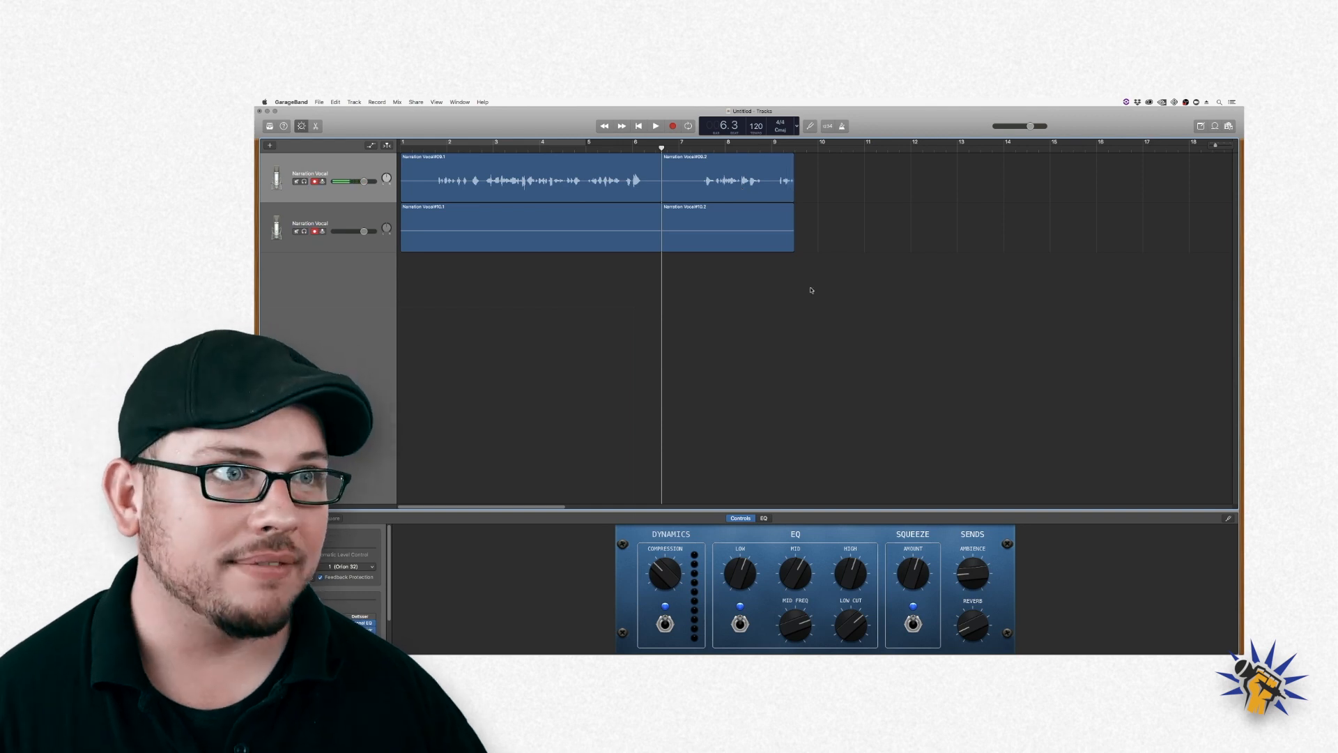
left_click_drag(829, 237, 687, 197)
left_click(665, 296)
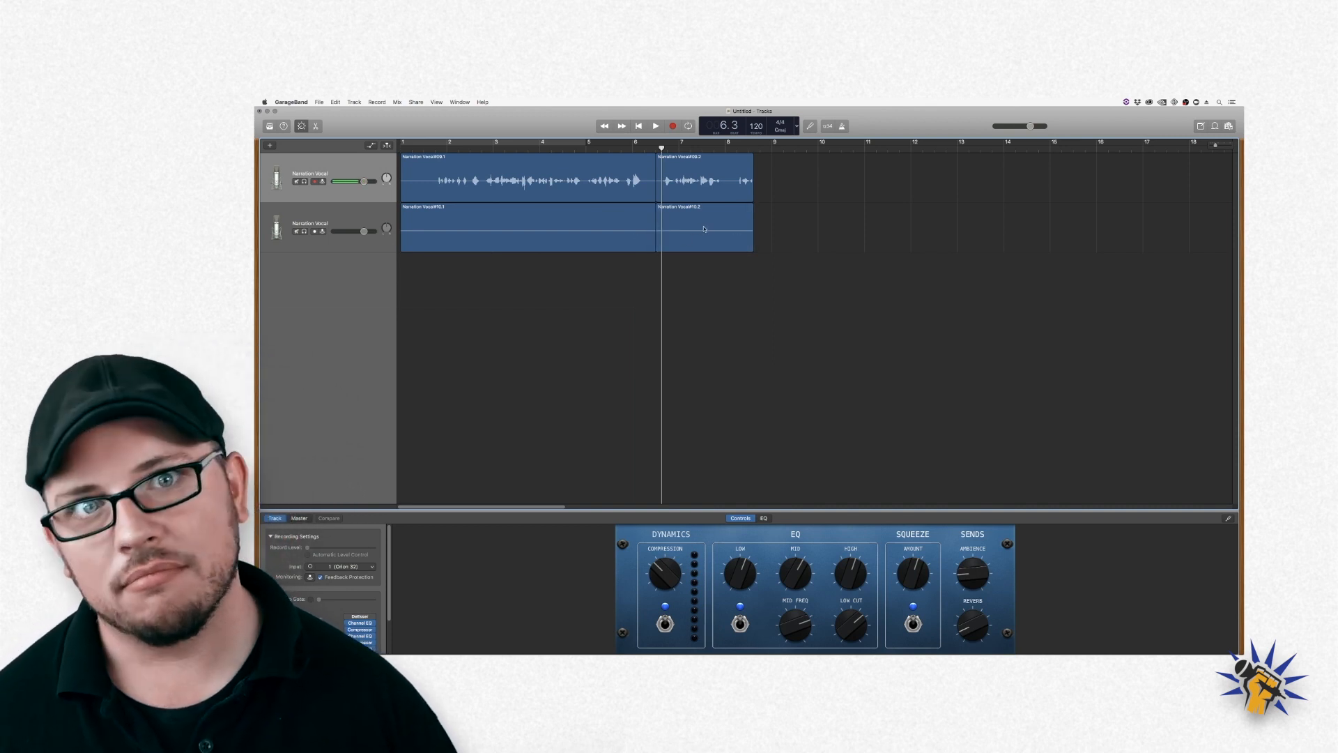
- Try shifting the second track's later region slightly earlier by itself, try it with the first track's region included, and undo each move
mouse_move(704, 228)
left_mouse_down()
mouse_move(584, 218)
mouse_move(695, 222)
left_mouse_up()
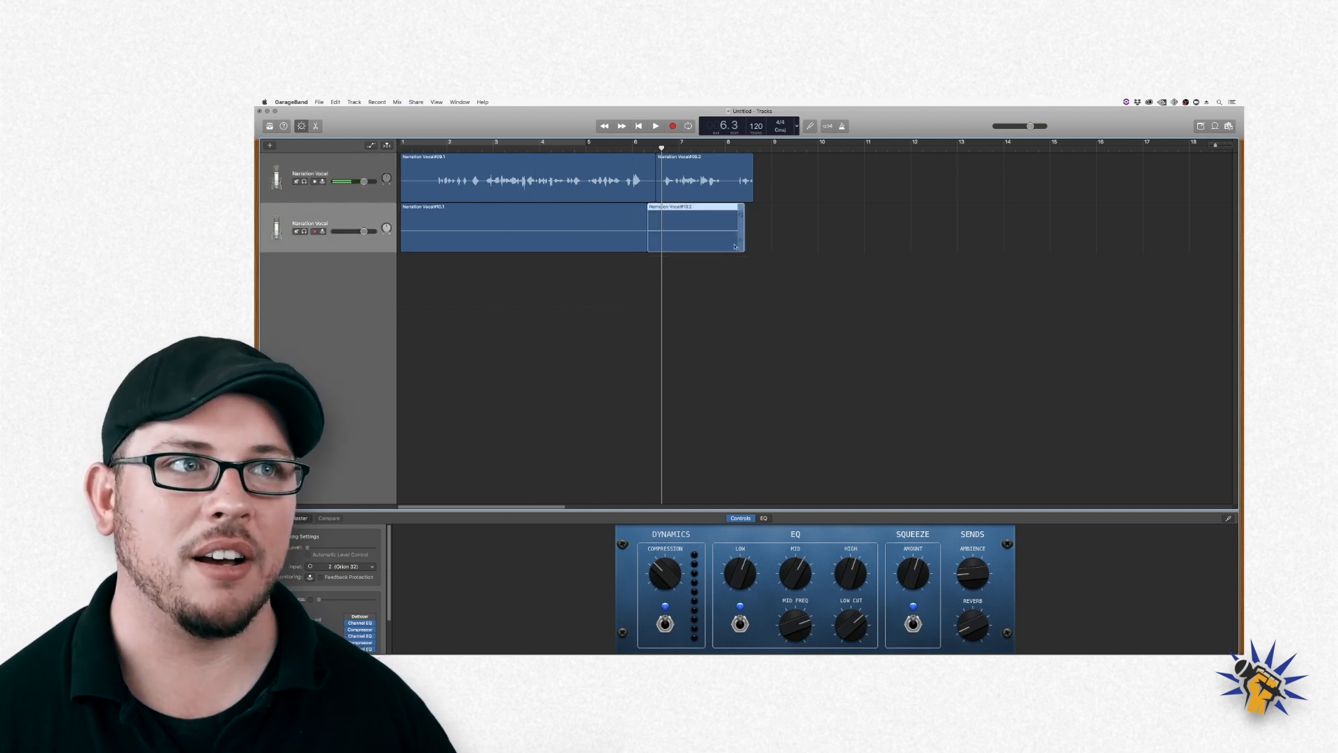
key("super+z")
left_click(707, 187, "shift")
left_click_drag(708, 186, 690, 195)
key("super+z")
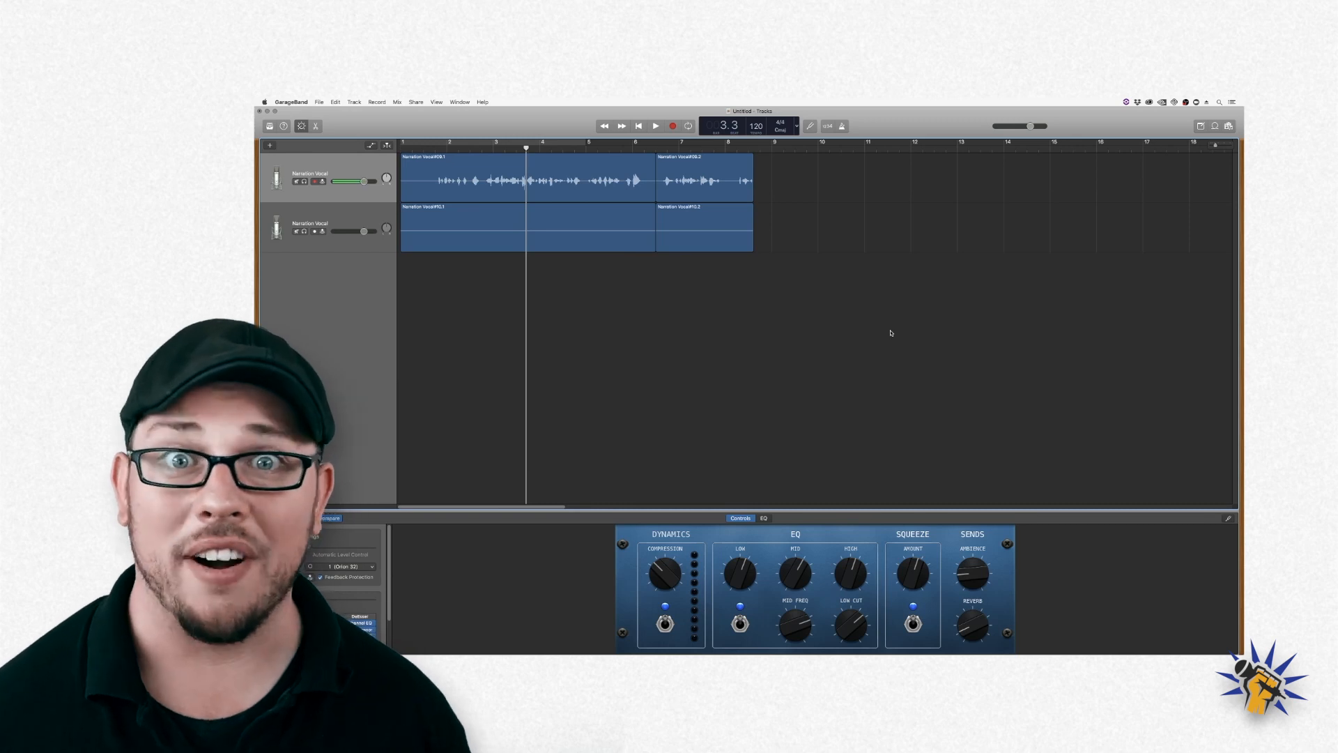
- Turn on the cycle area and extend it from bar 1 to bar 9 so it covers all recorded regions
left_click(494, 140)
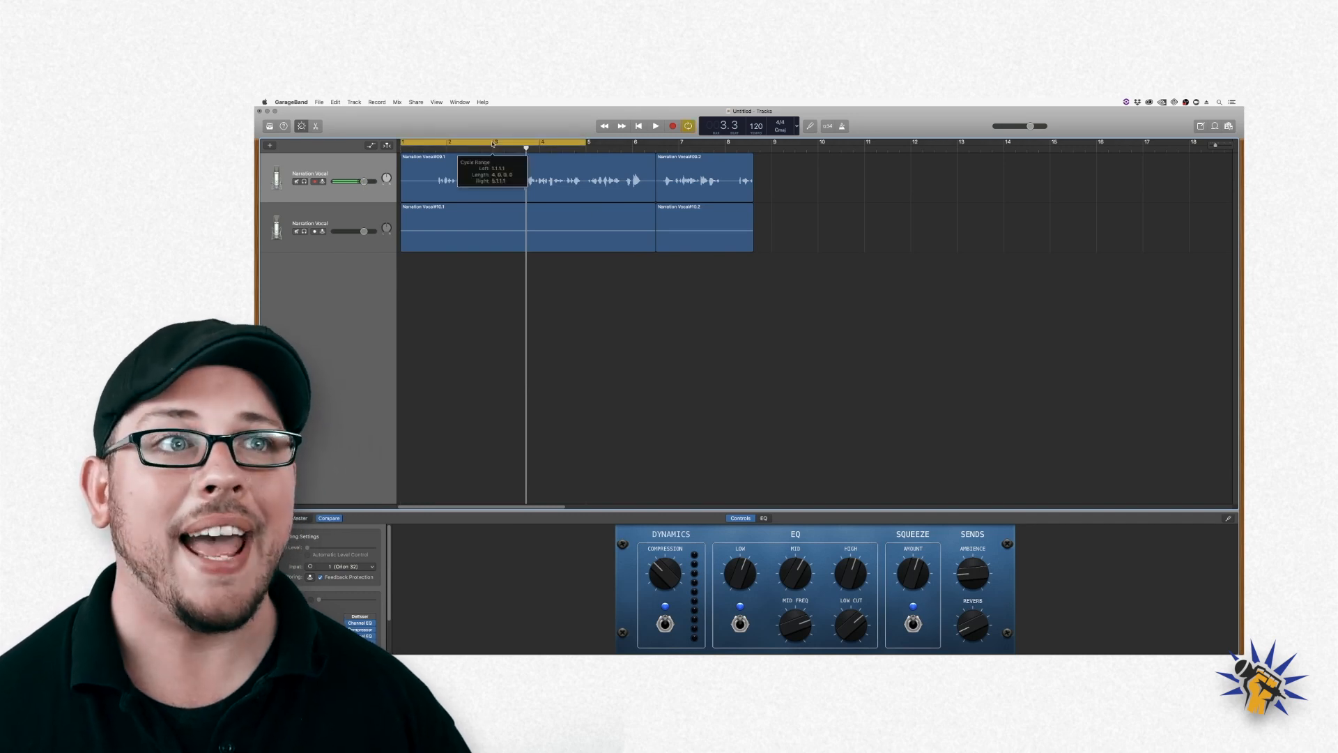
left_click(569, 142)
key("c")
key("c")
key("c")
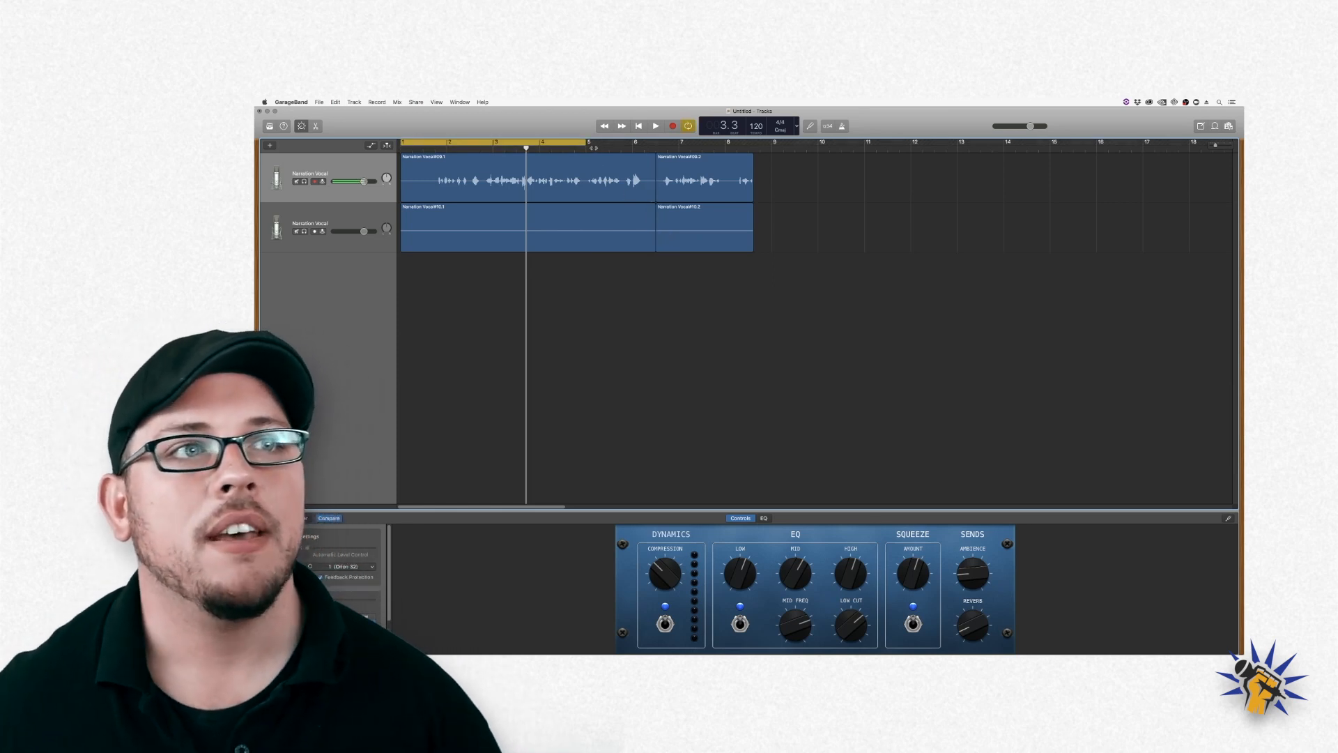
left_click_drag(587, 143, 771, 148)
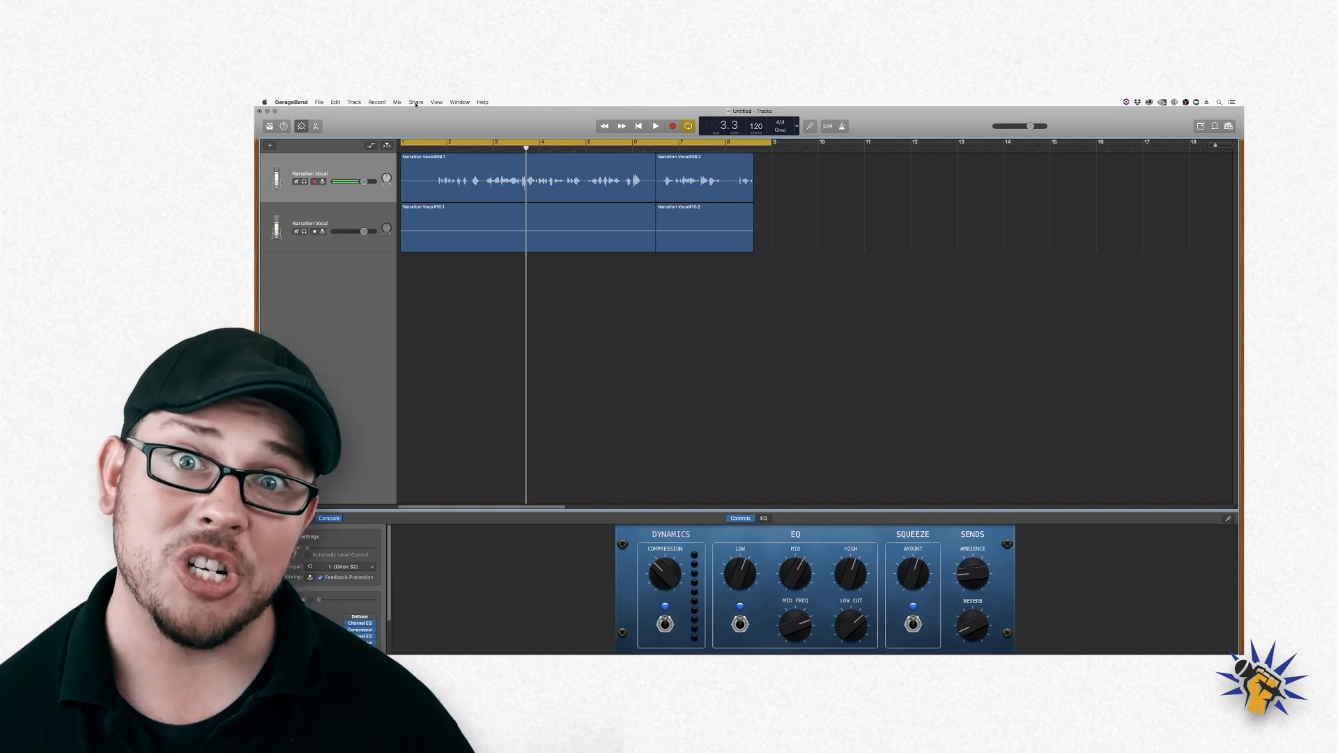
- Start exporting the song to disk and name the file ADP_Ep1_MissionsImpossible
left_click(415, 103)
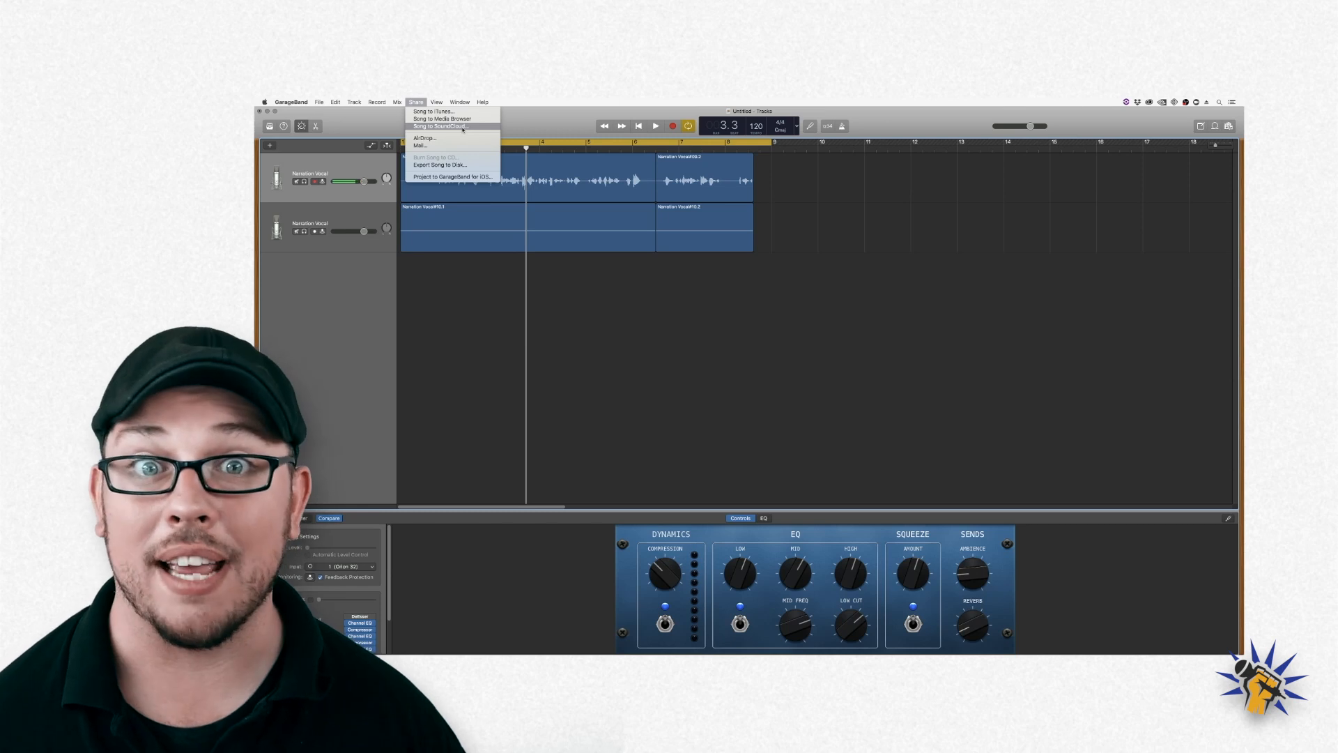
left_click(453, 165)
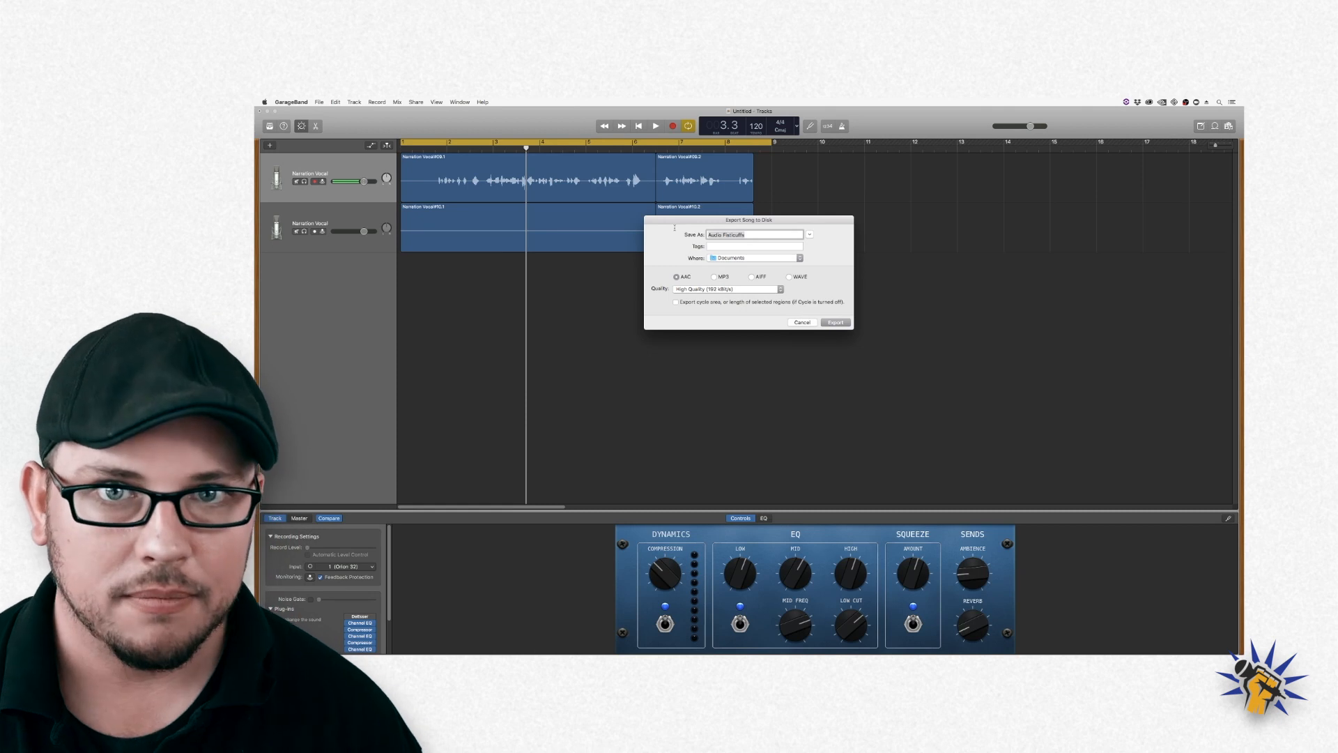
type("ADP_Ep1")
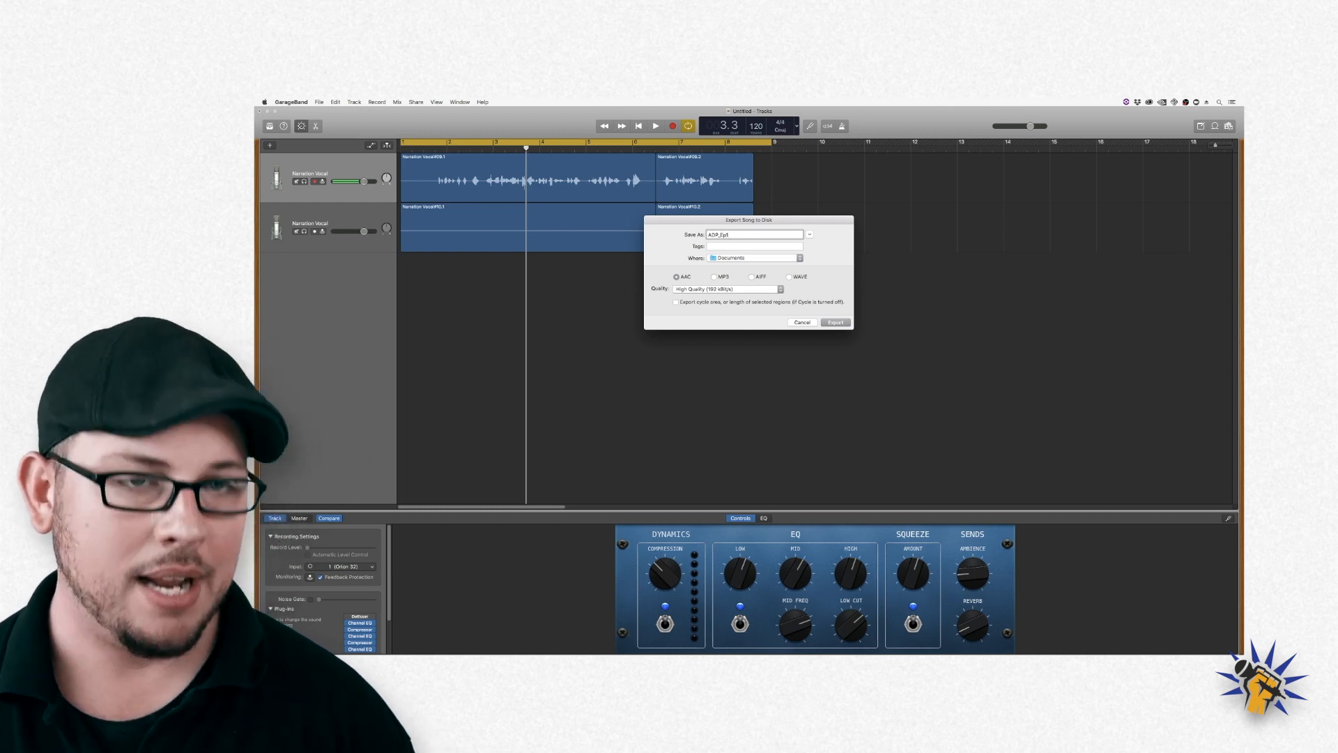
type("_Mis")
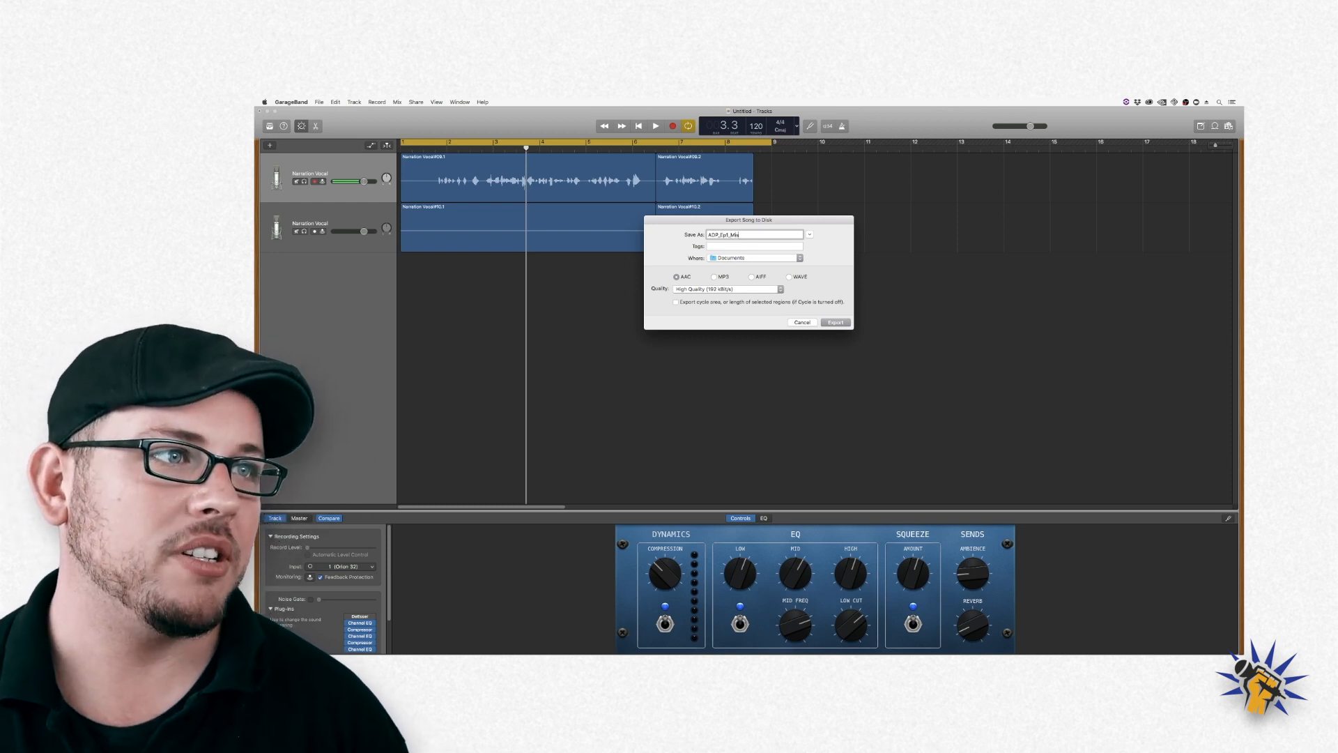
type("sionsImpossible")
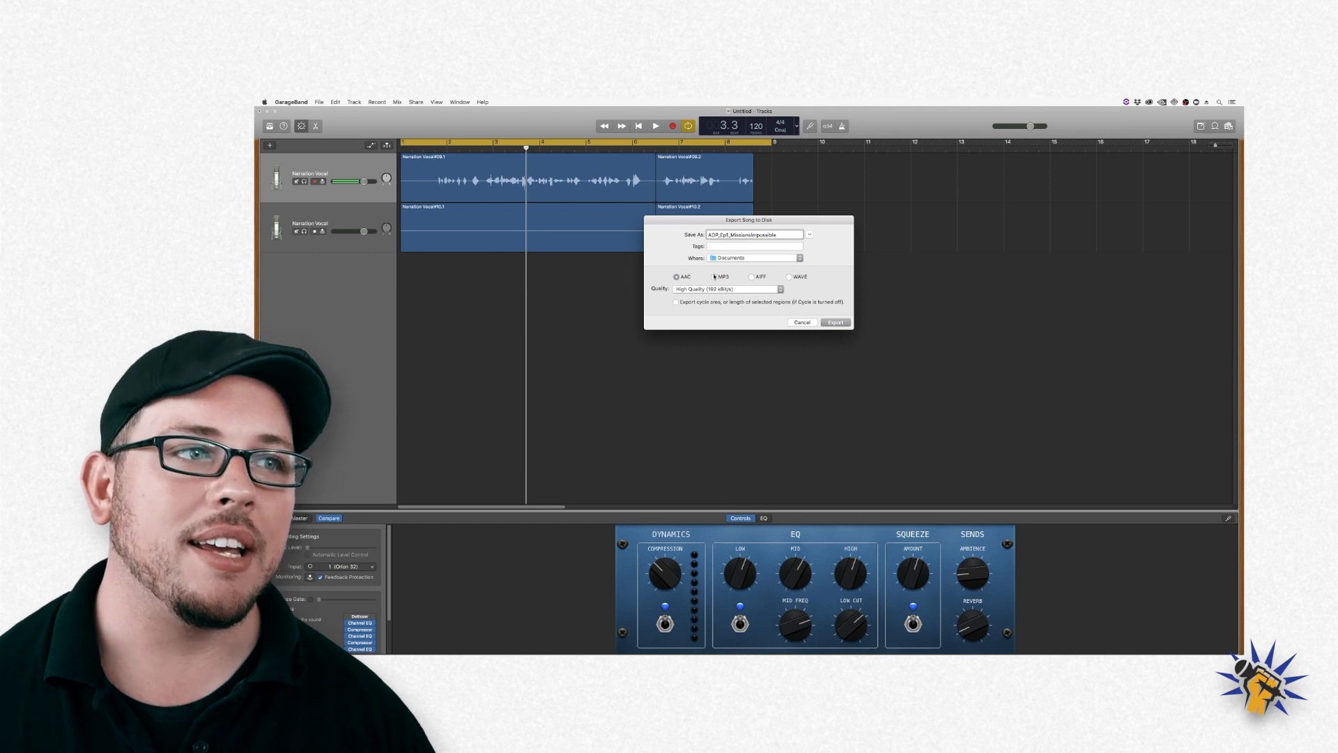
- Export to the Desktop as MP3 at Medium Quality (128 kBit/s), limited to the cycle area
left_click(714, 277)
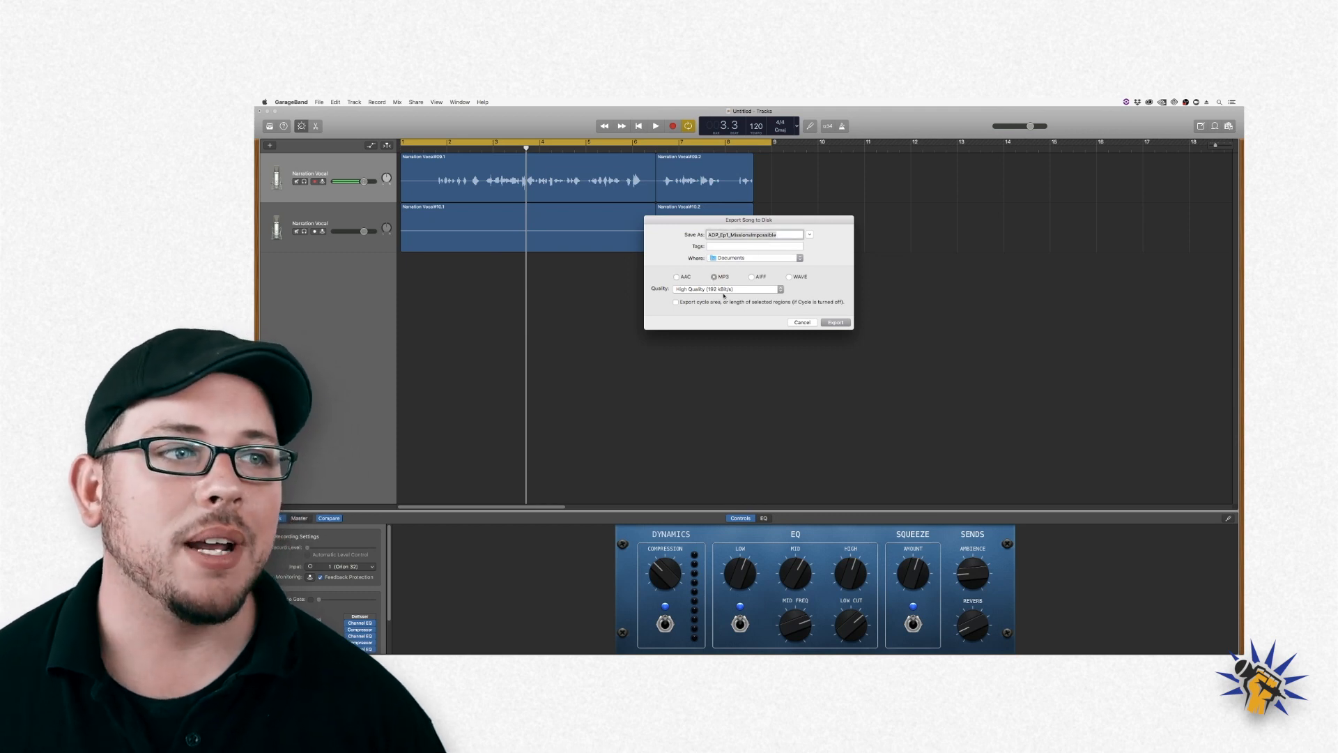
left_click(724, 292)
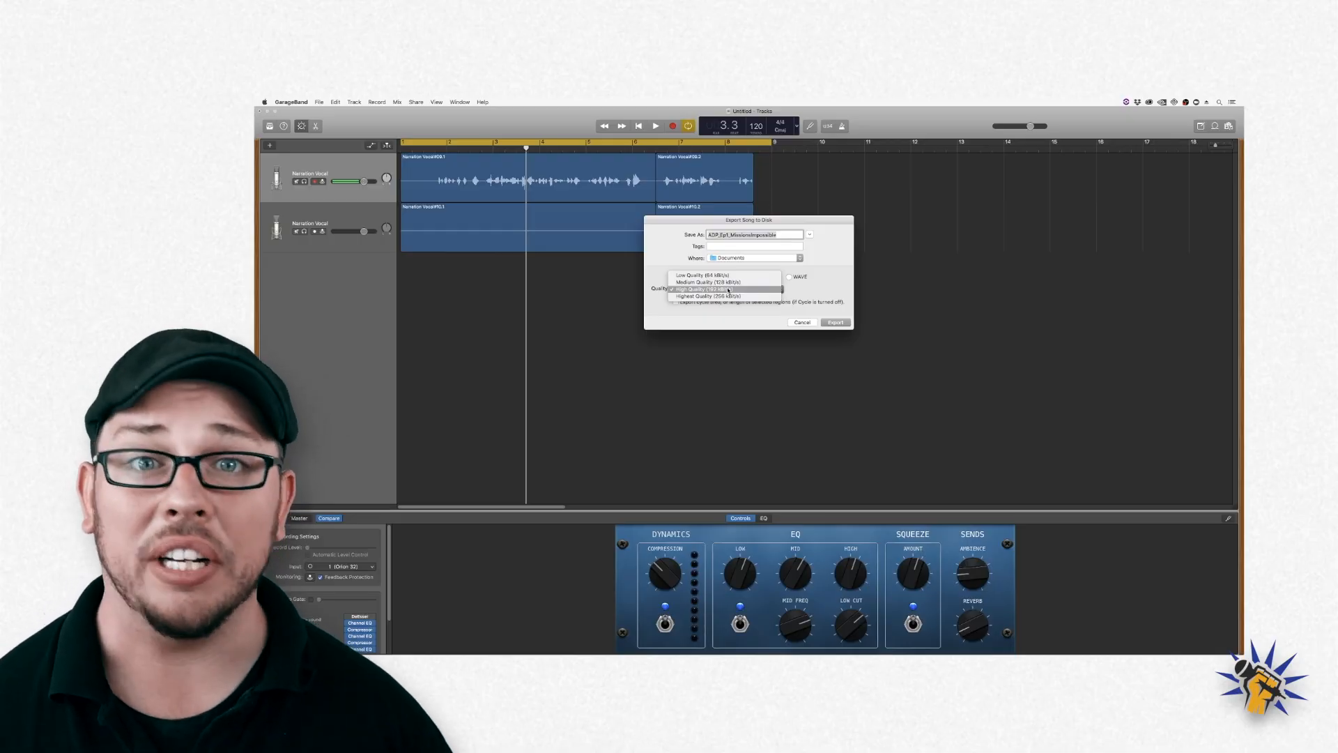
left_click(727, 282)
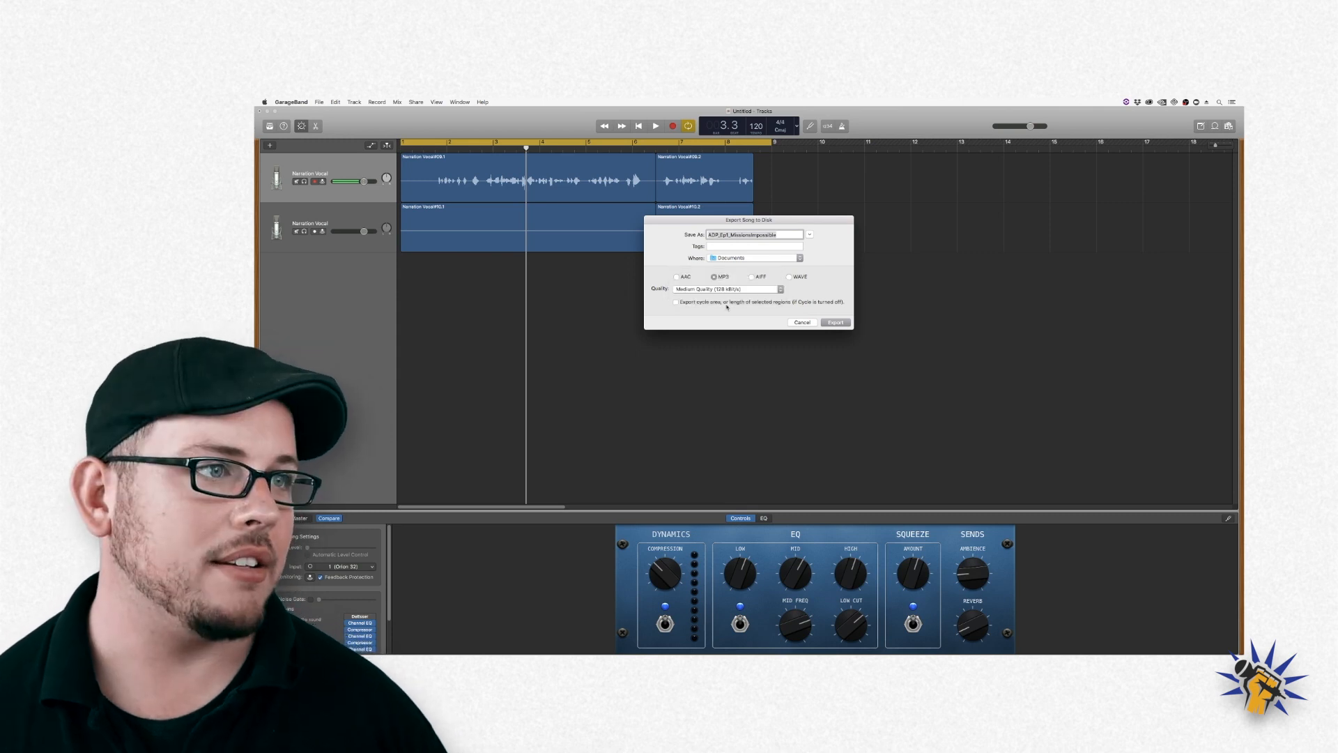
left_click(675, 303)
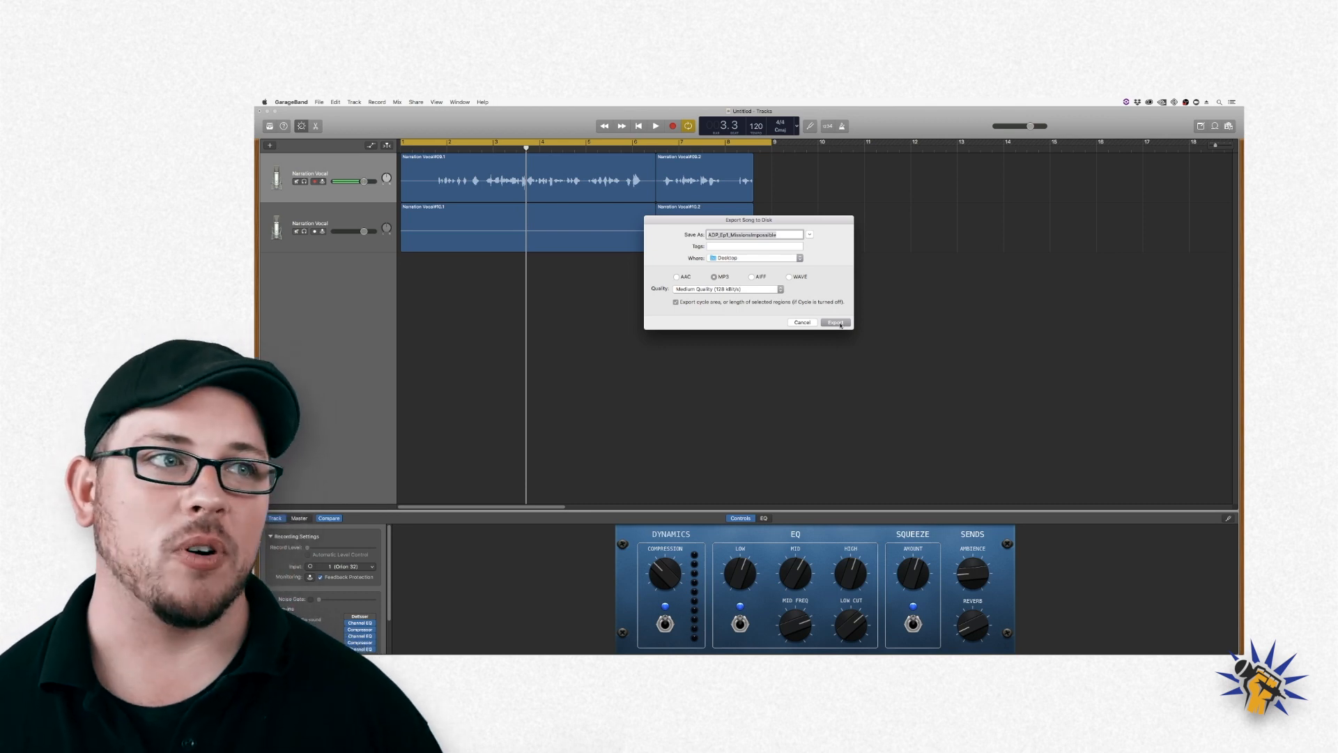
left_click(835, 322)
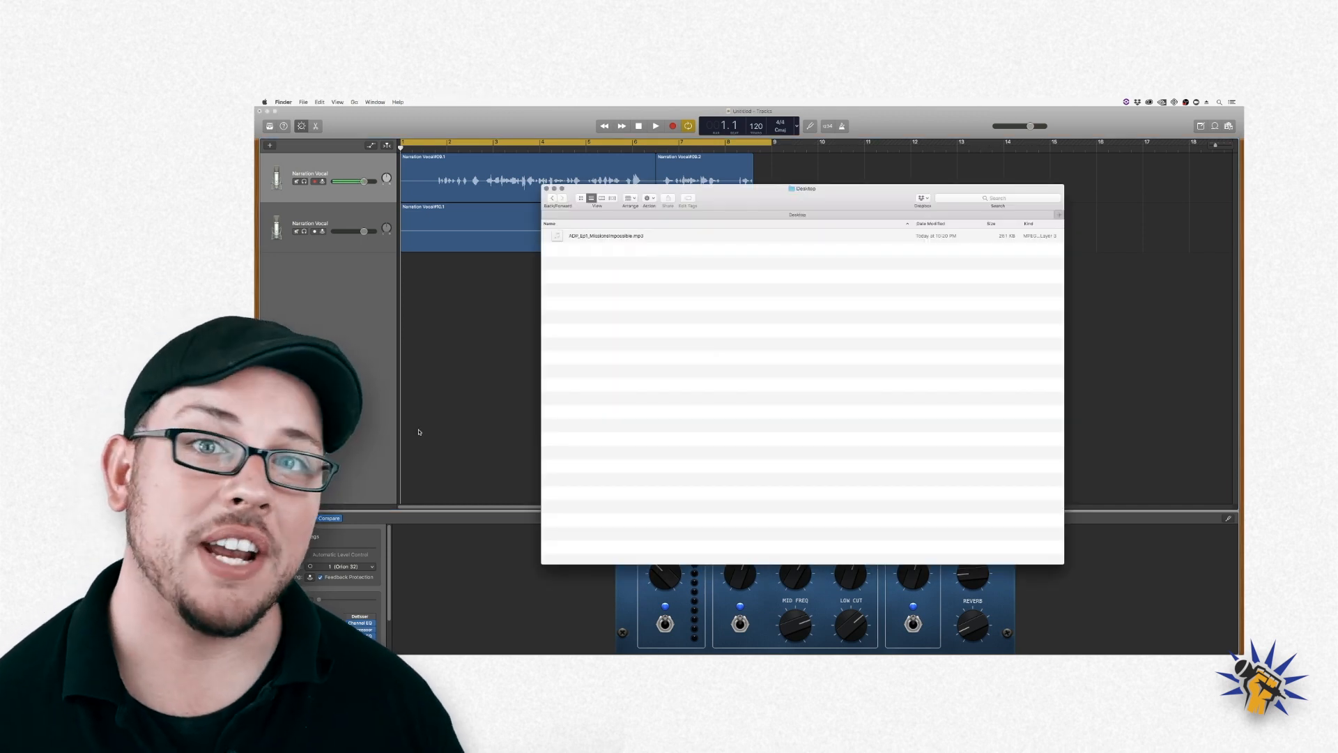
- Preview the exported ADP_Ep1_MissionsImpossible.mp3 in Finder and close the preview
left_click(625, 236)
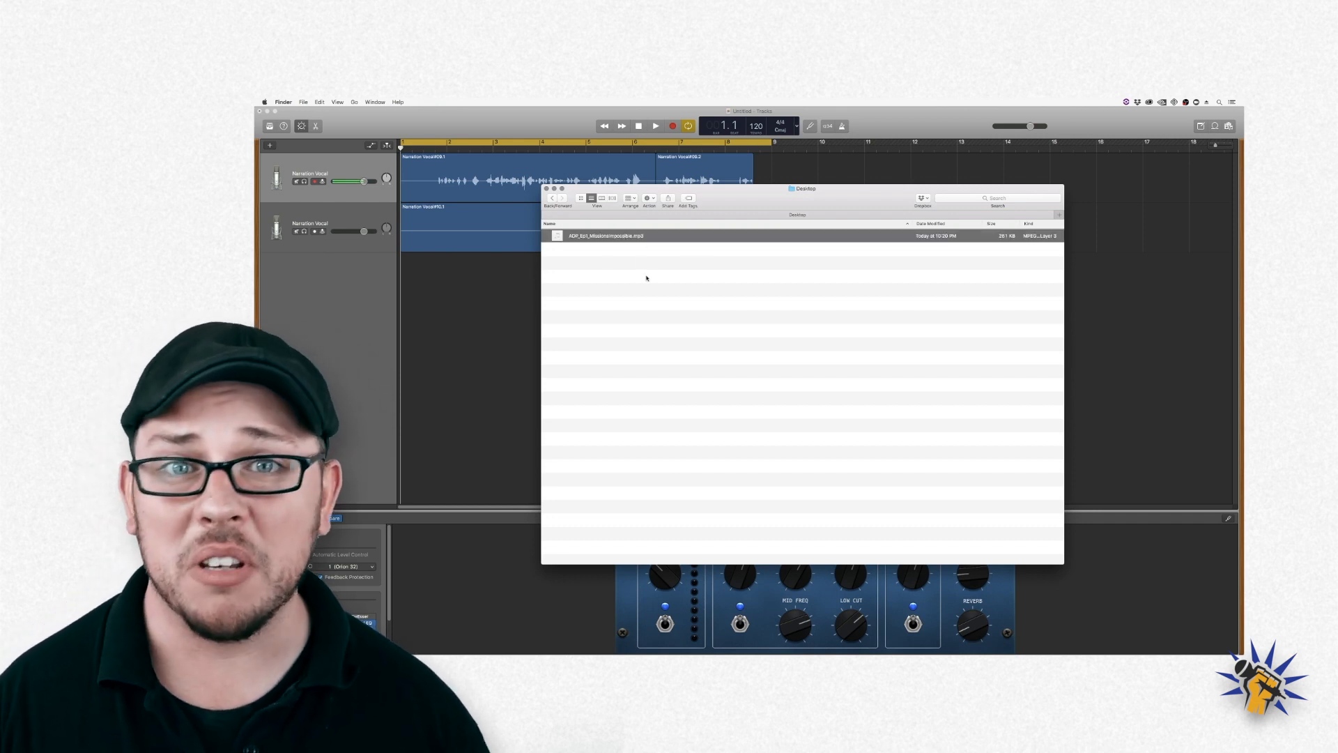
key("space")
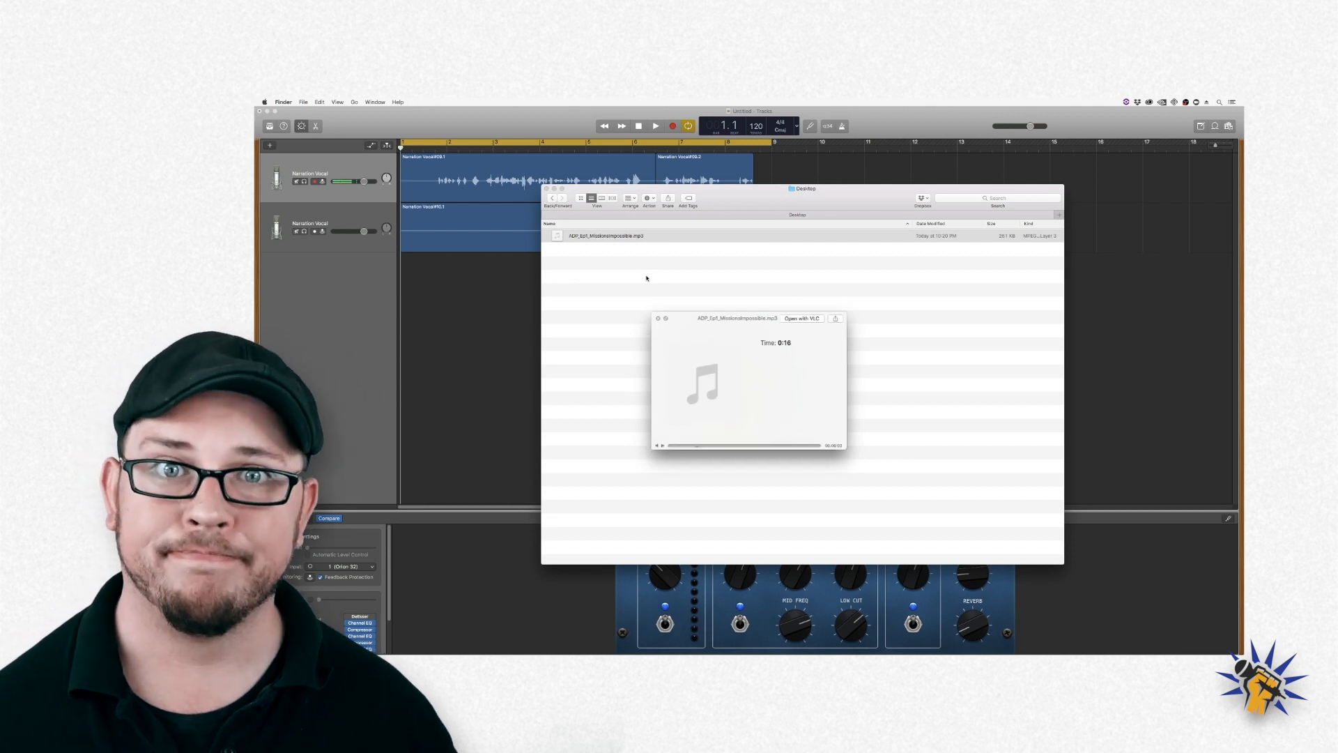
key("space")
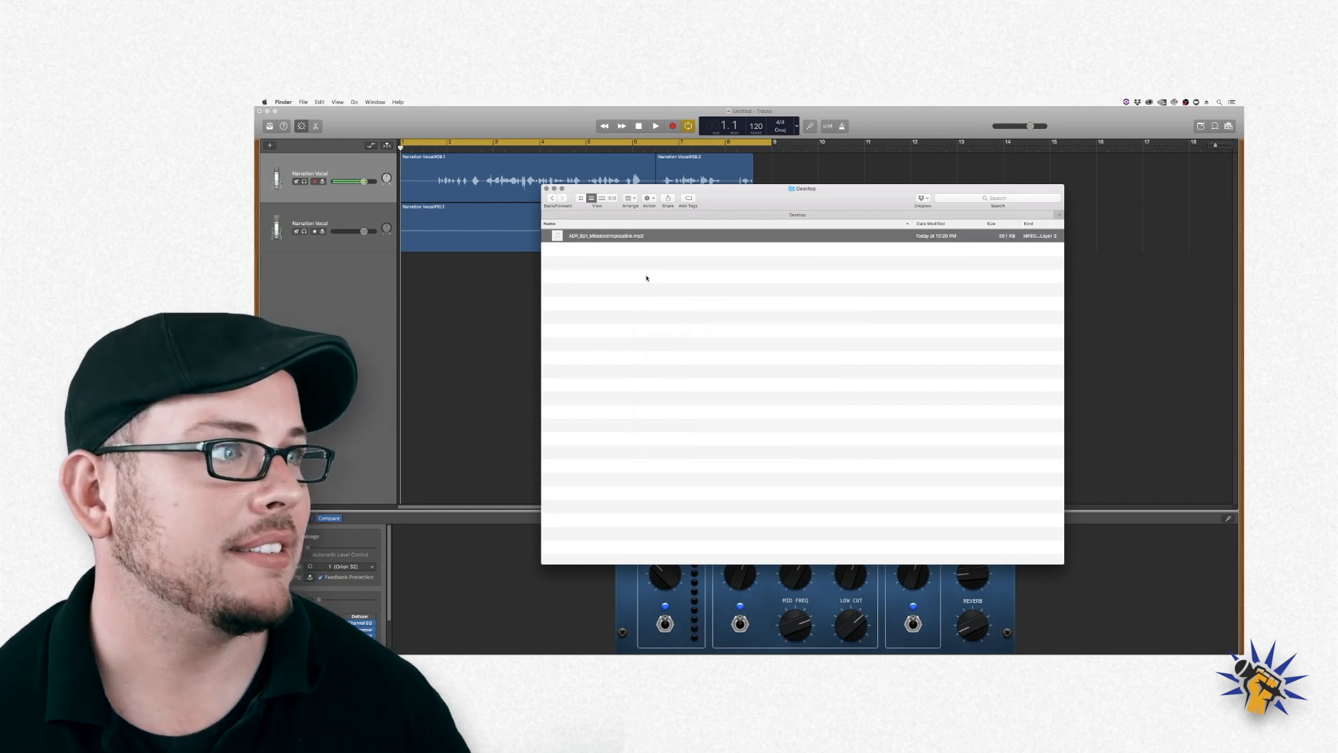